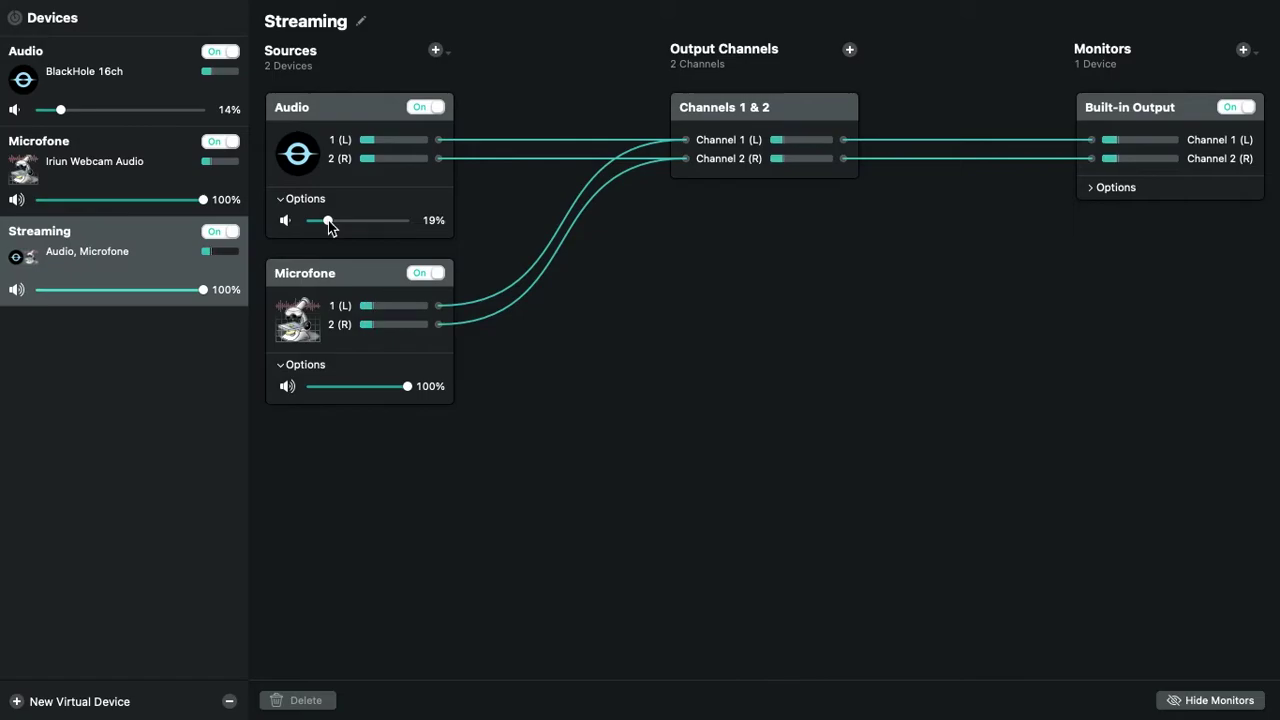
Drag the Audio source's volume slider in the Streaming device down to 5%
drag(328, 220, 314, 222)
Switch the Microfone source off and raise the Audio source volume back to 100%
click(425, 274)
click(390, 220)
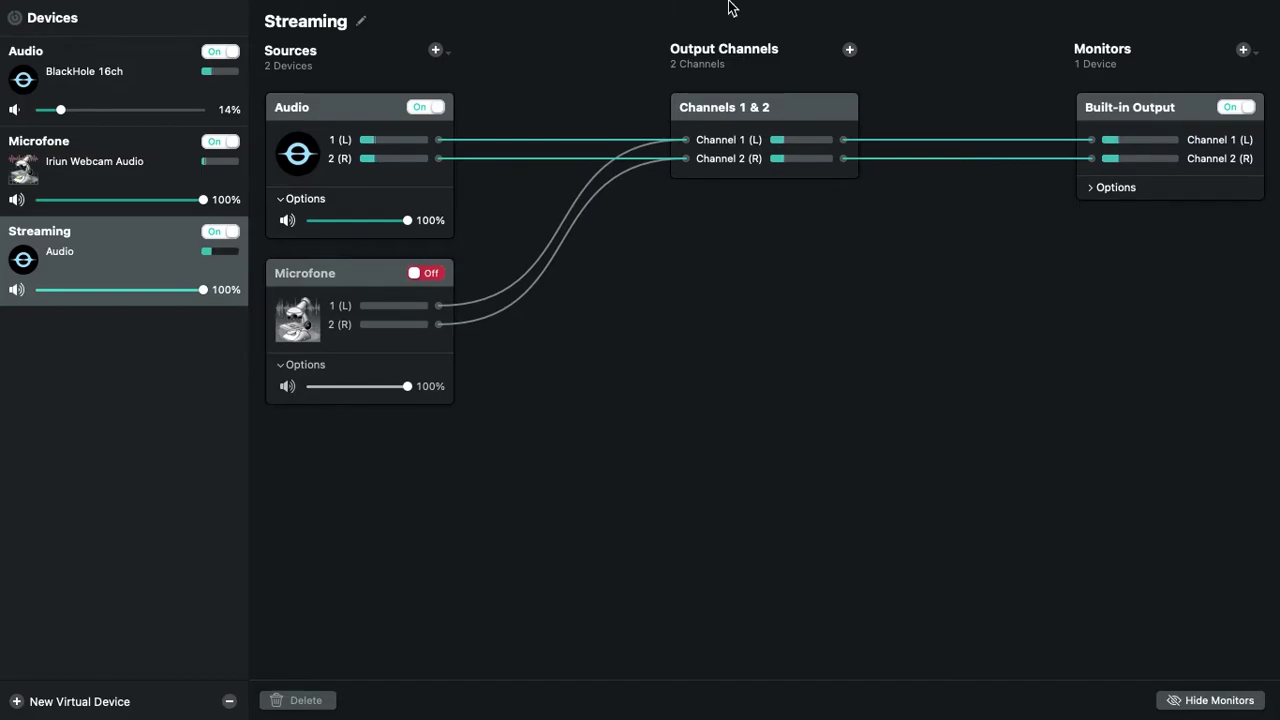
mouse_move(740, 5)
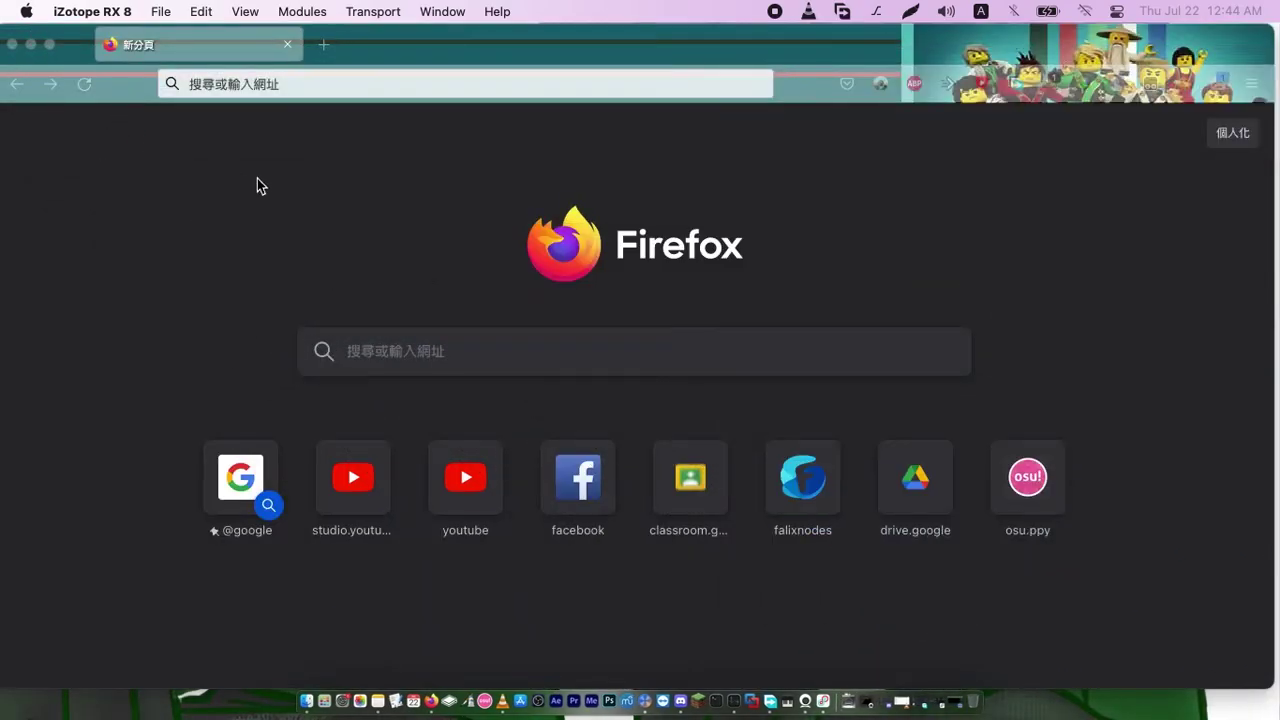
Search the web for 'blackhole' and glance over the Brave Search results
click(263, 88)
text(b)
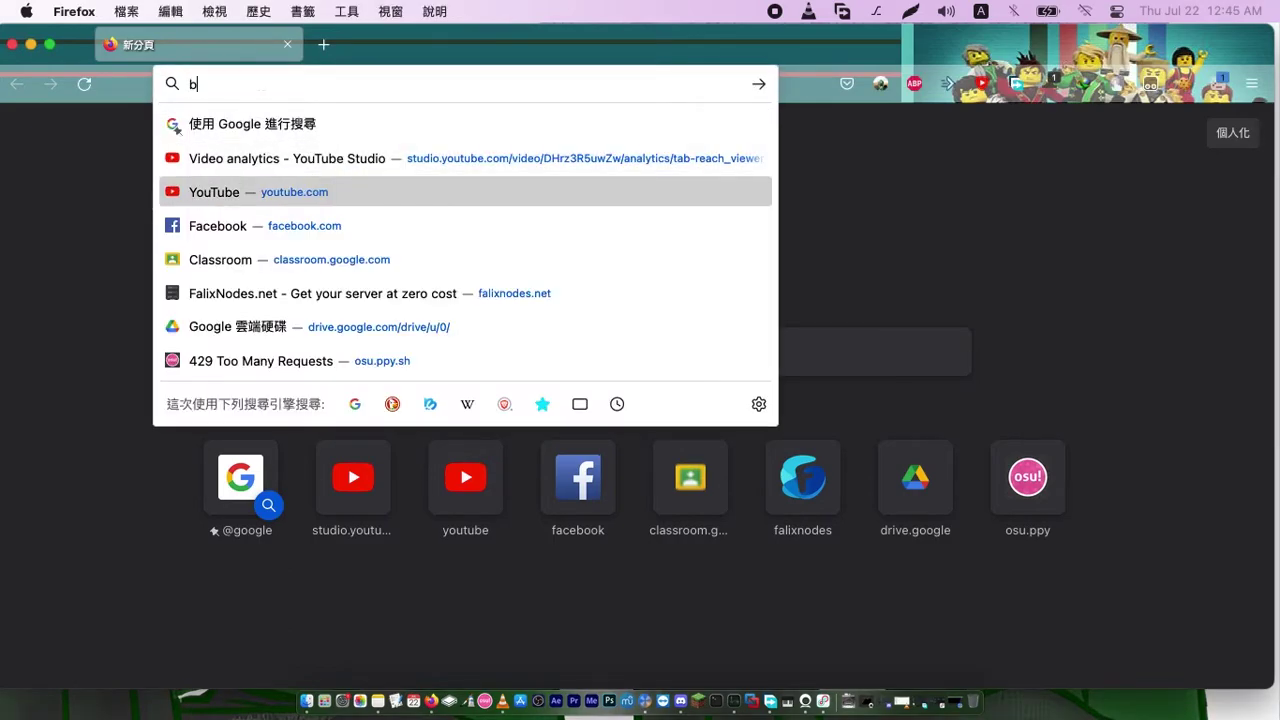
text(lackhole)
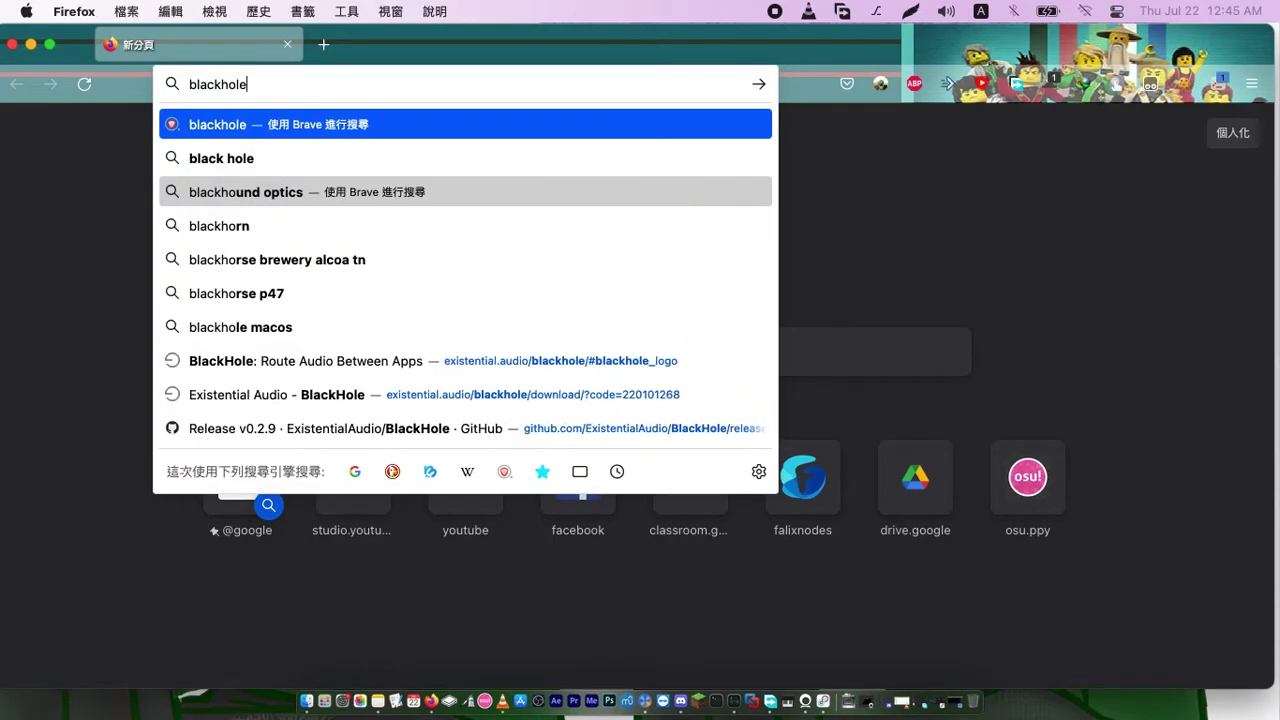
key(Return)
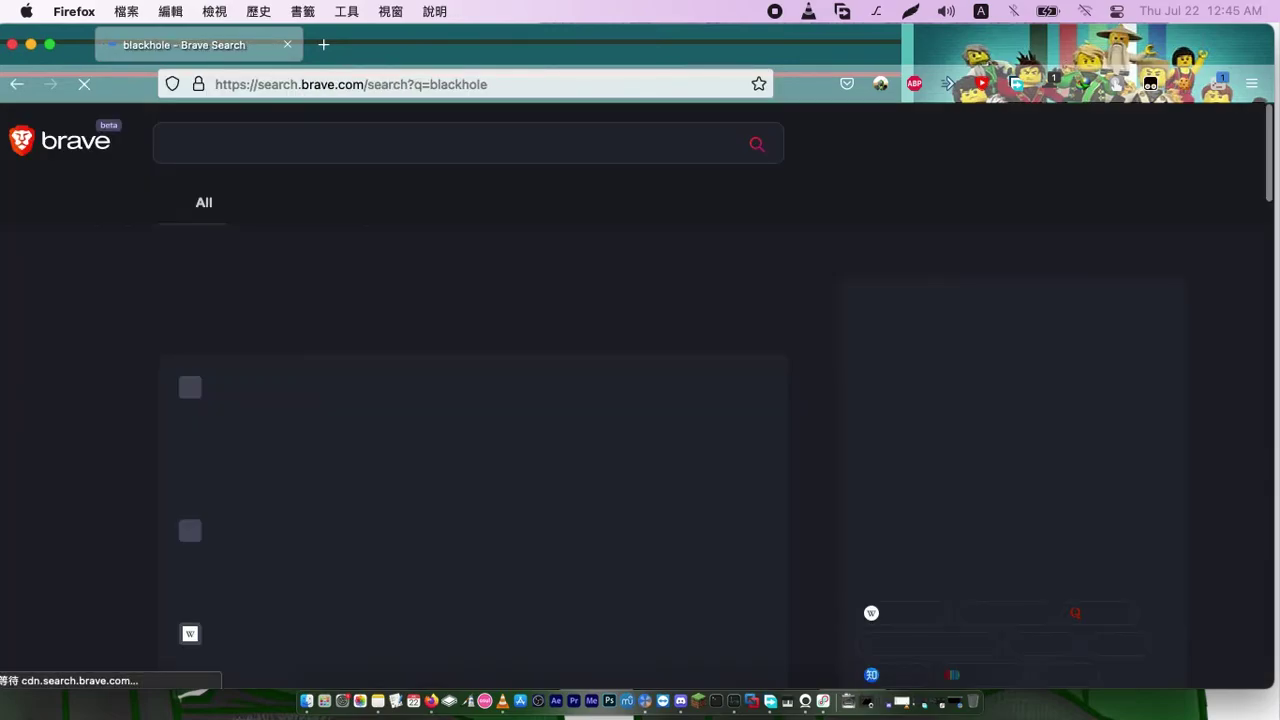
scroll(847, 312, down, 10)
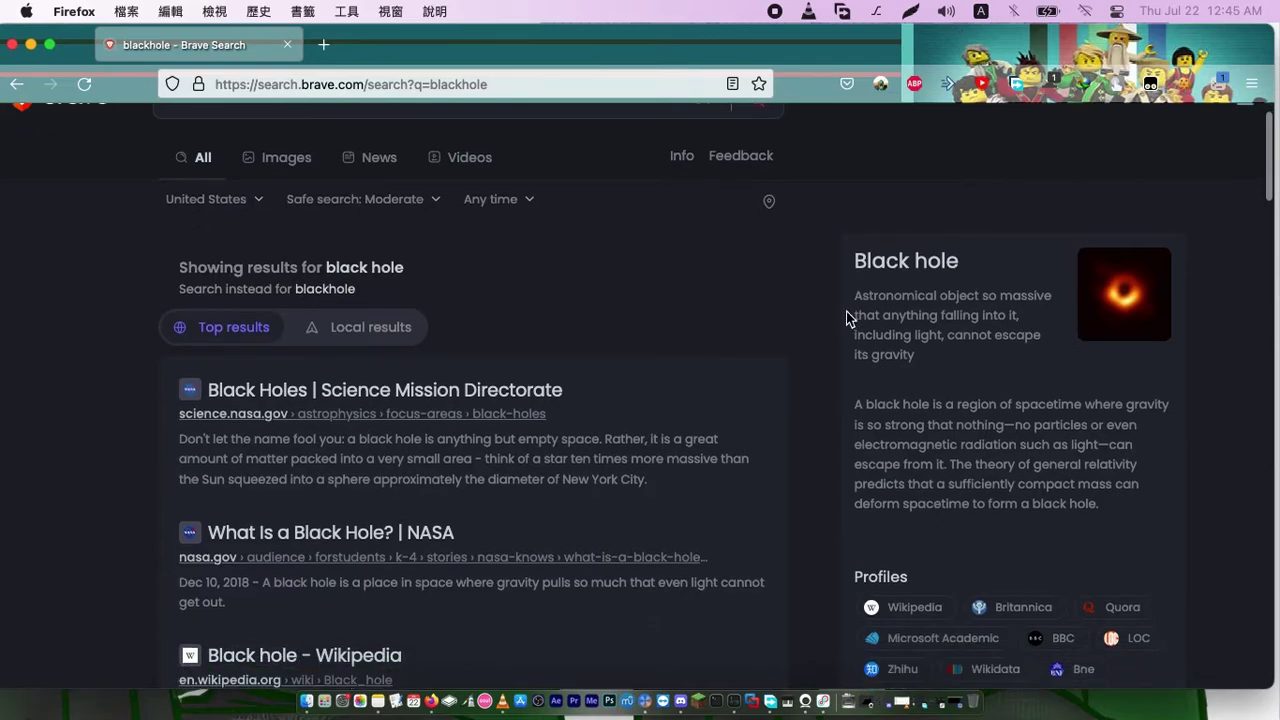
scroll(847, 318, up, 10)
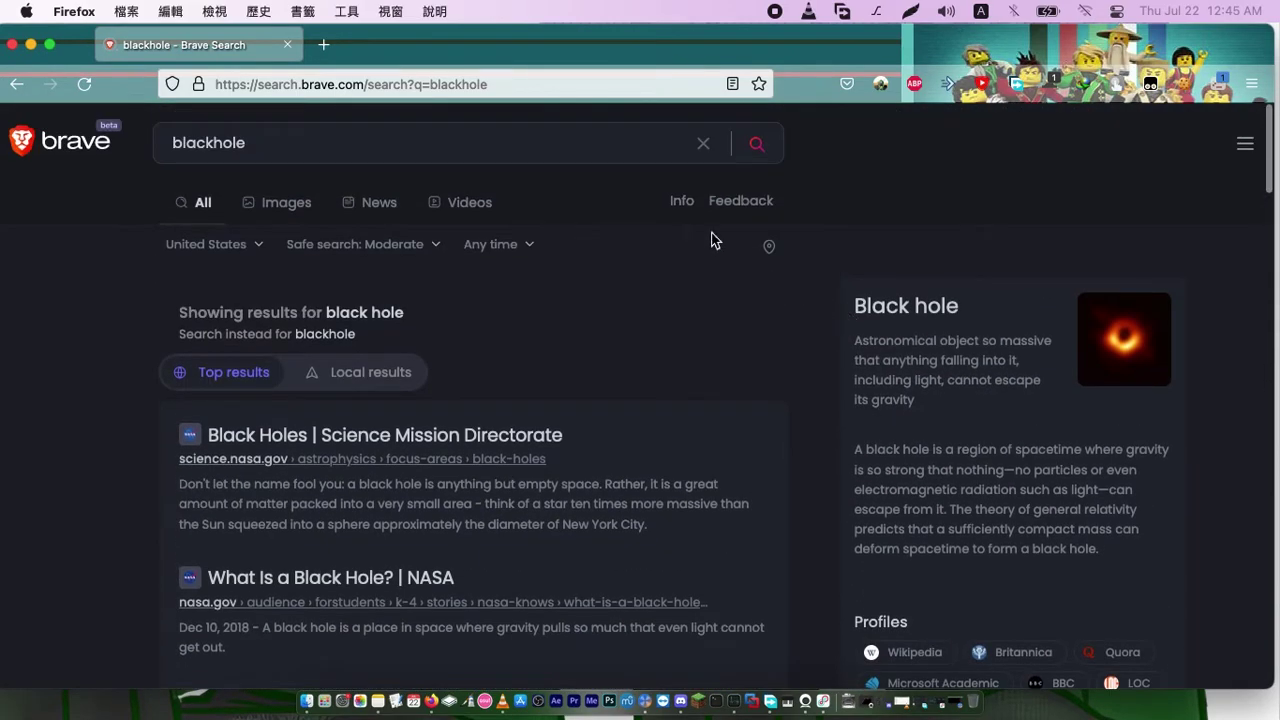
Open the suggested existential.audio BlackHole page from the address bar
click(395, 80)
text(bla)
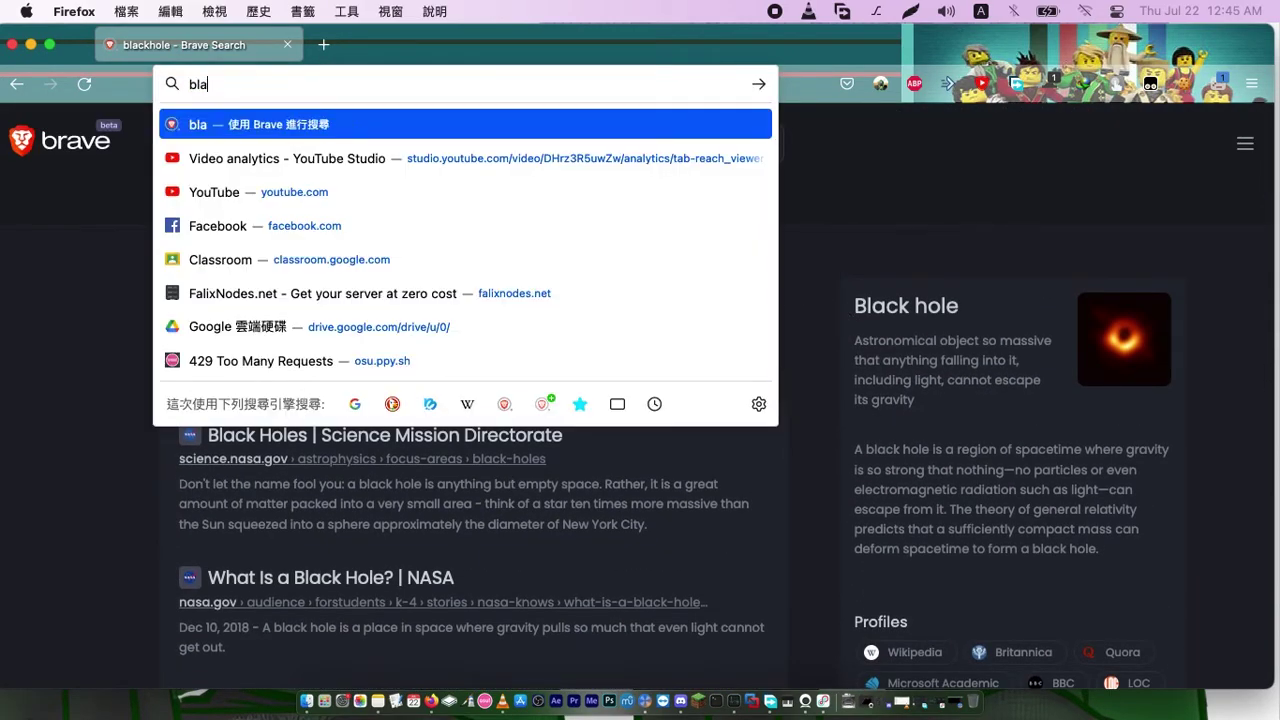
text(ckhole)
key(Down)
key(Down)
key(Down)
key(Down)
key(Down)
key(Down)
key(Down)
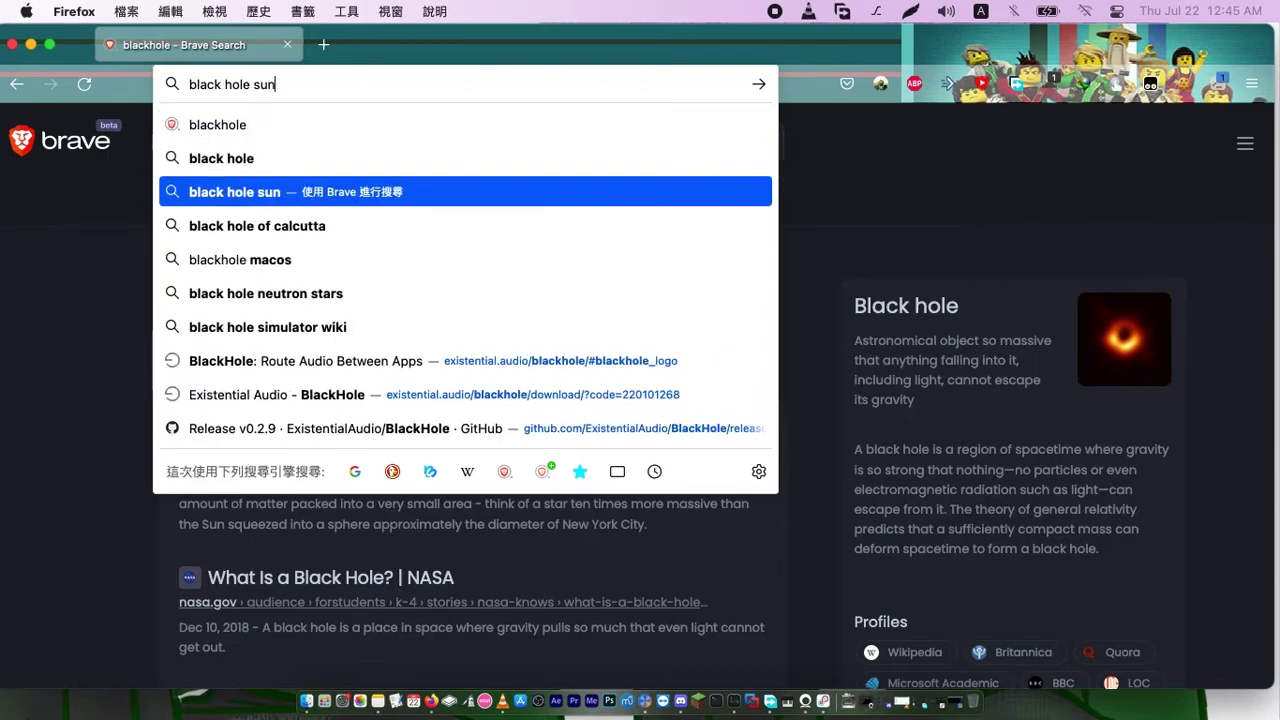
key(Return)
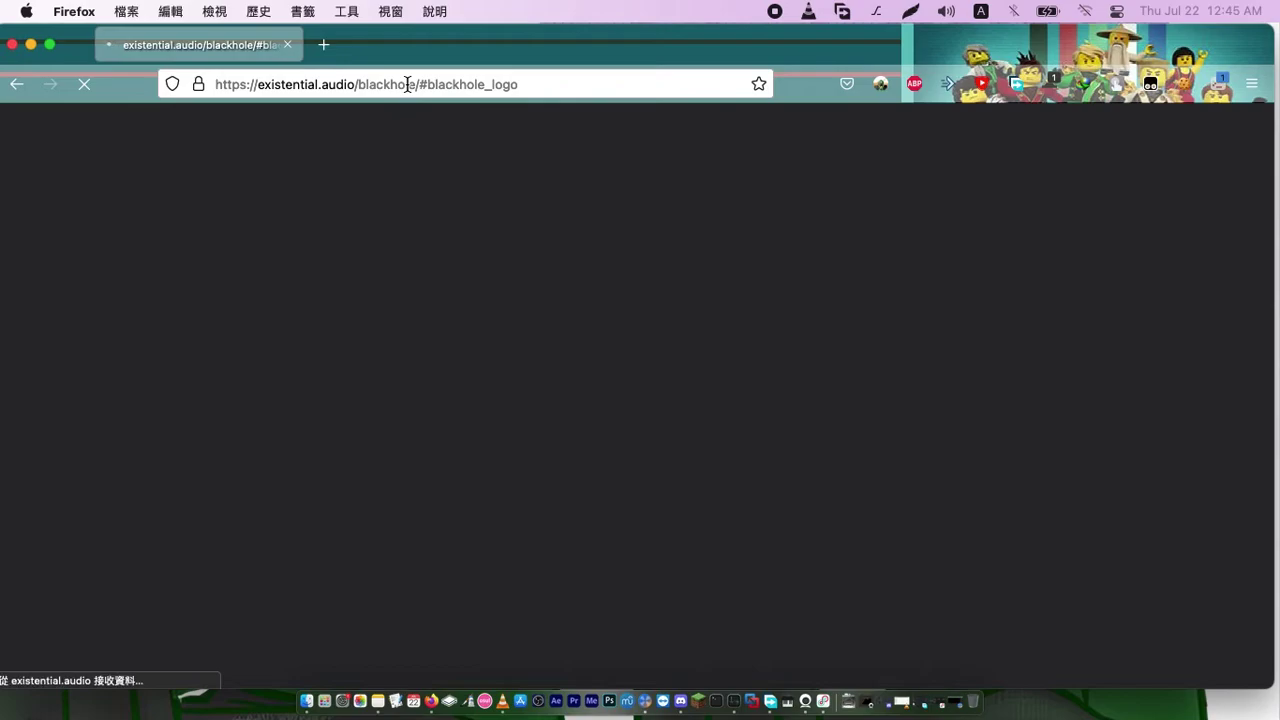
Dismiss the address suggestions and scroll the BlackHole page to find the signup form
click(540, 92)
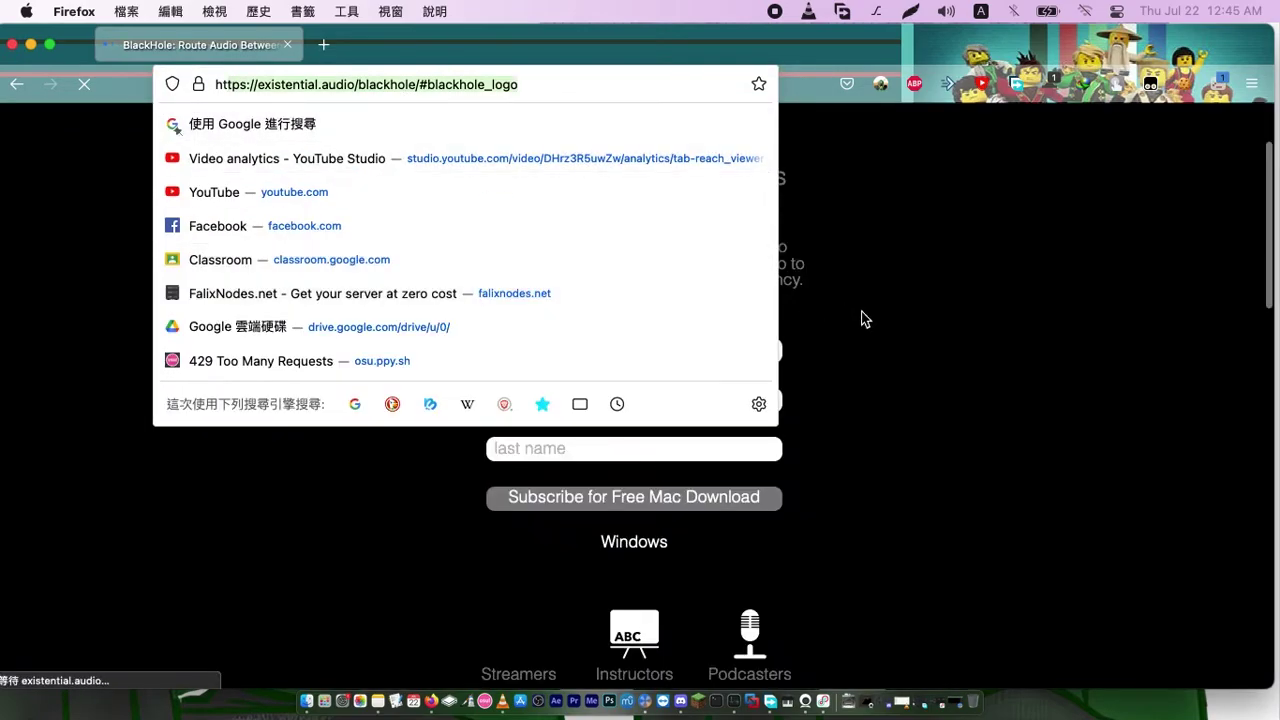
click(906, 329)
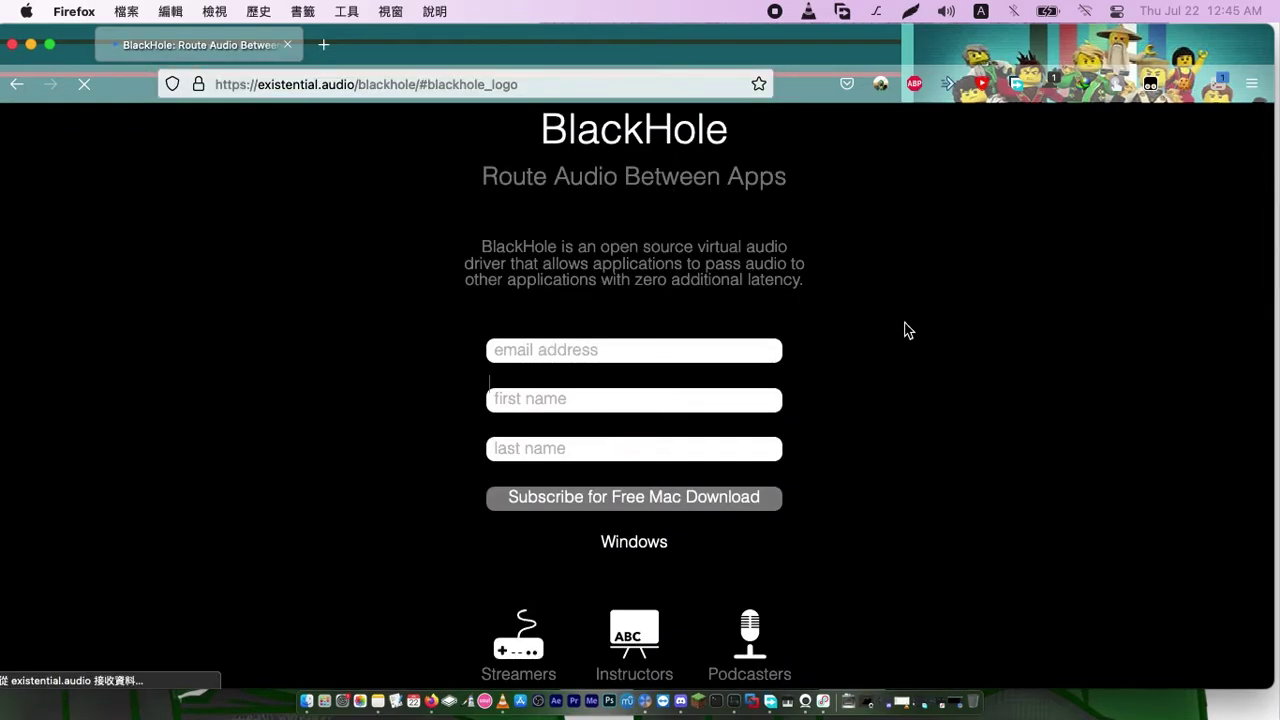
scroll(851, 246, down, 10)
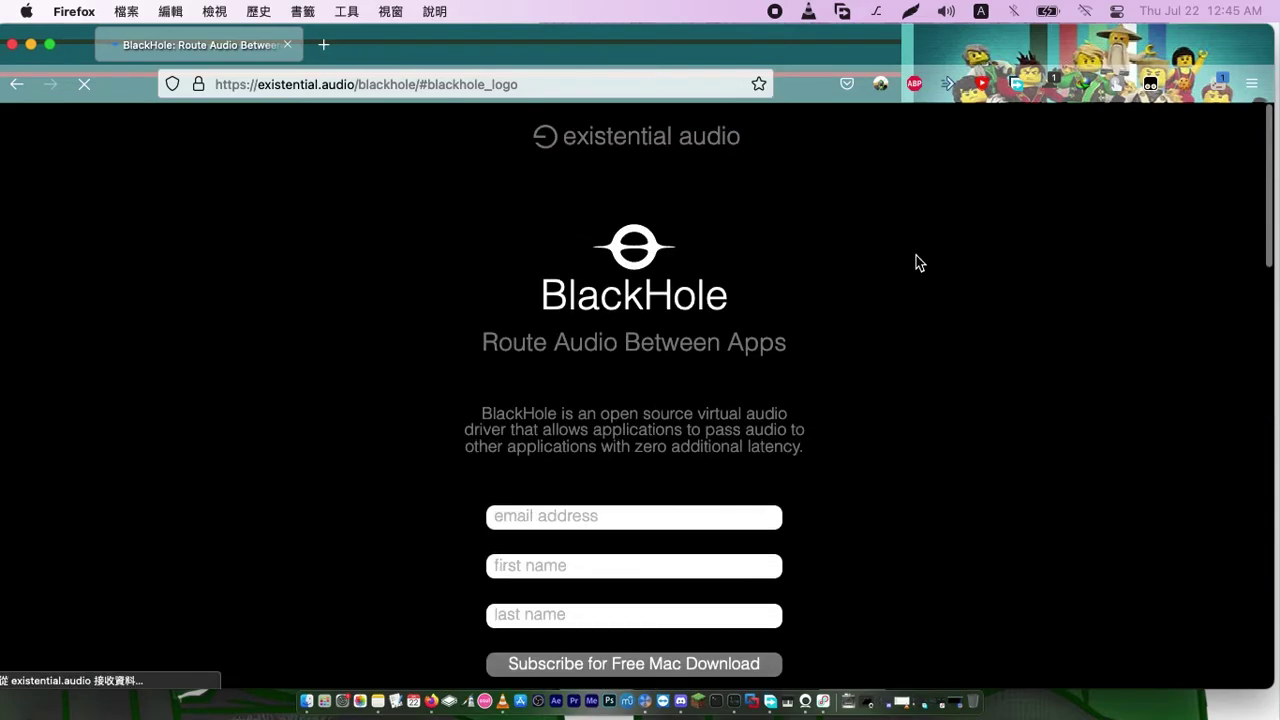
scroll(916, 262, down, 5)
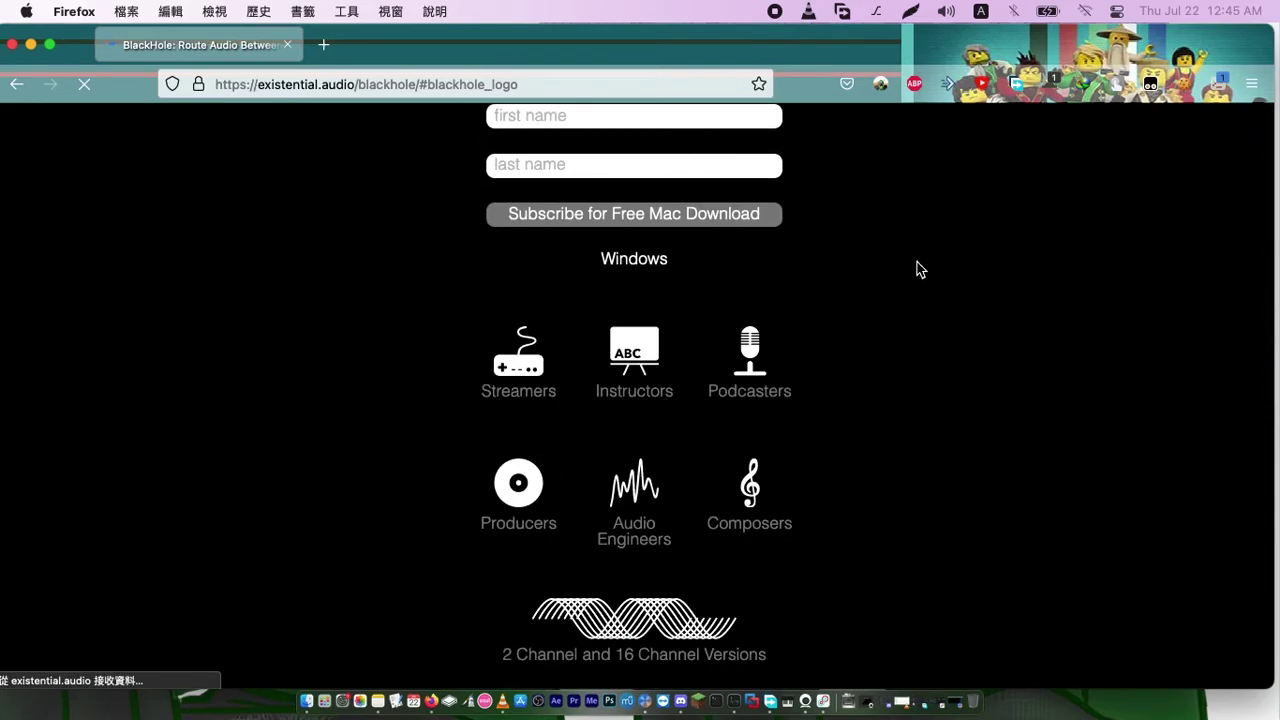
scroll(920, 269, up, 5)
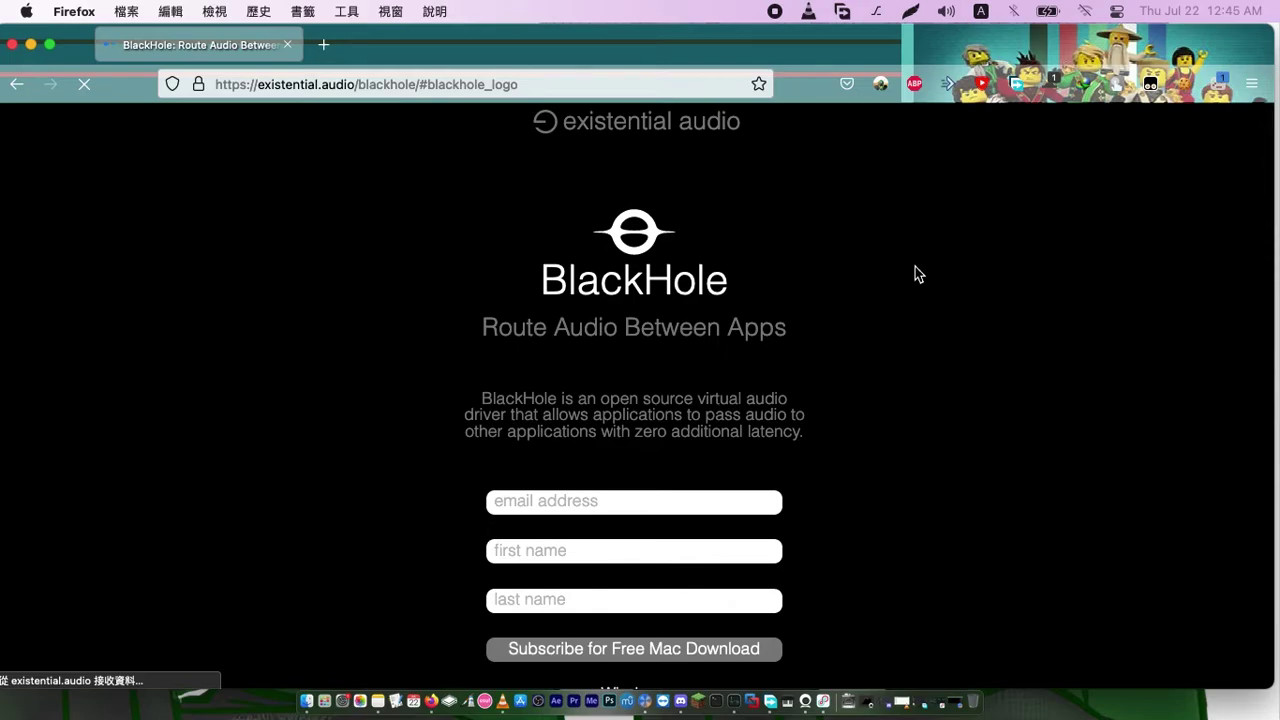
scroll(774, 303, down, 10)
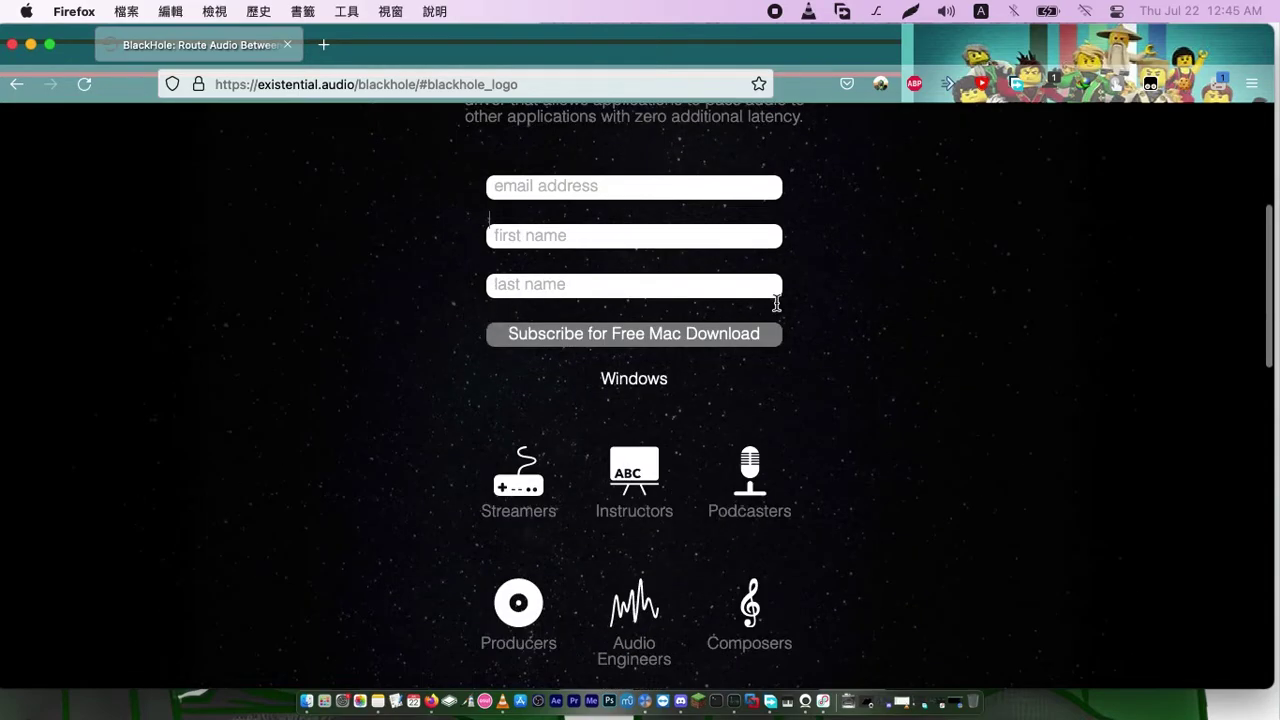
scroll(800, 315, down, 6)
scroll(806, 317, up, 3)
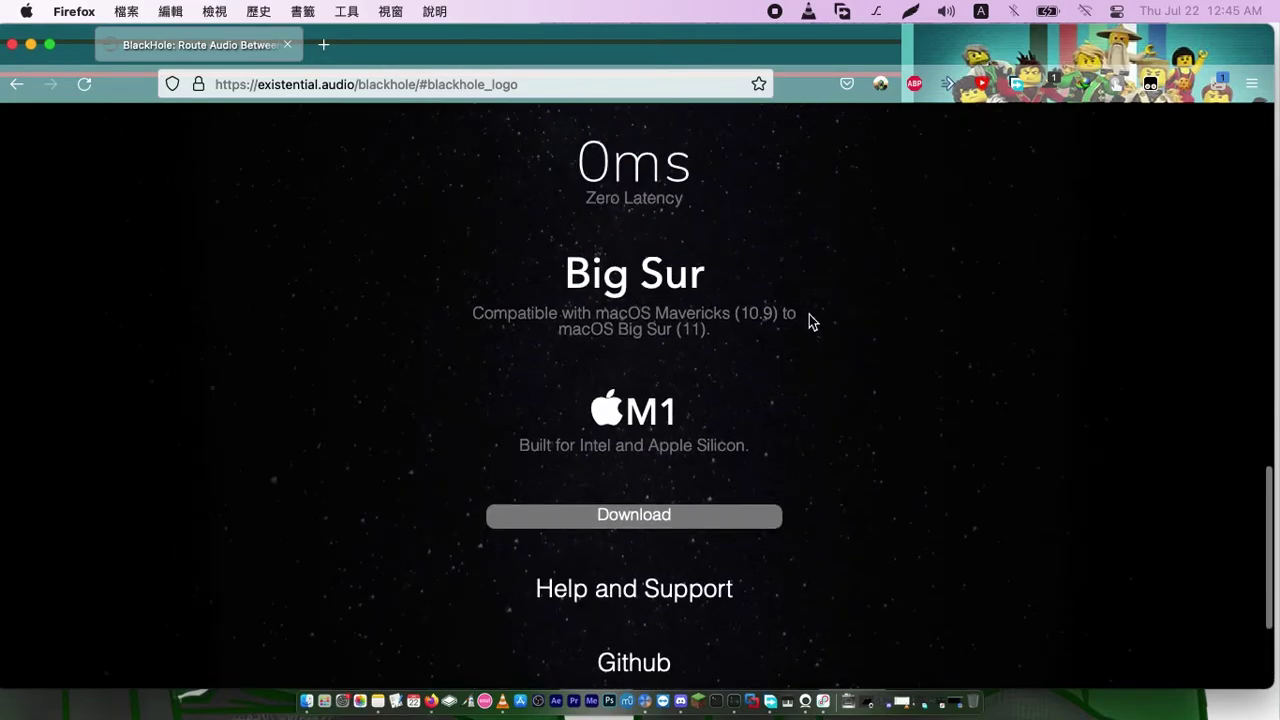
scroll(812, 321, up, 5)
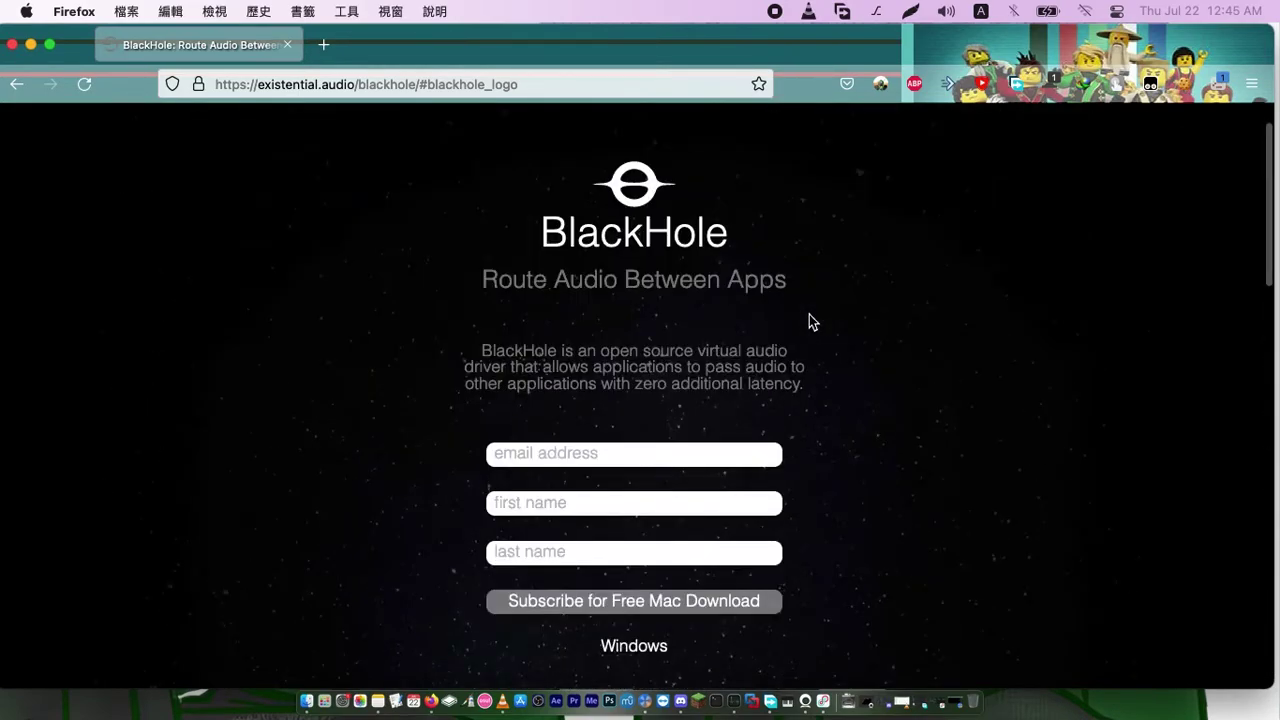
Enter the e-mail address and a first name into the signup form
click(709, 455)
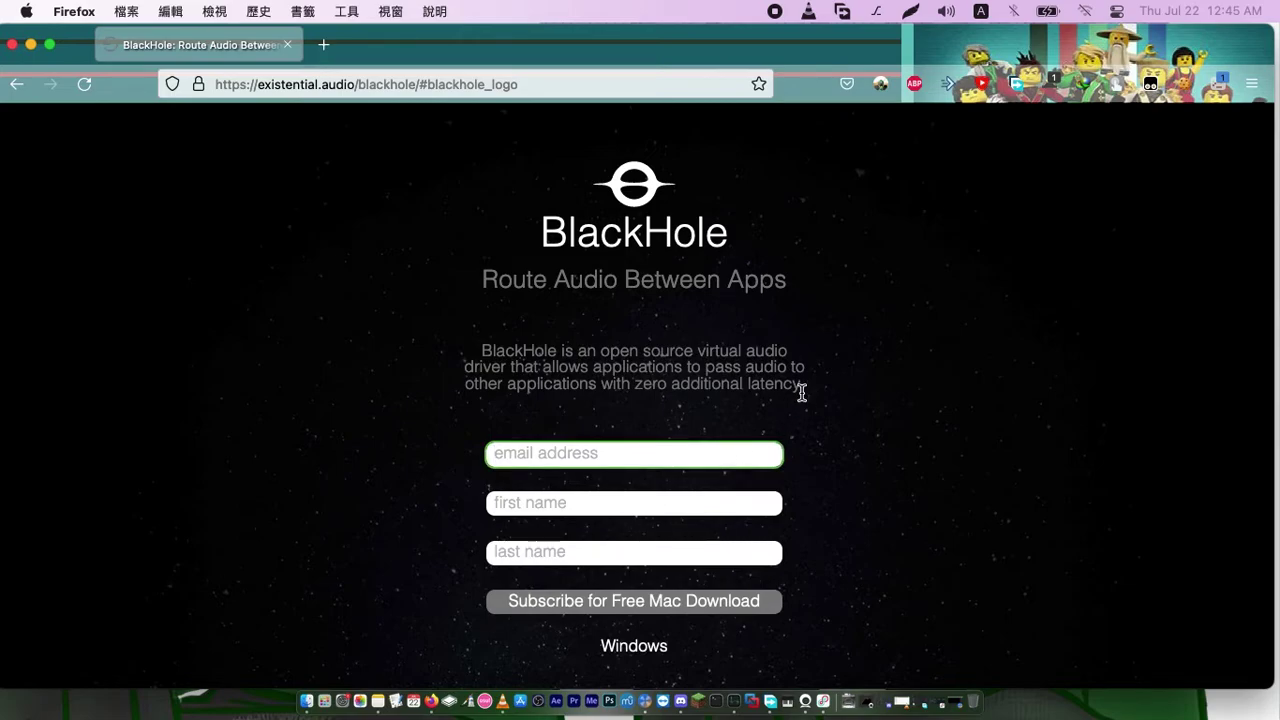
key(Tab)
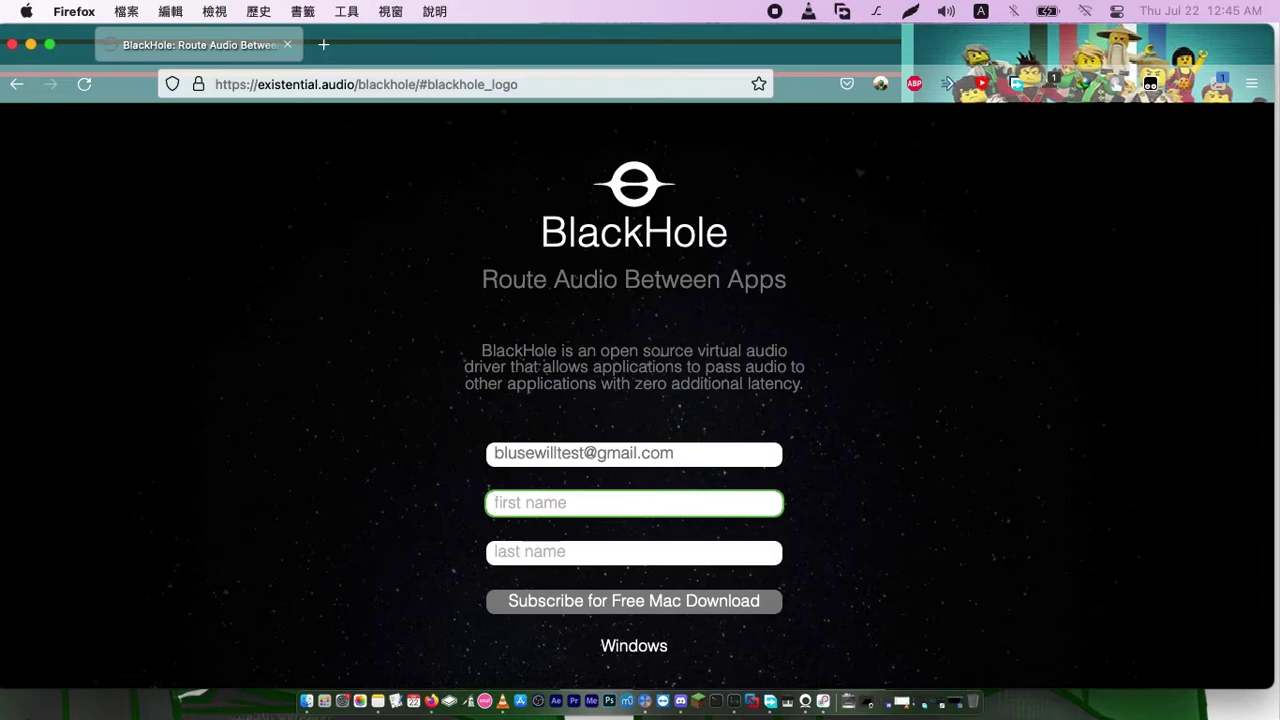
key(Tab)
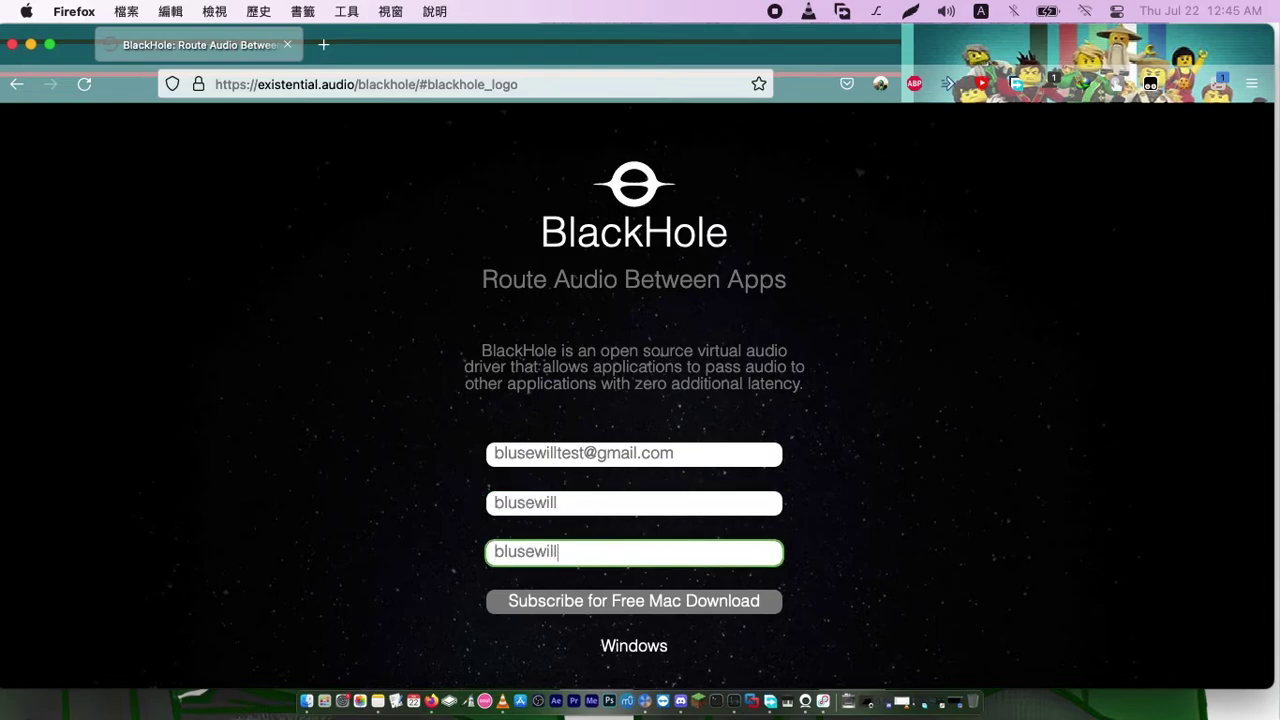
key(super+a)
key(BackSpace)
Correct the first name, fill in the last name, and submit the free Mac download signup
click(597, 510)
key(BackSpace)
text(Lin)
key(Tab)
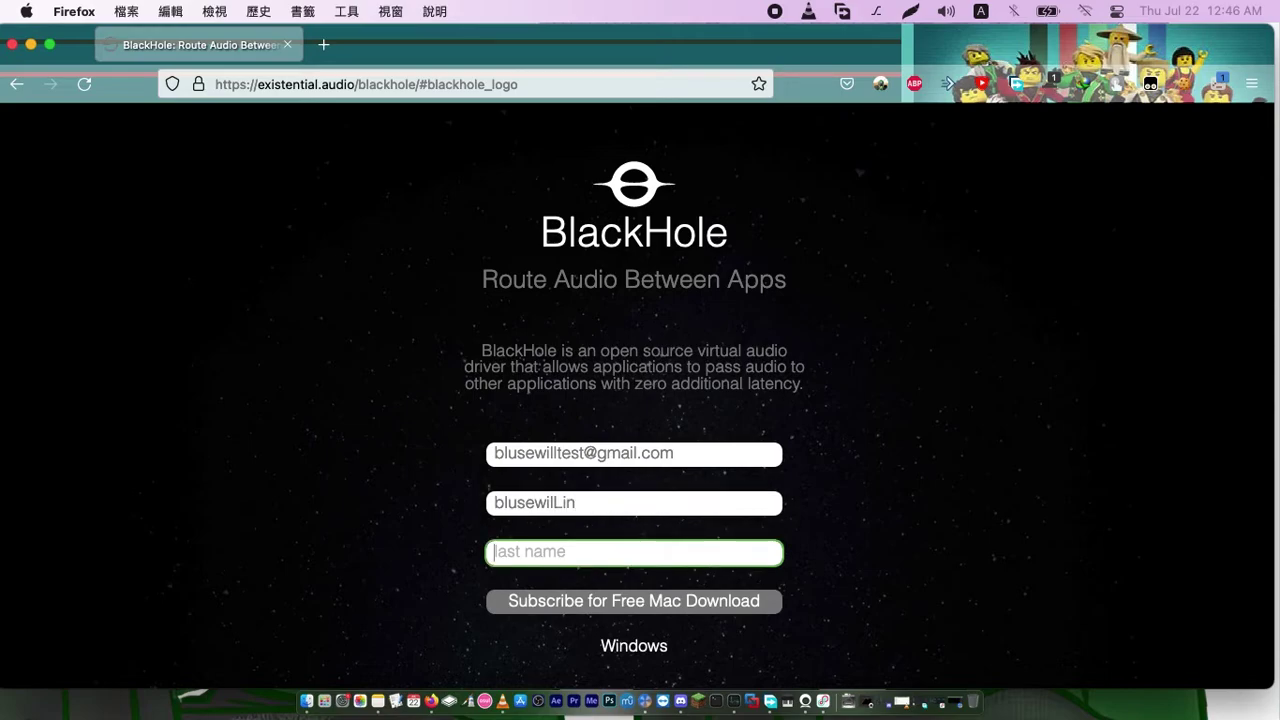
click(591, 502)
key(super+a)
key(BackSpace)
key(Tab)
key(Return)
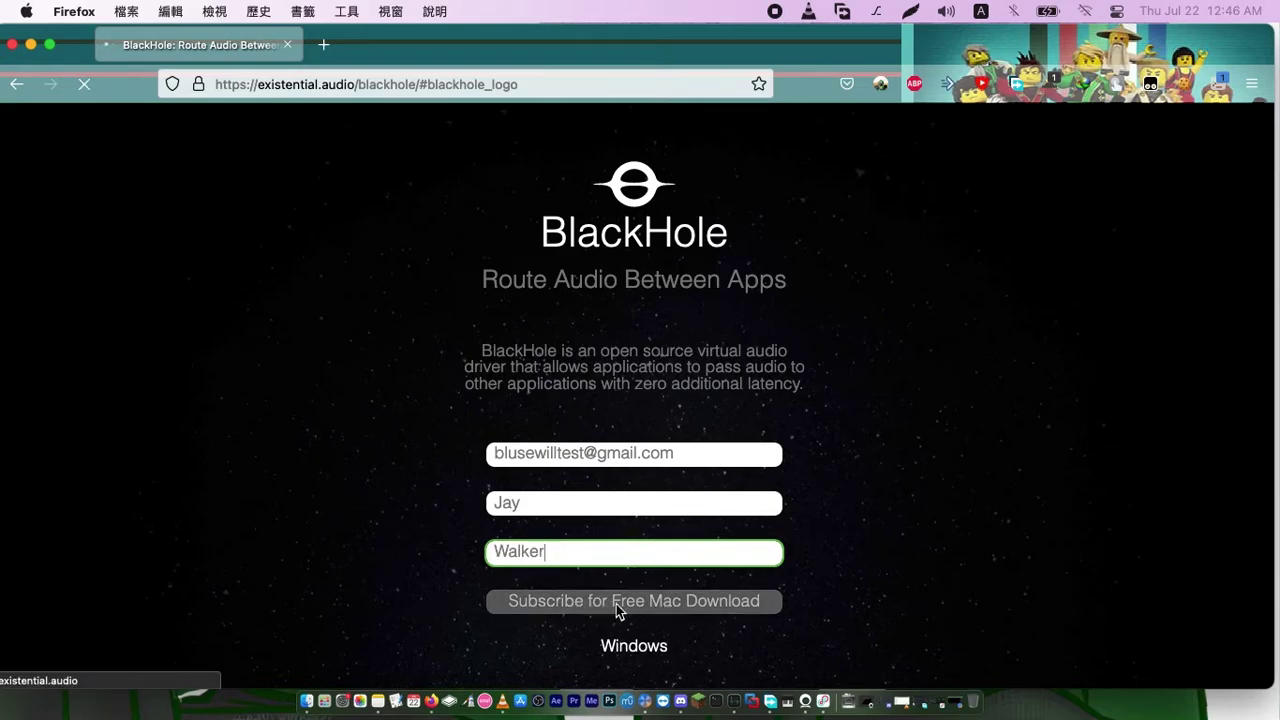
Open the second Gmail account's inbox in a new tab and close the old inbox tab
click(323, 44)
text(mail)
key(BackSpace)
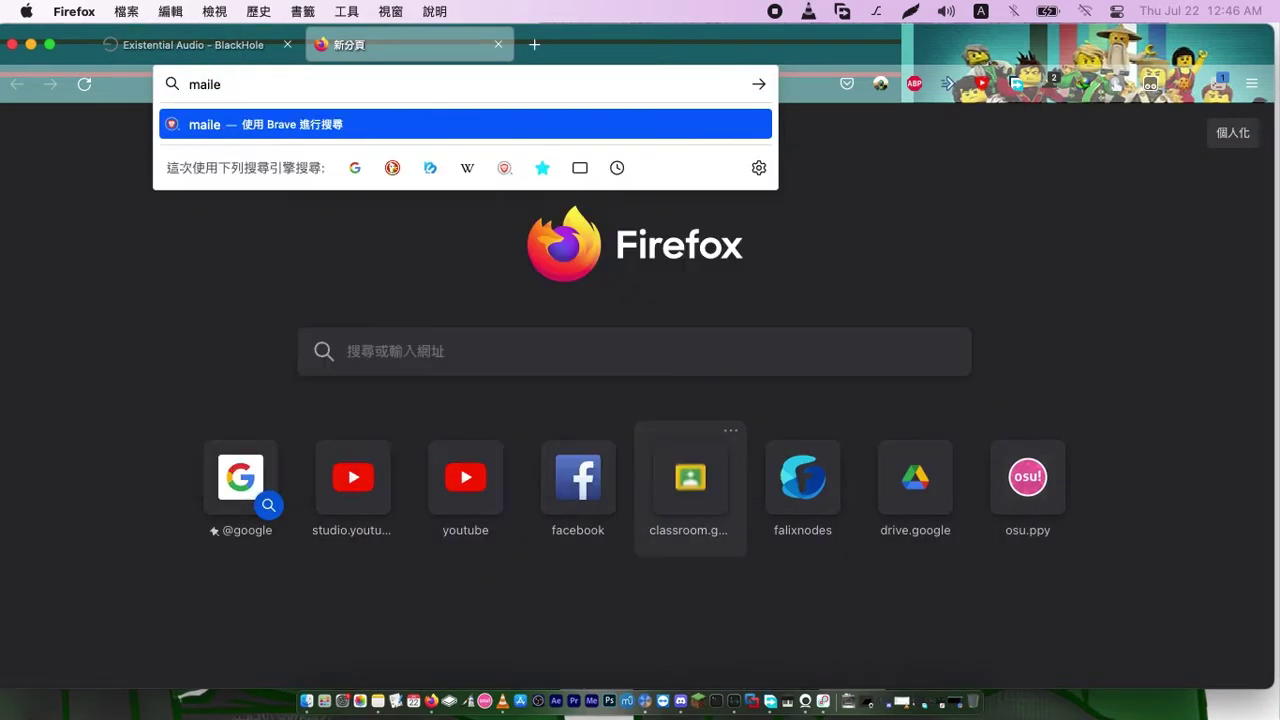
key(BackSpace)
key(Down)
key(Down)
key(Down)
key(Down)
key(Down)
key(Down)
key(Down)
key(Down)
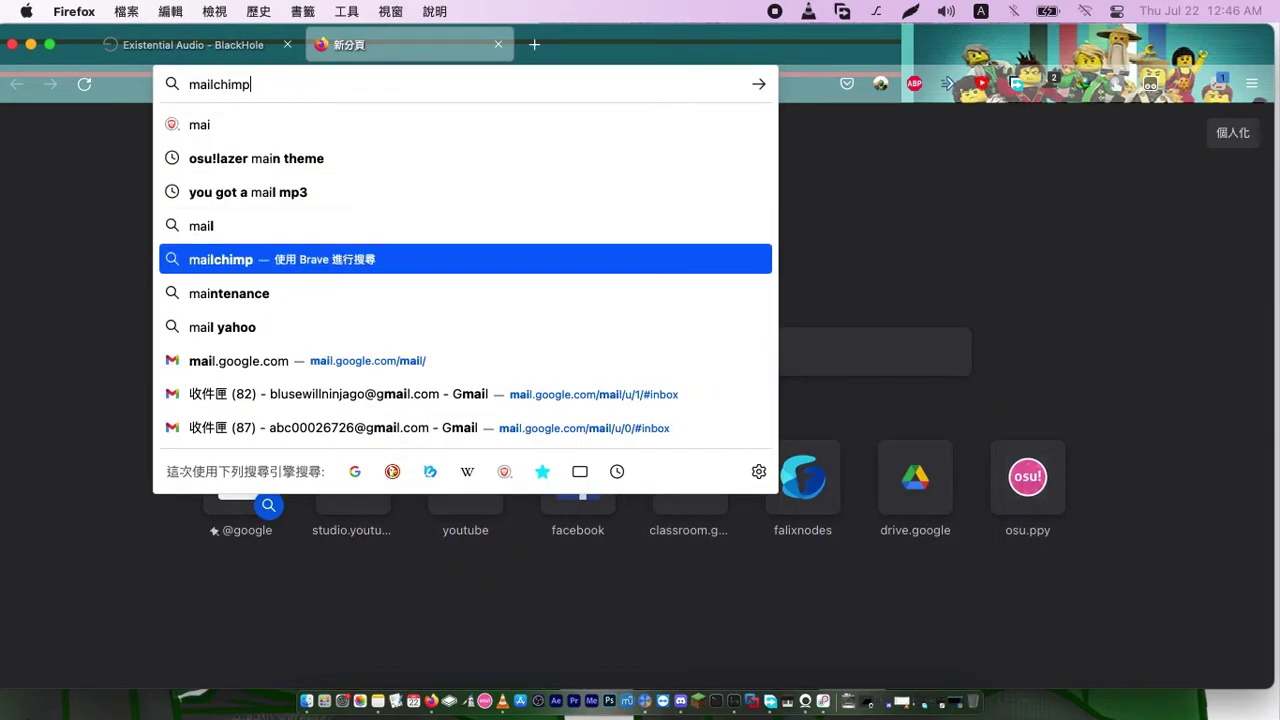
key(Left)
key(Left)
key(Left)
key(Left)
key(Left)
key(Left)
key(Left)
key(BackSpace)
text(2)
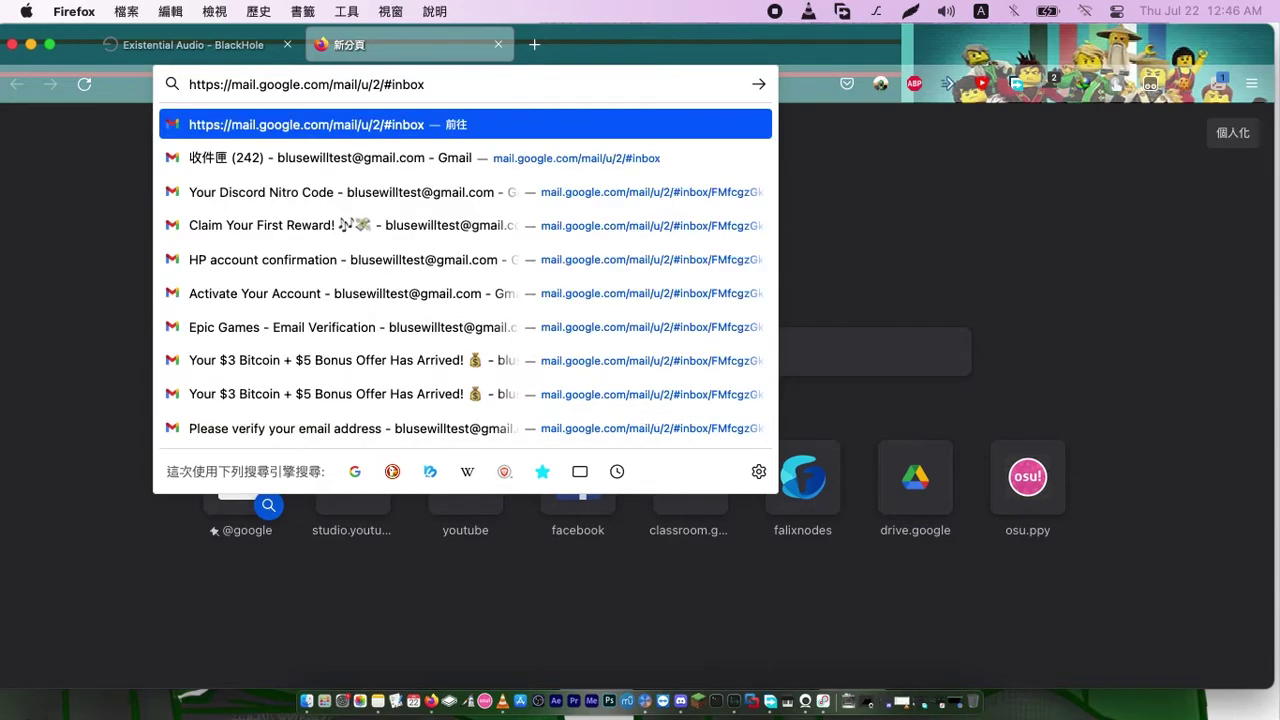
key(Down)
key(Return)
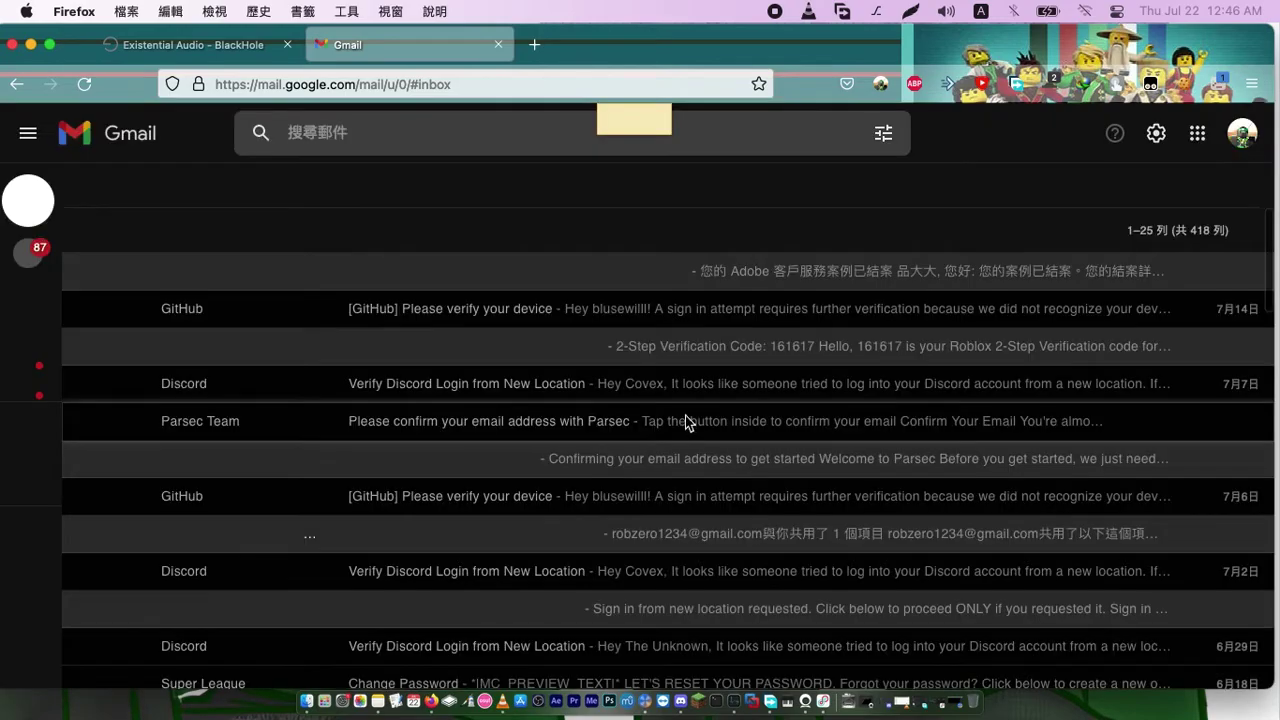
click(1240, 135)
click(1090, 412)
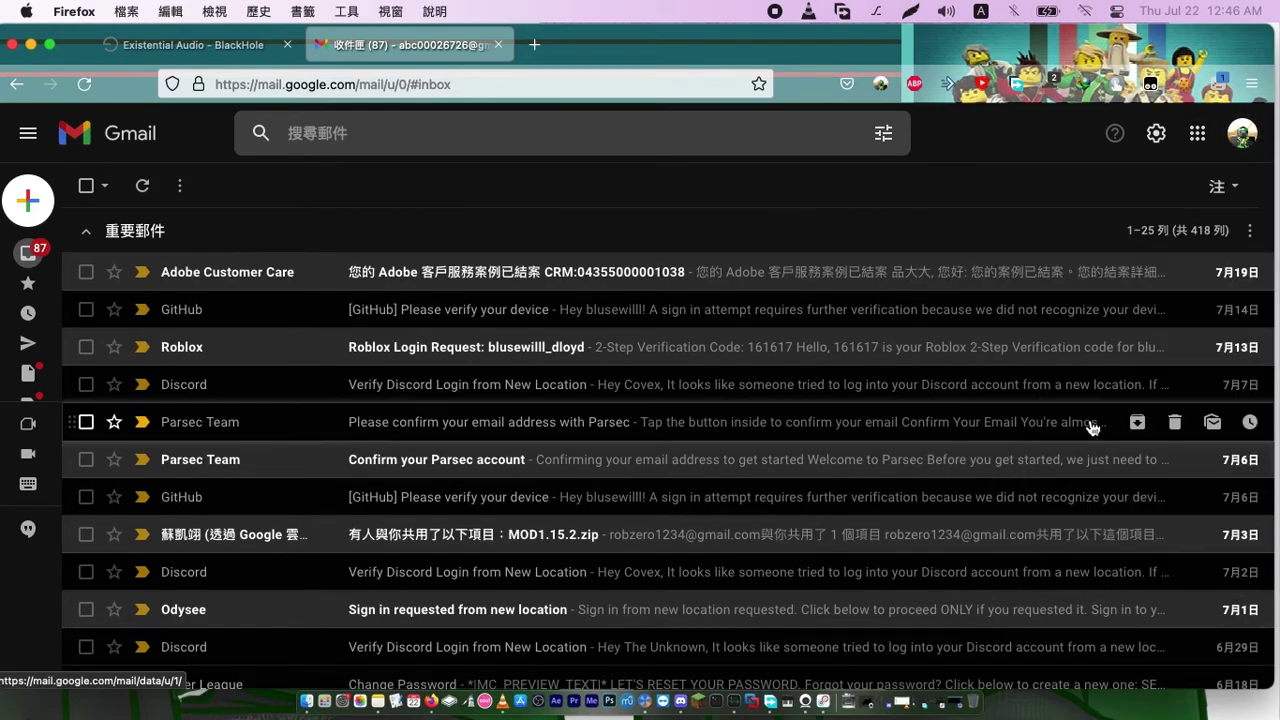
click(498, 44)
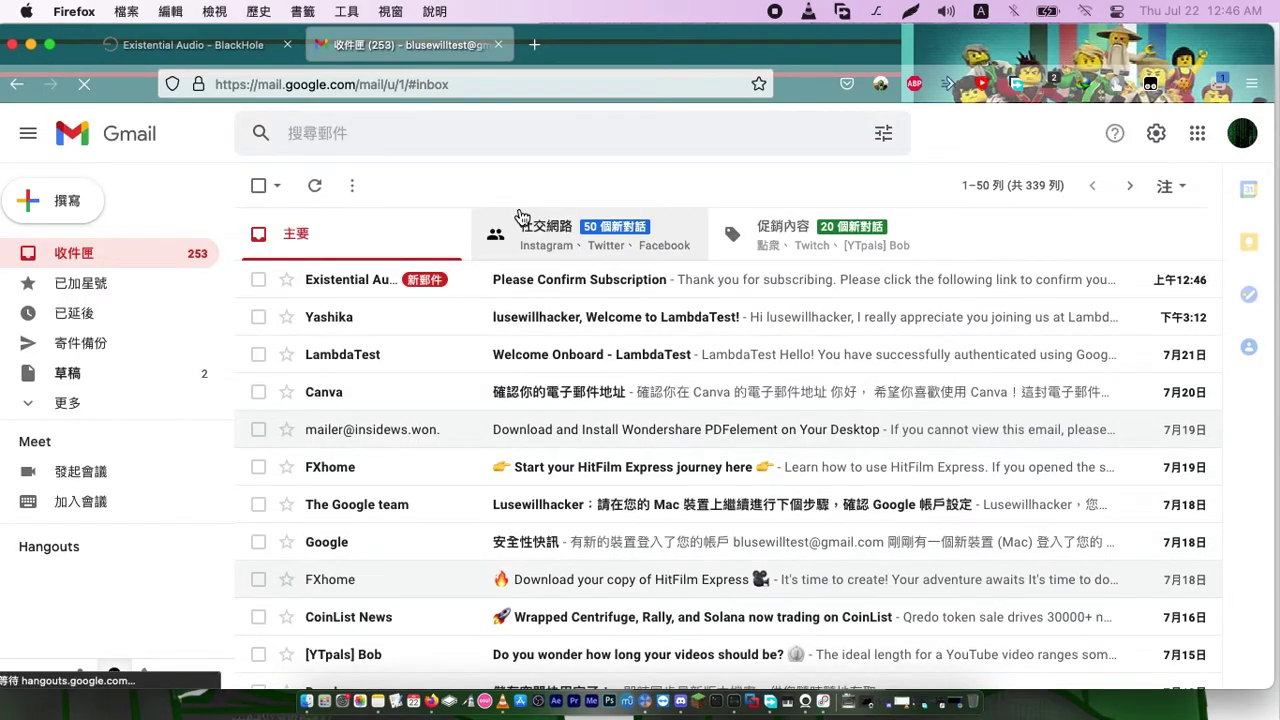
Open the 'Please Confirm Subscription' email and follow its link to the BlackHole download page
click(341, 298)
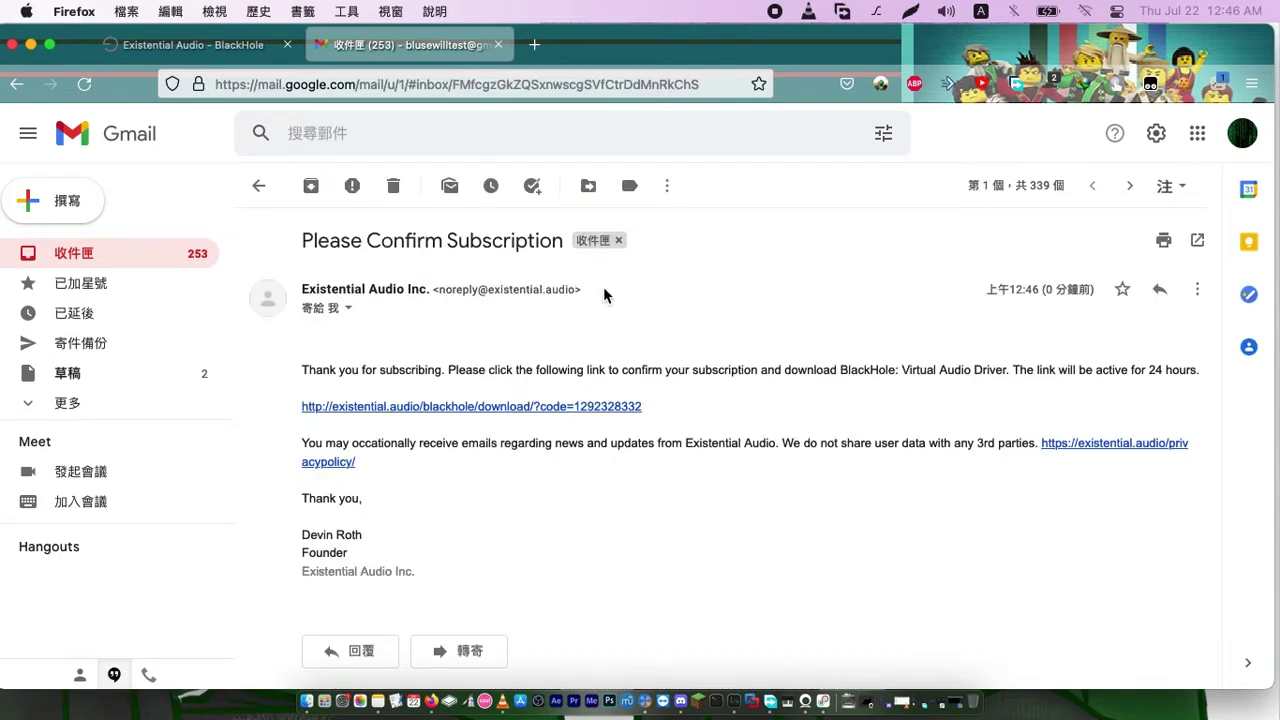
click(366, 419)
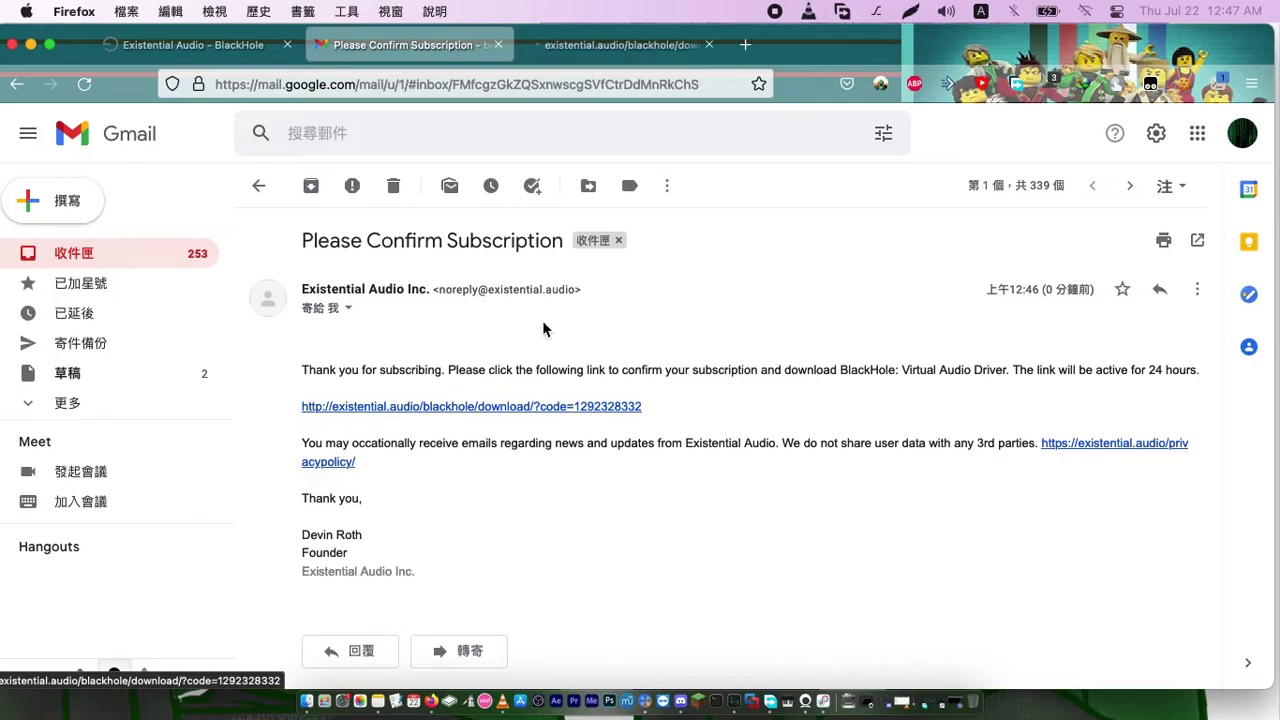
click(612, 47)
click(455, 42)
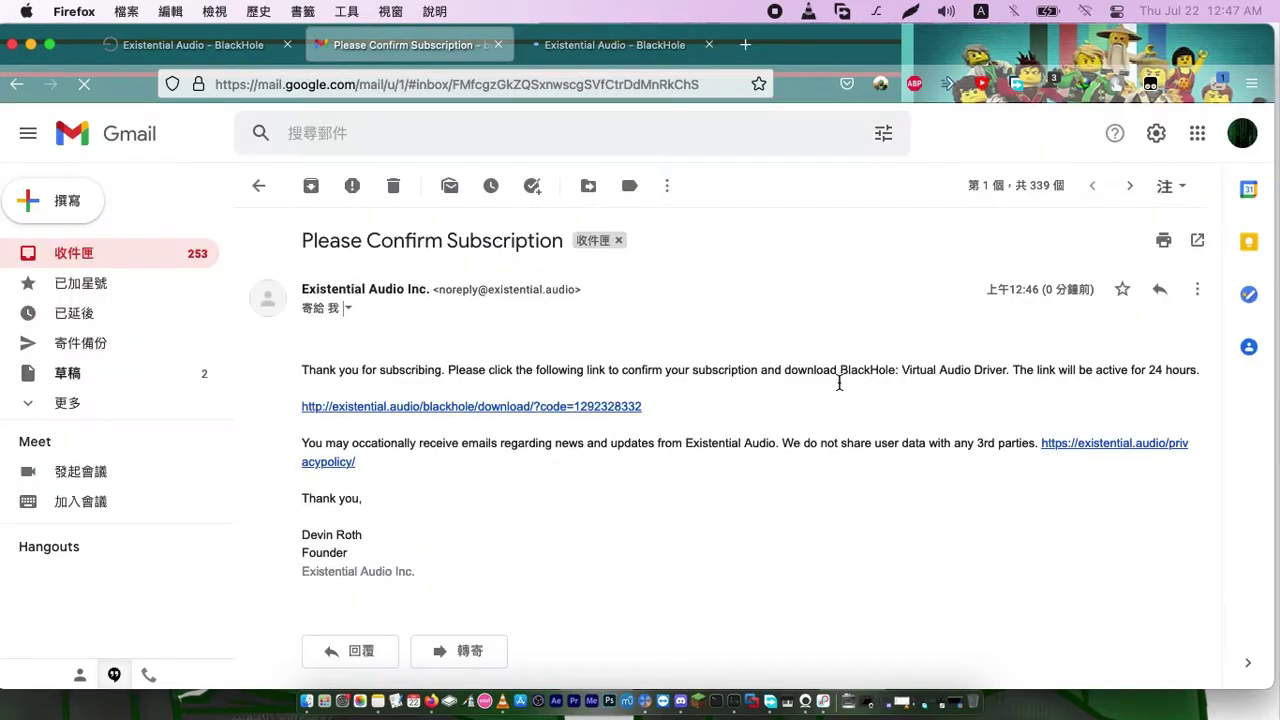
click(652, 46)
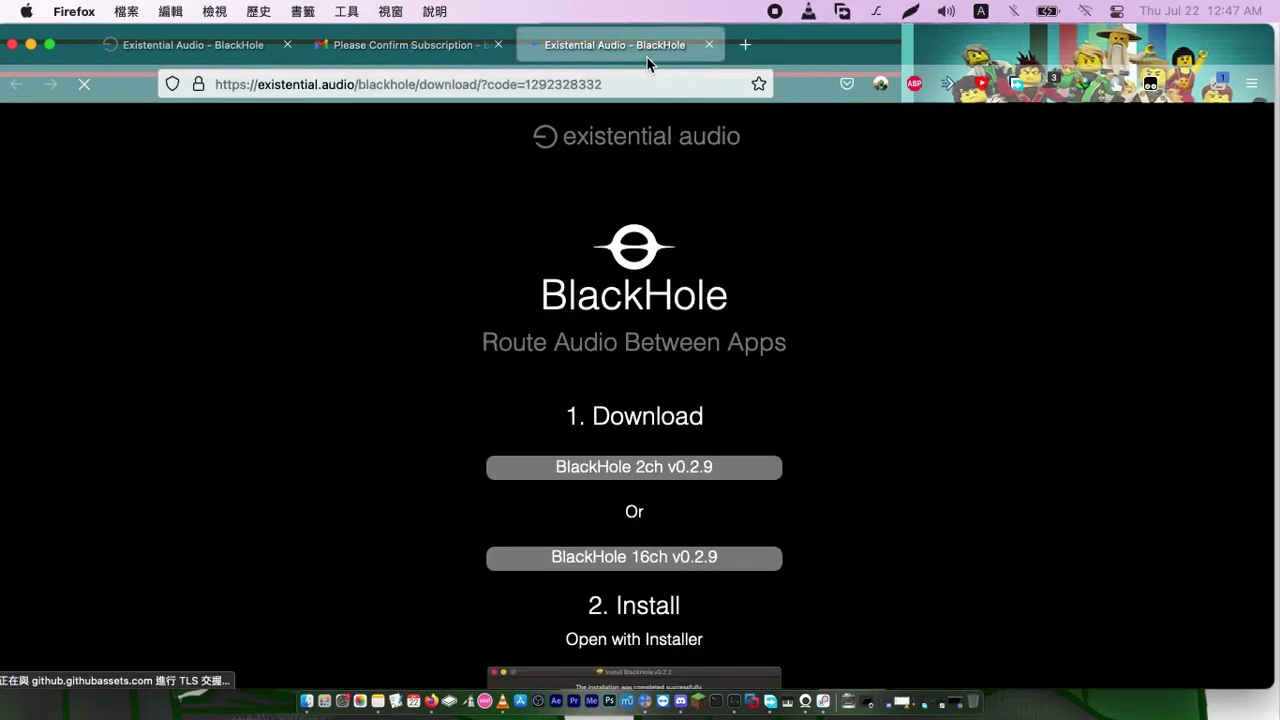
Scroll through the Download, Install and Setup sections, then bring Loopback to the front
scroll(901, 123, down, 3)
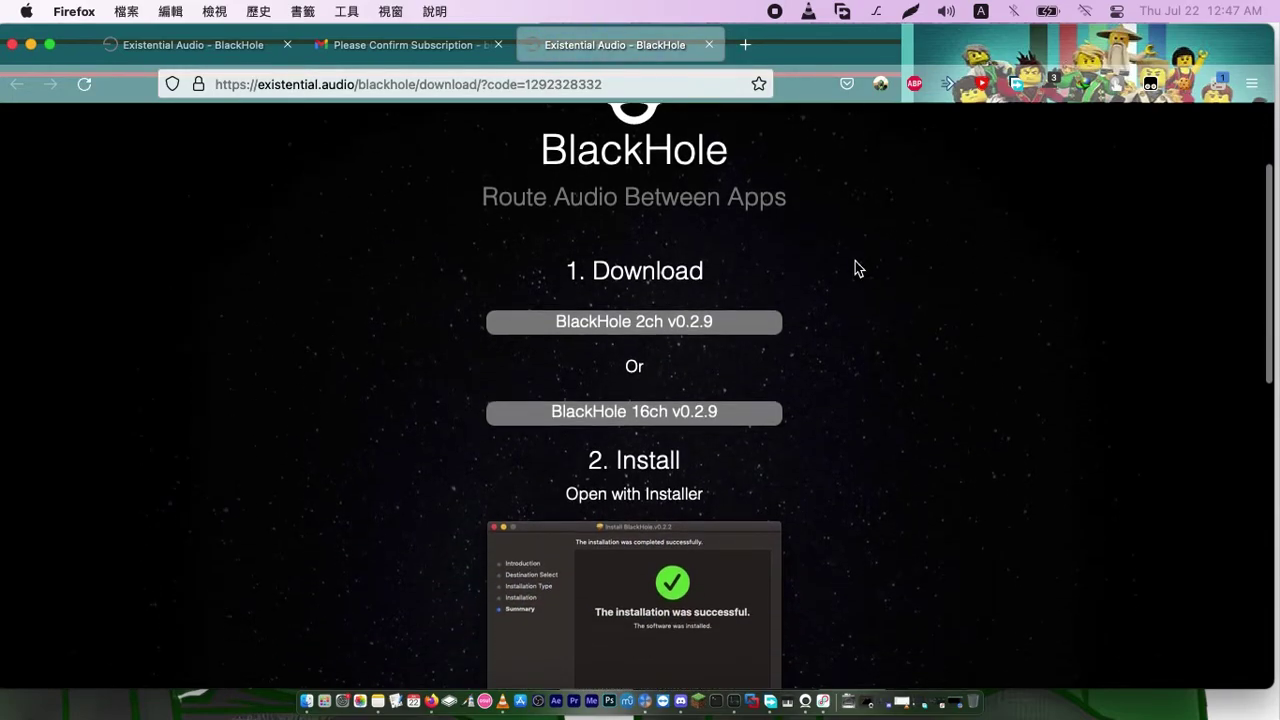
drag(765, 288, 547, 284)
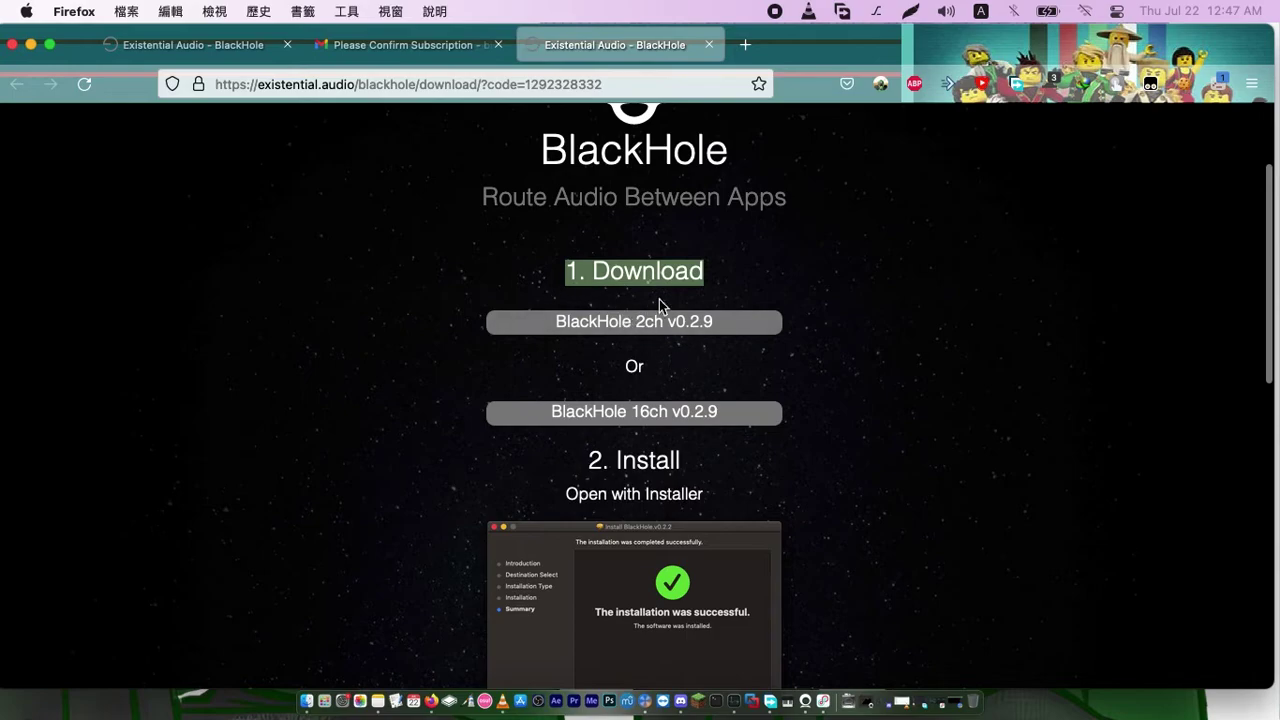
click(608, 384)
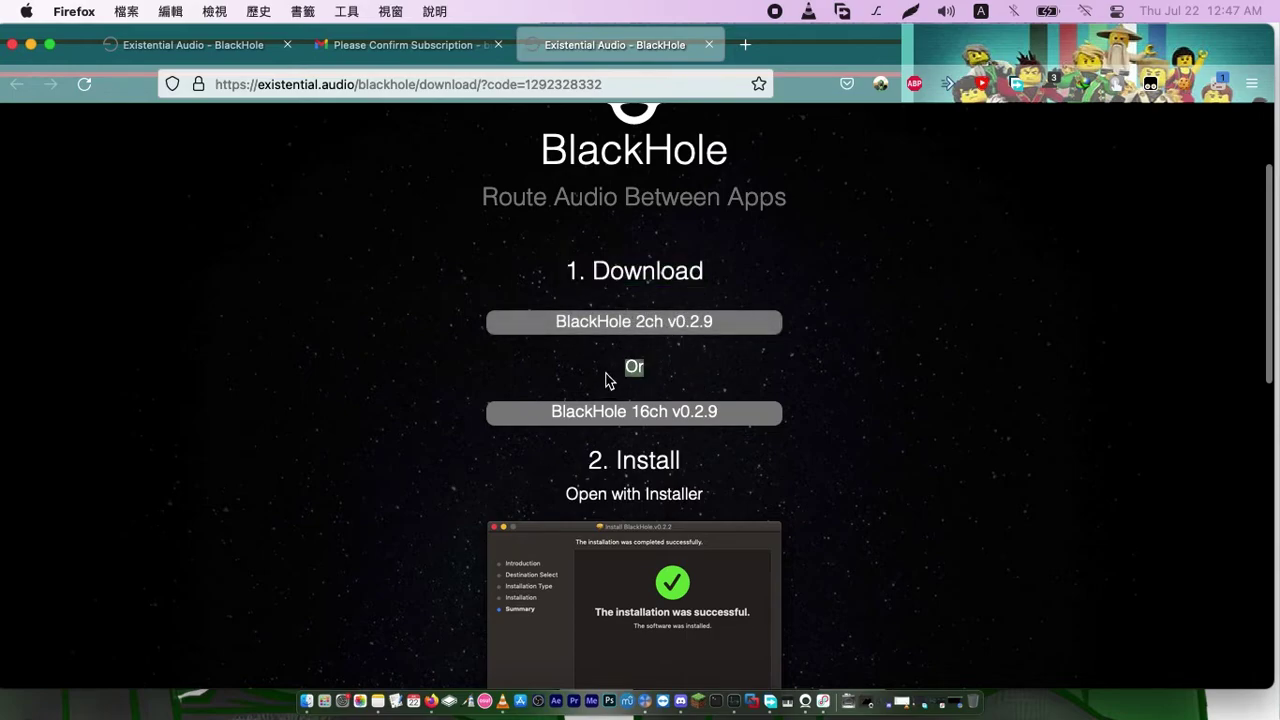
scroll(803, 316, down, 1)
scroll(800, 315, down, 5)
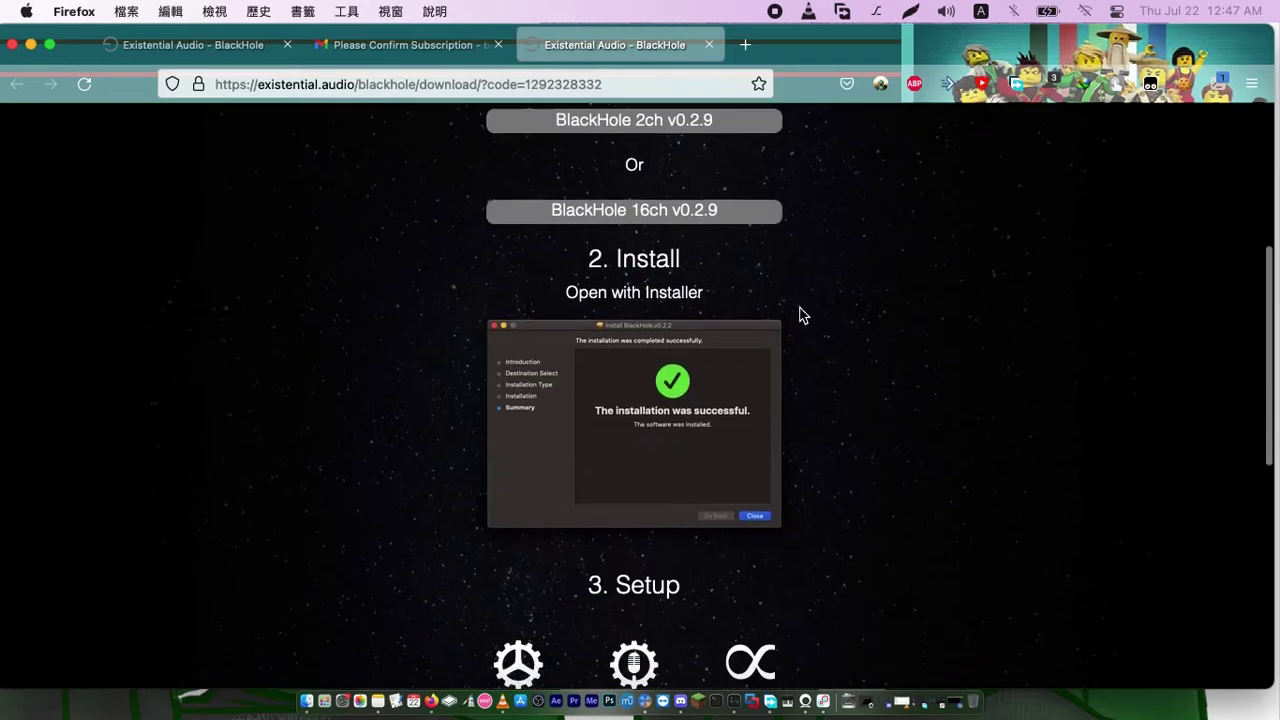
click(837, 662)
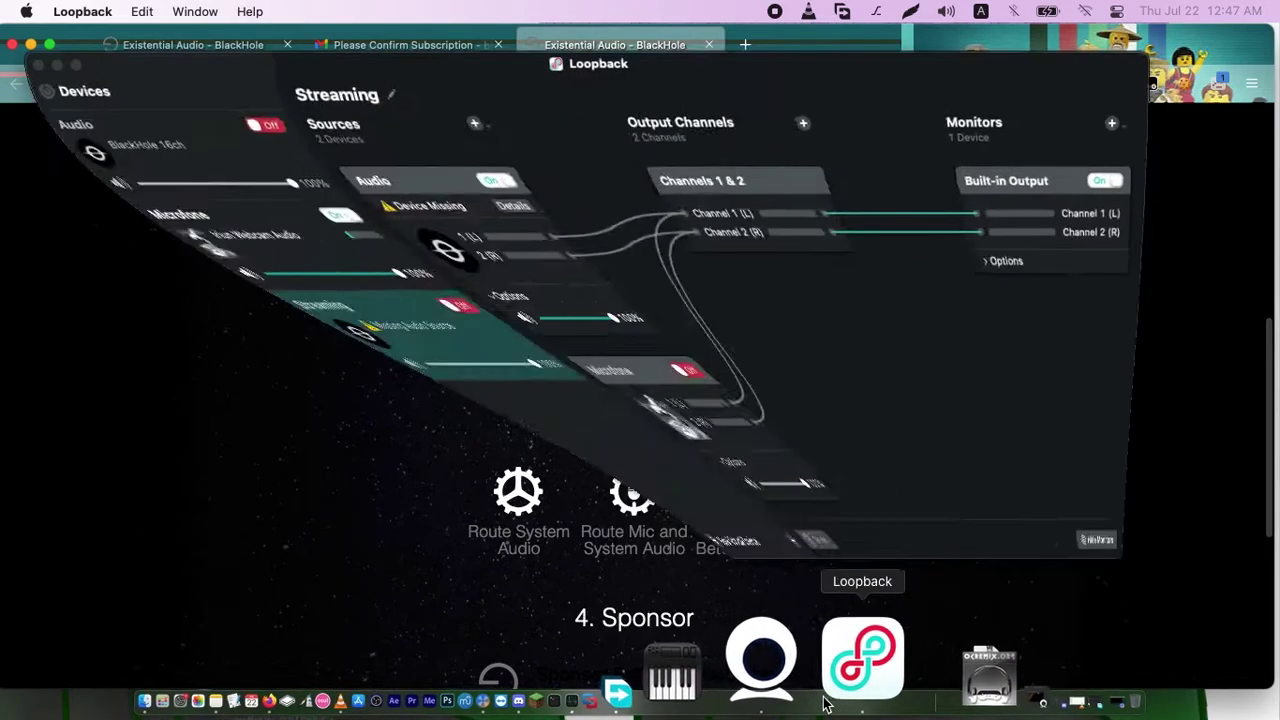
View the Audio device's BlackHole 16ch source in Loopback, then return to the Firefox download page
click(137, 149)
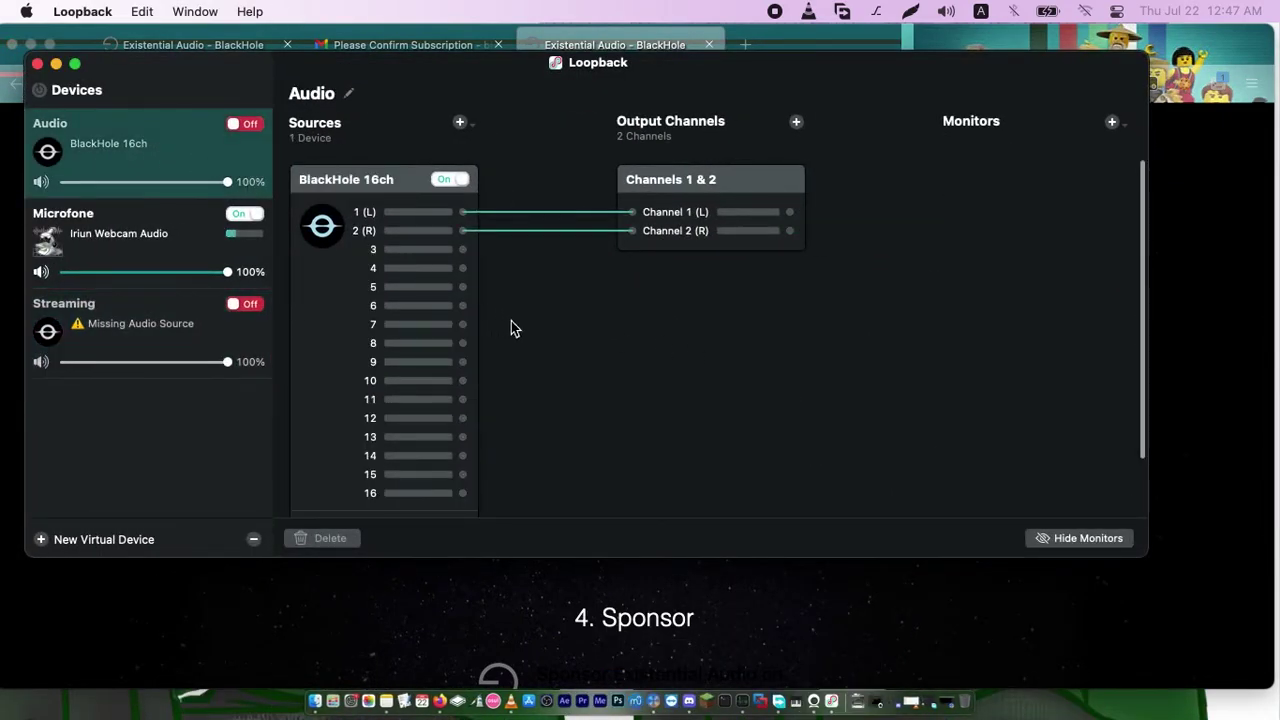
scroll(540, 365, down, 2)
scroll(520, 385, up, 2)
click(1262, 436)
scroll(959, 246, down, 3)
scroll(956, 249, up, 10)
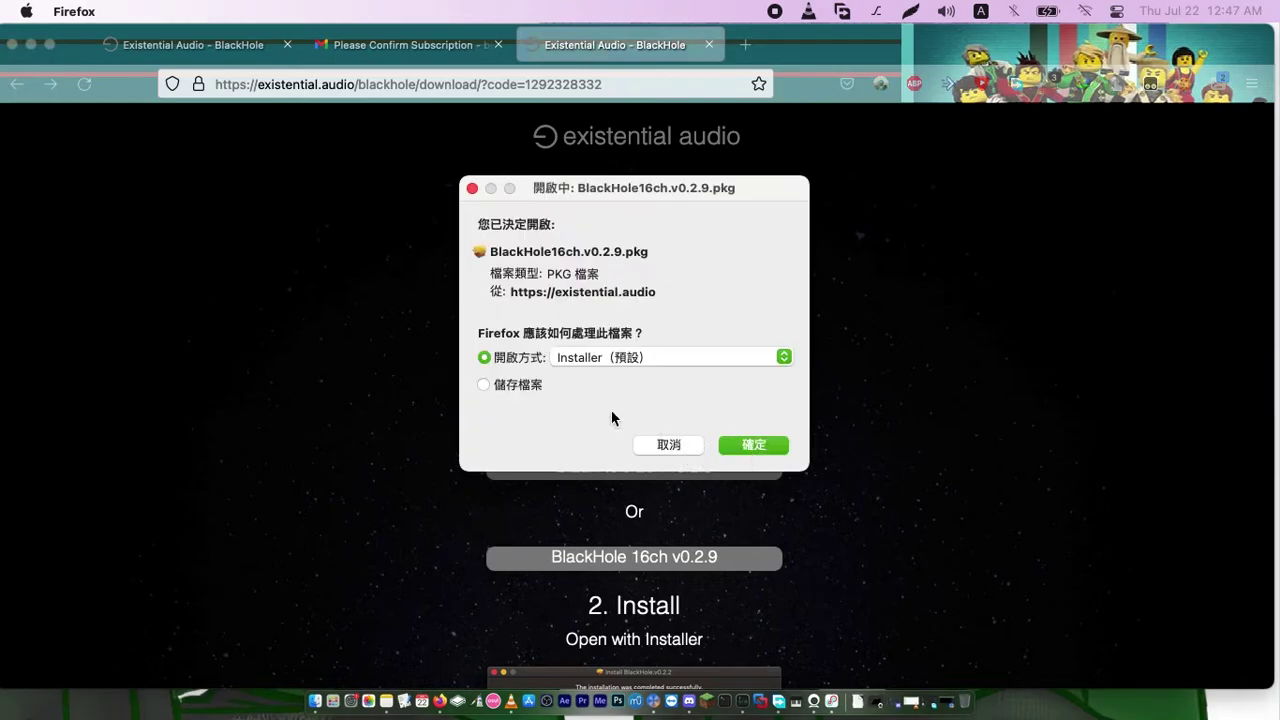
Download BlackHole 16ch v0.2.9 and open the package with Installer
click(762, 447)
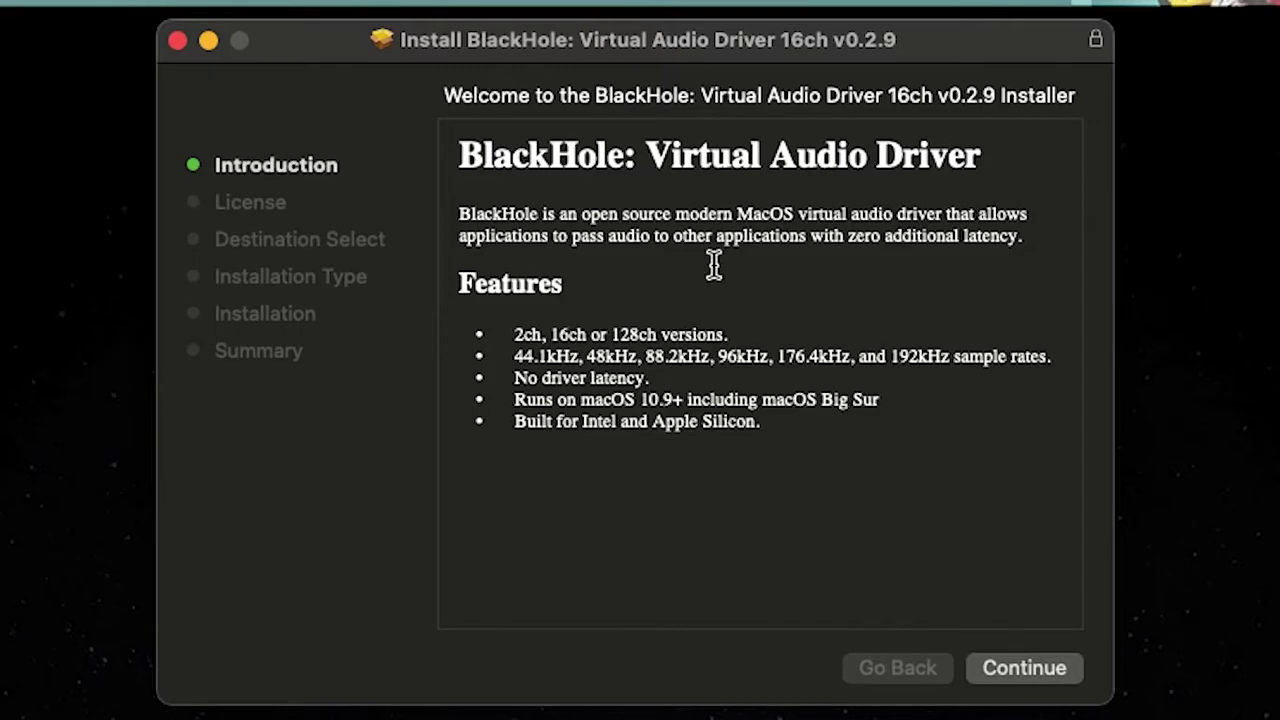
Move past the BlackHole 16ch installer's Introduction and License, agreeing to the terms
drag(459, 152, 986, 151)
click(760, 157)
click(986, 151)
click(1050, 680)
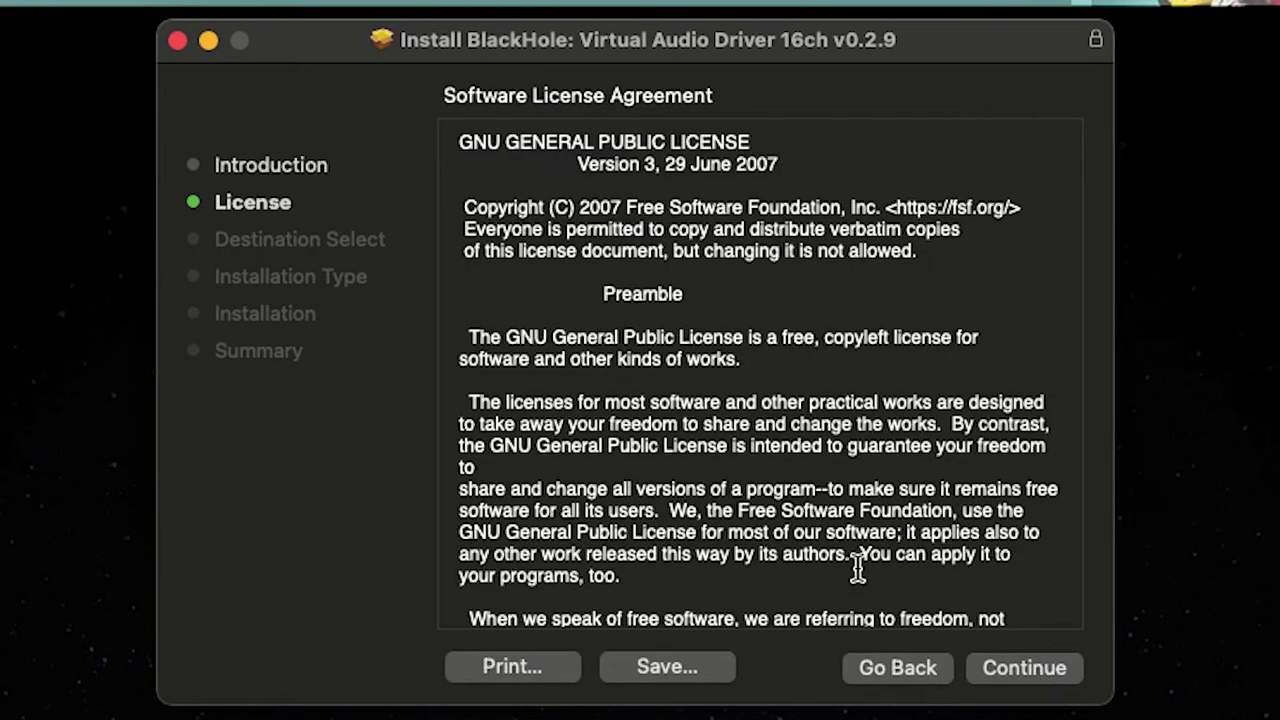
click(1030, 670)
click(941, 463)
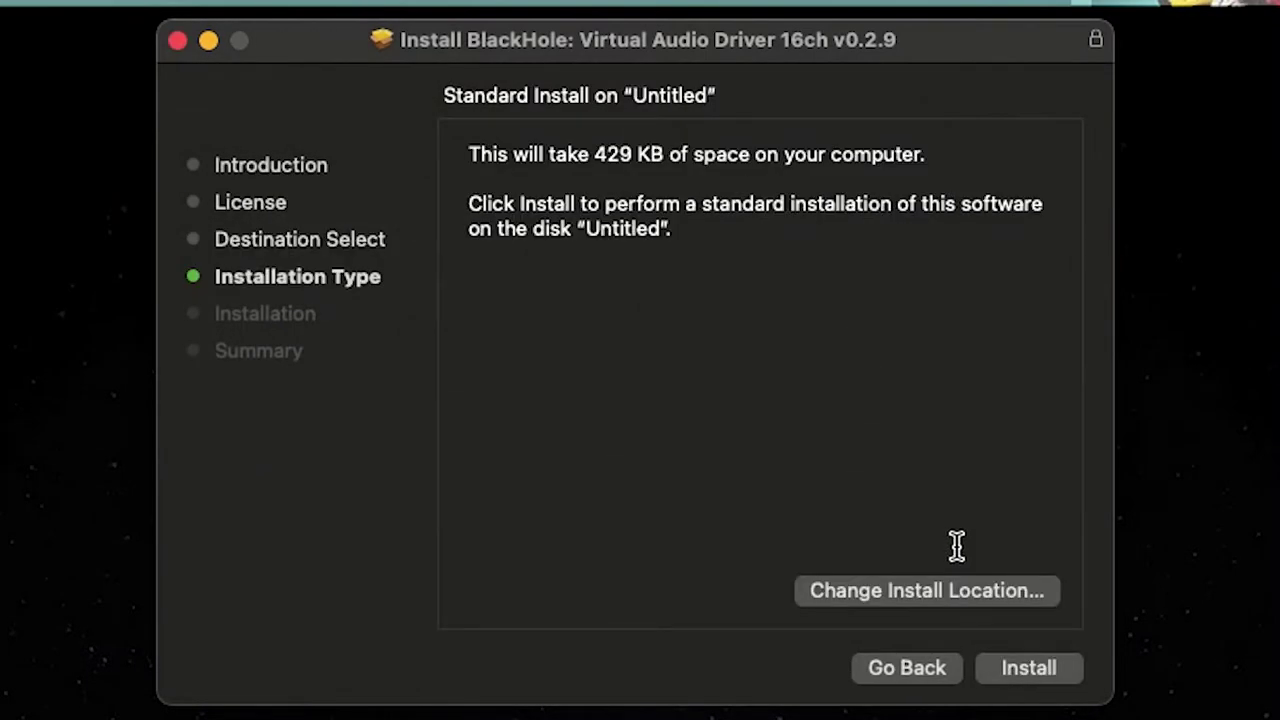
Start the install, cancel the administrator password prompt, and move the installer to the Trash
click(1006, 683)
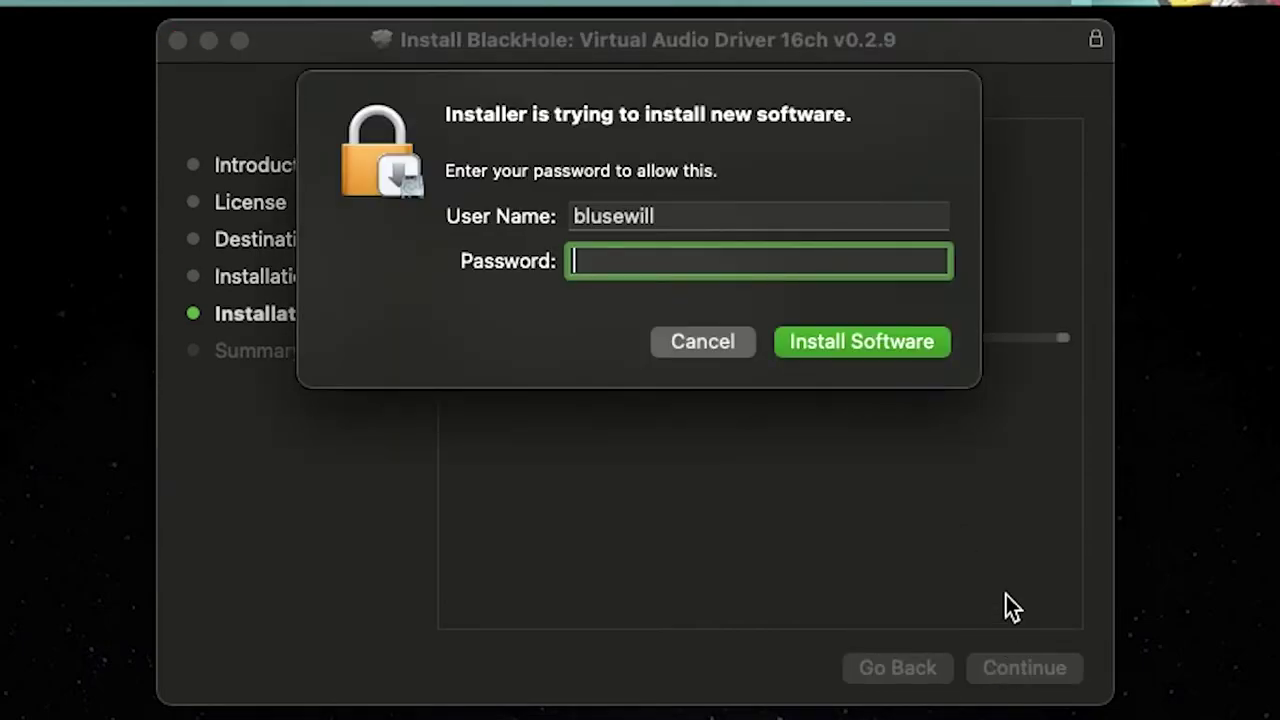
click(701, 350)
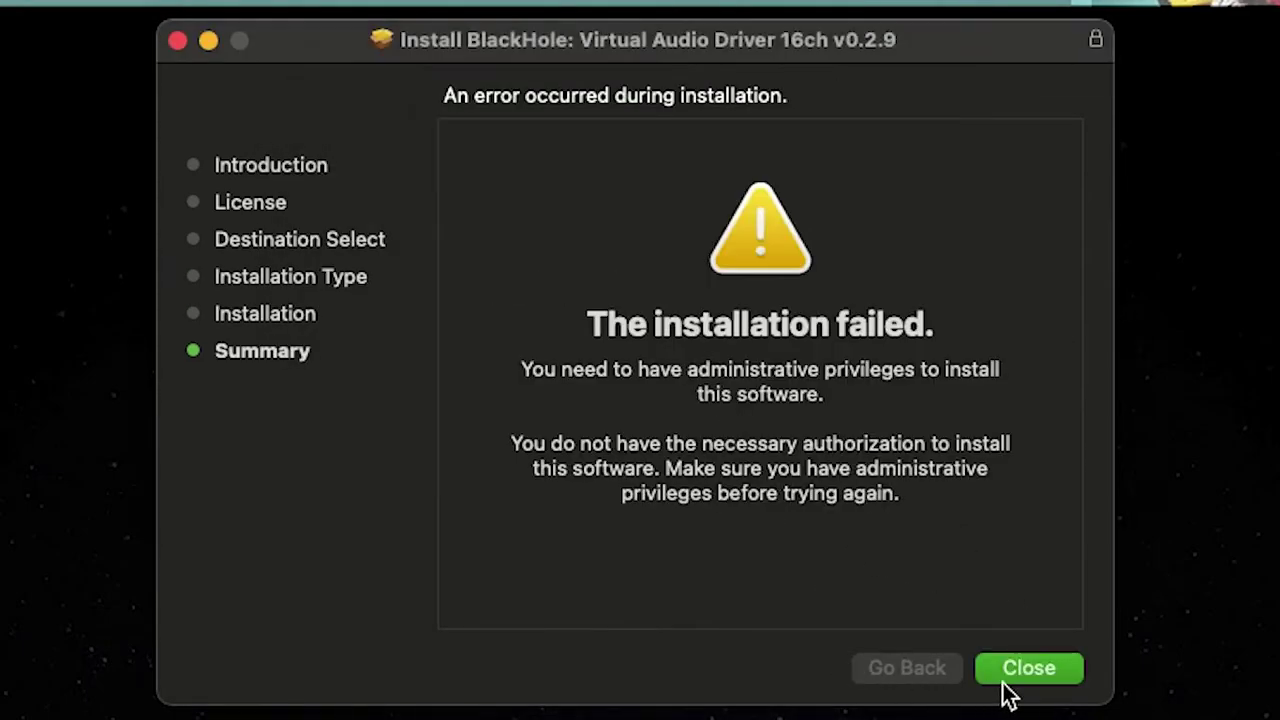
click(1050, 674)
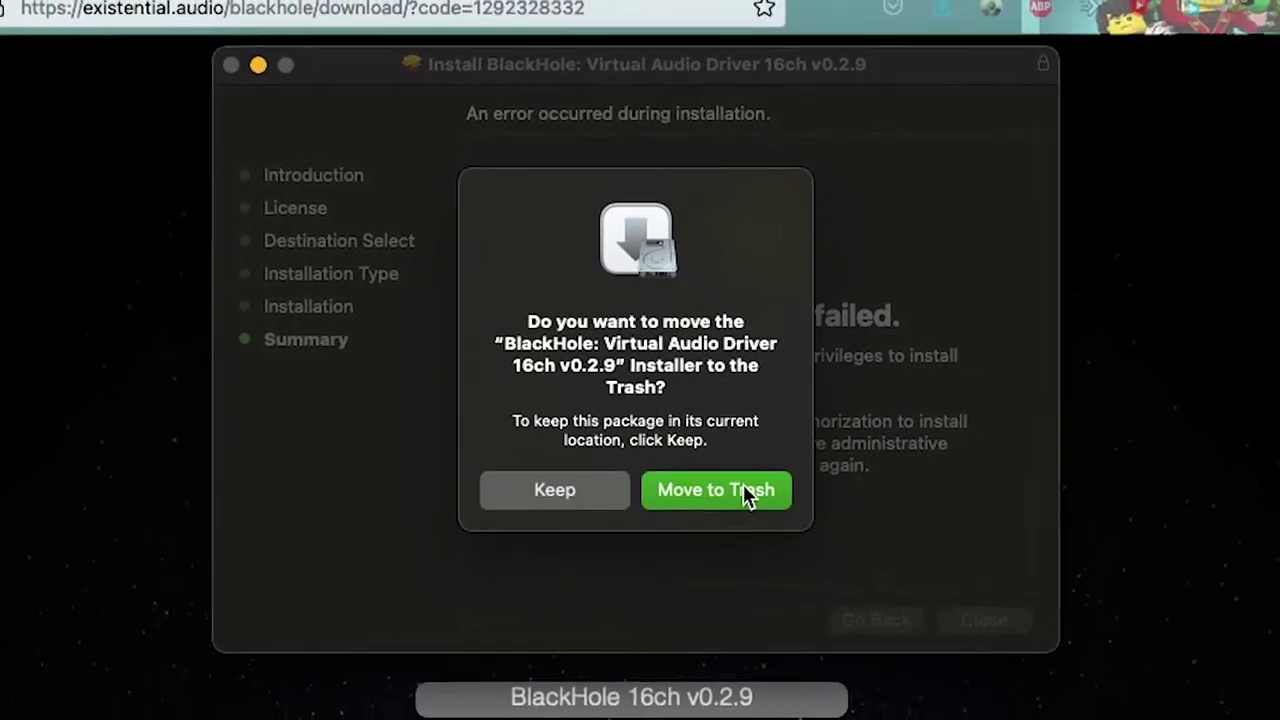
click(745, 492)
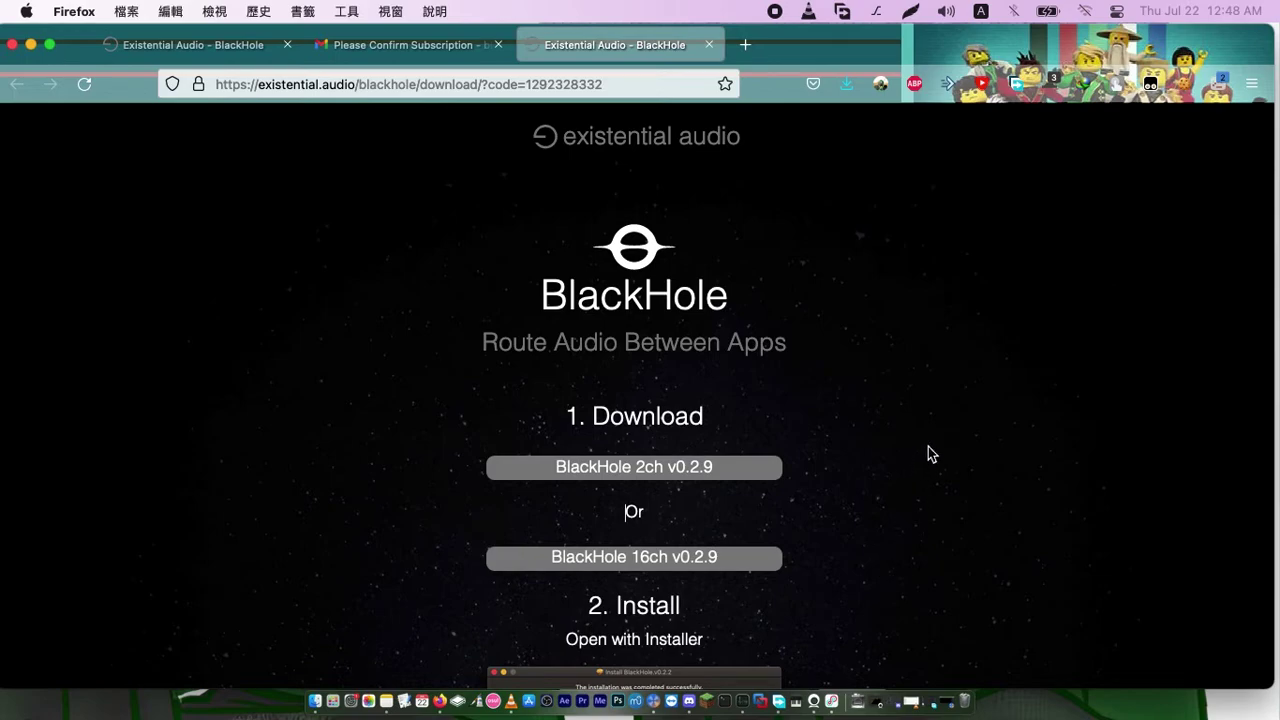
Search 'Loopback' in a new tab and open the Rogue Amoeba | Loopback result
click(745, 44)
click(710, 45)
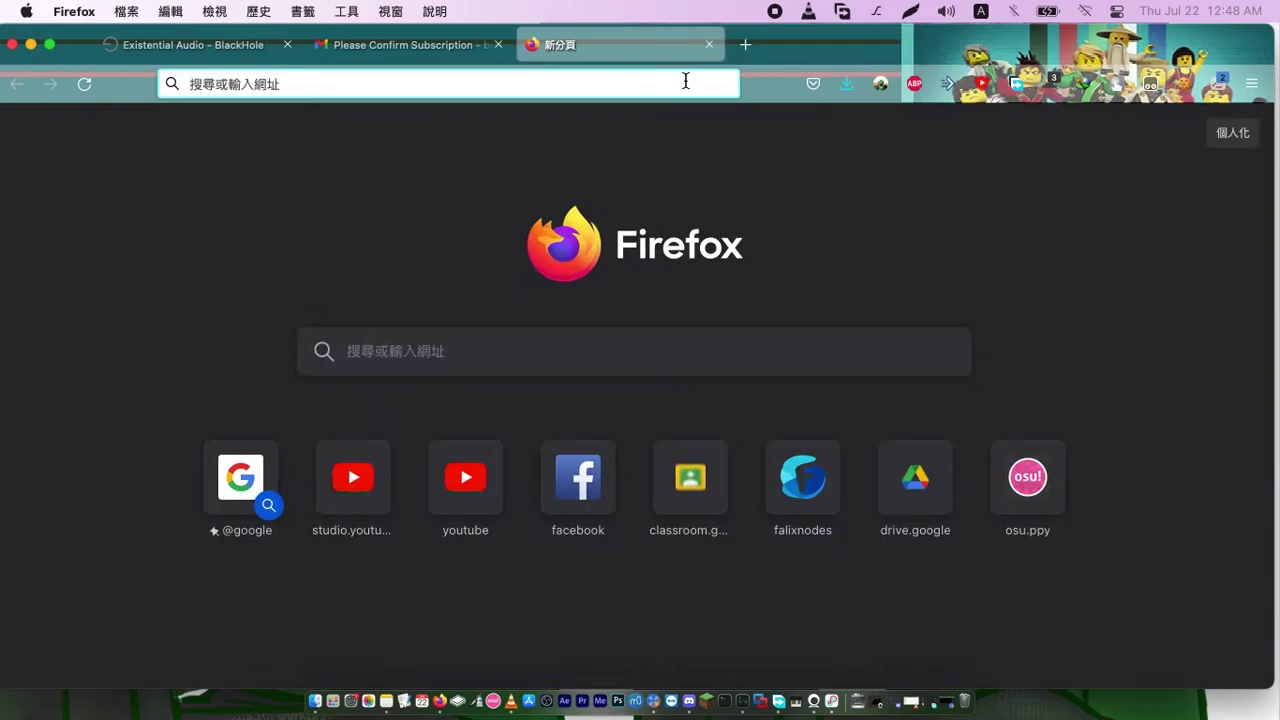
click(686, 82)
text(Loopbac)
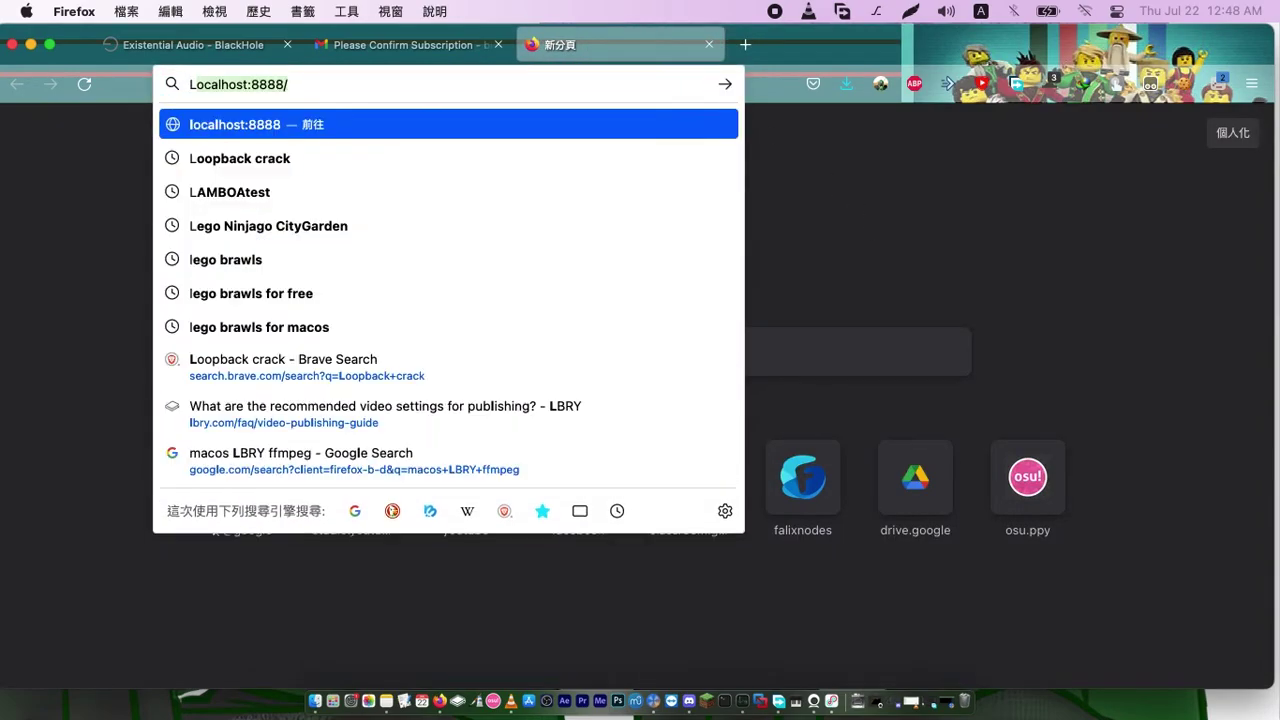
text(k)
key(Return)
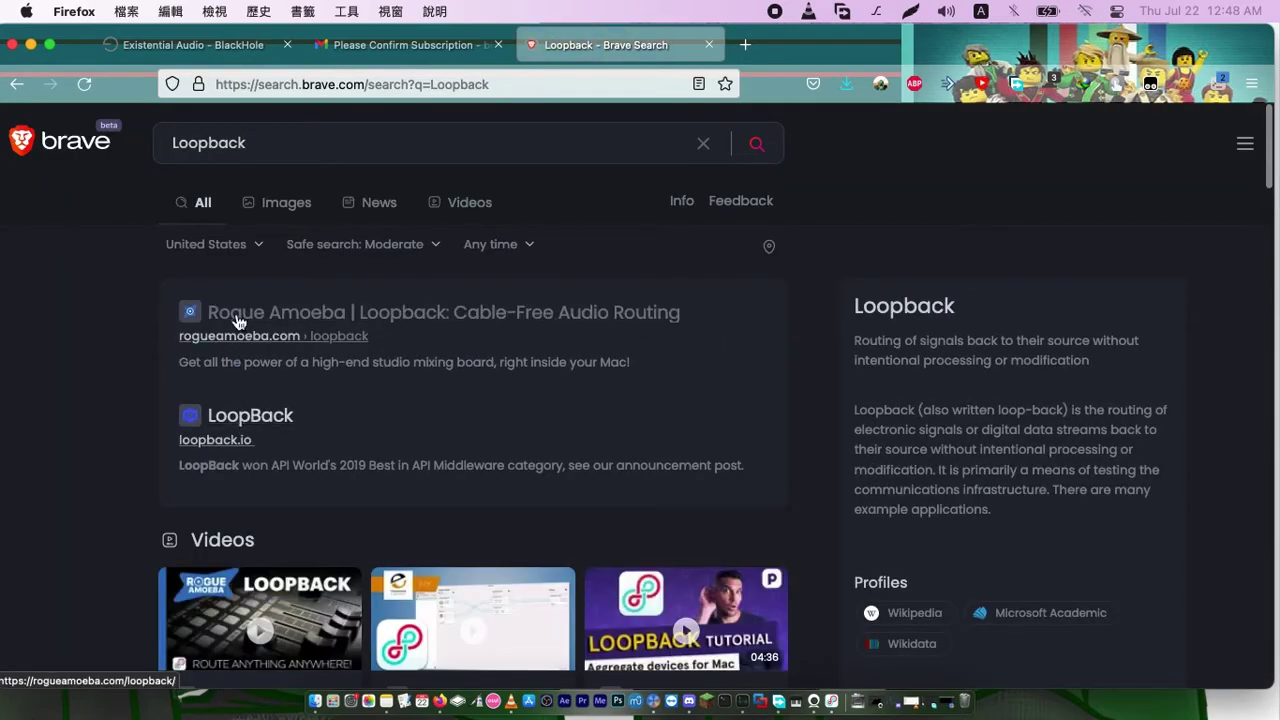
click(238, 316)
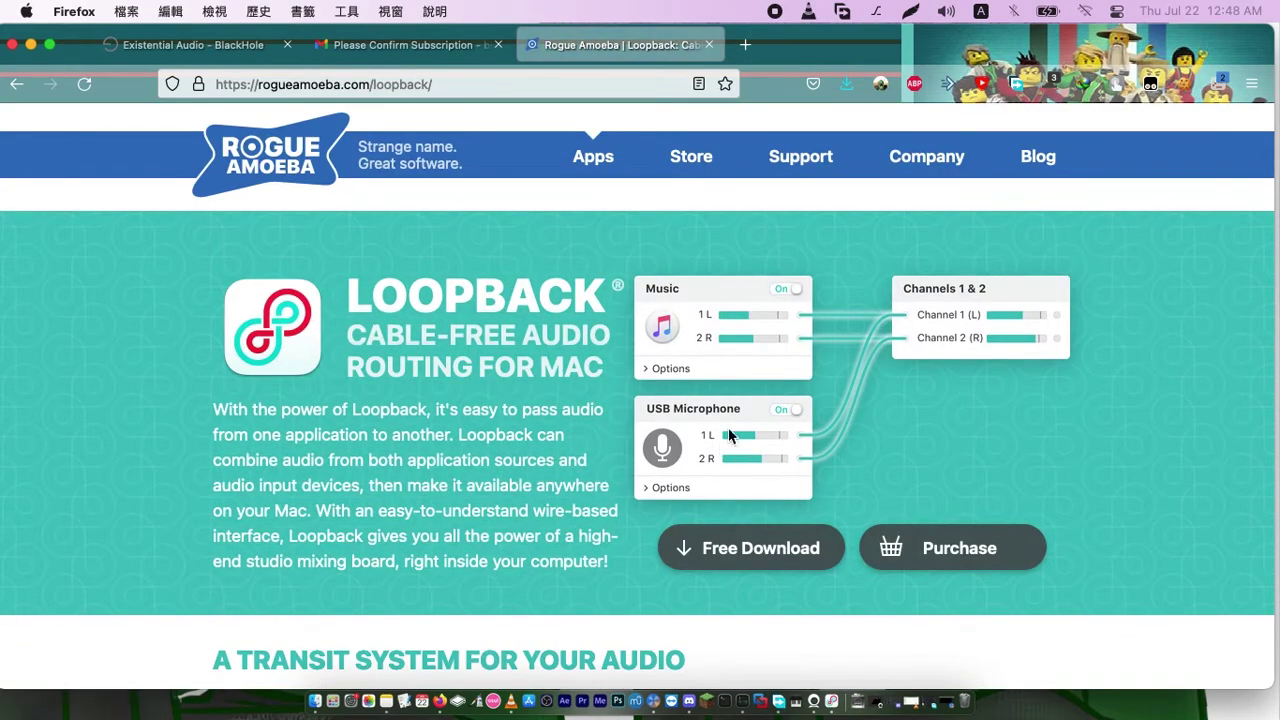
Request the free Loopback download from the Rogue Amoeba page in Firefox
scroll(650, 320, down, 5)
scroll(635, 295, down, 12)
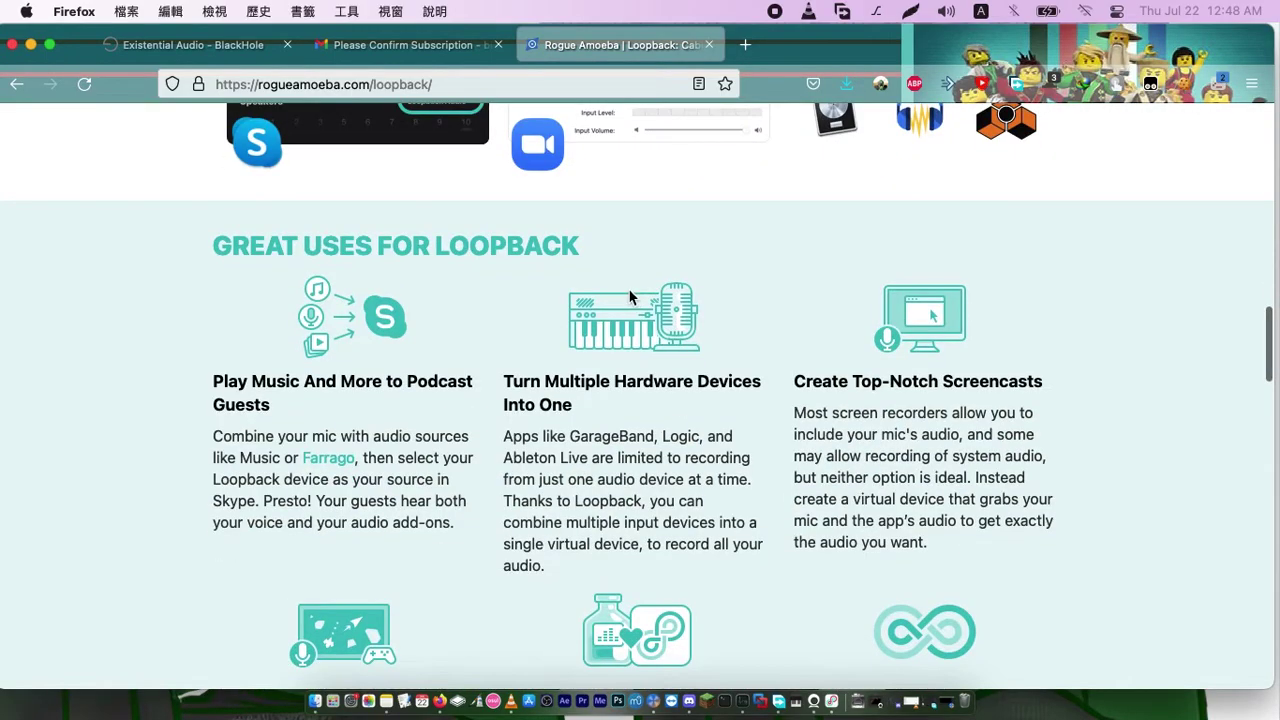
scroll(639, 290, up, 7)
scroll(639, 295, up, 10)
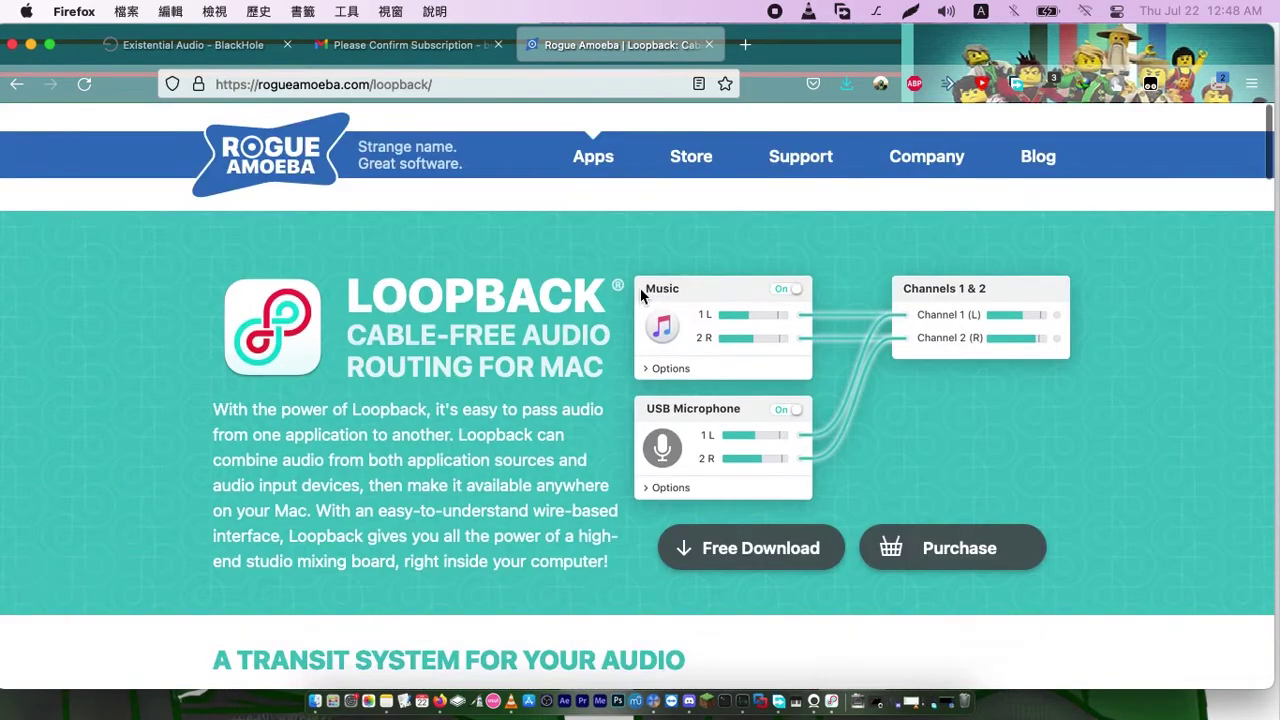
click(757, 566)
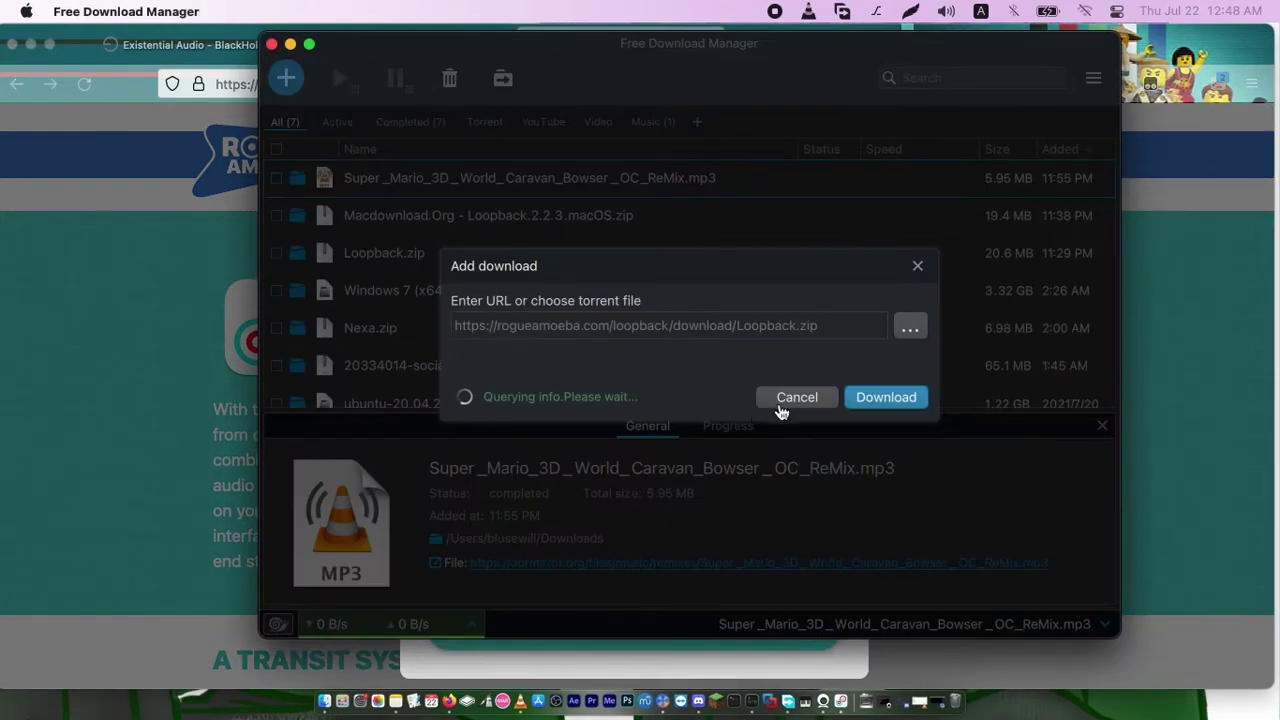
Cancel the download manager and Loopback(1).zip save prompts, then return to Loopback
click(806, 400)
click(290, 44)
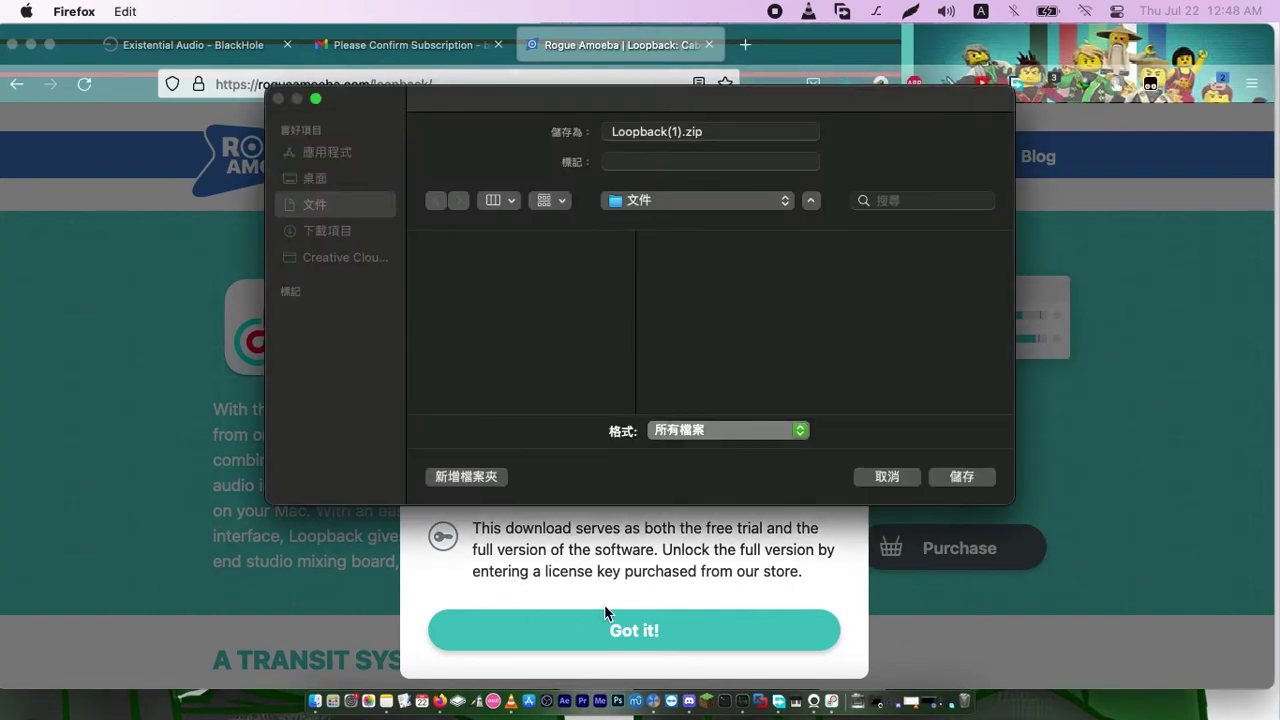
click(900, 479)
click(629, 636)
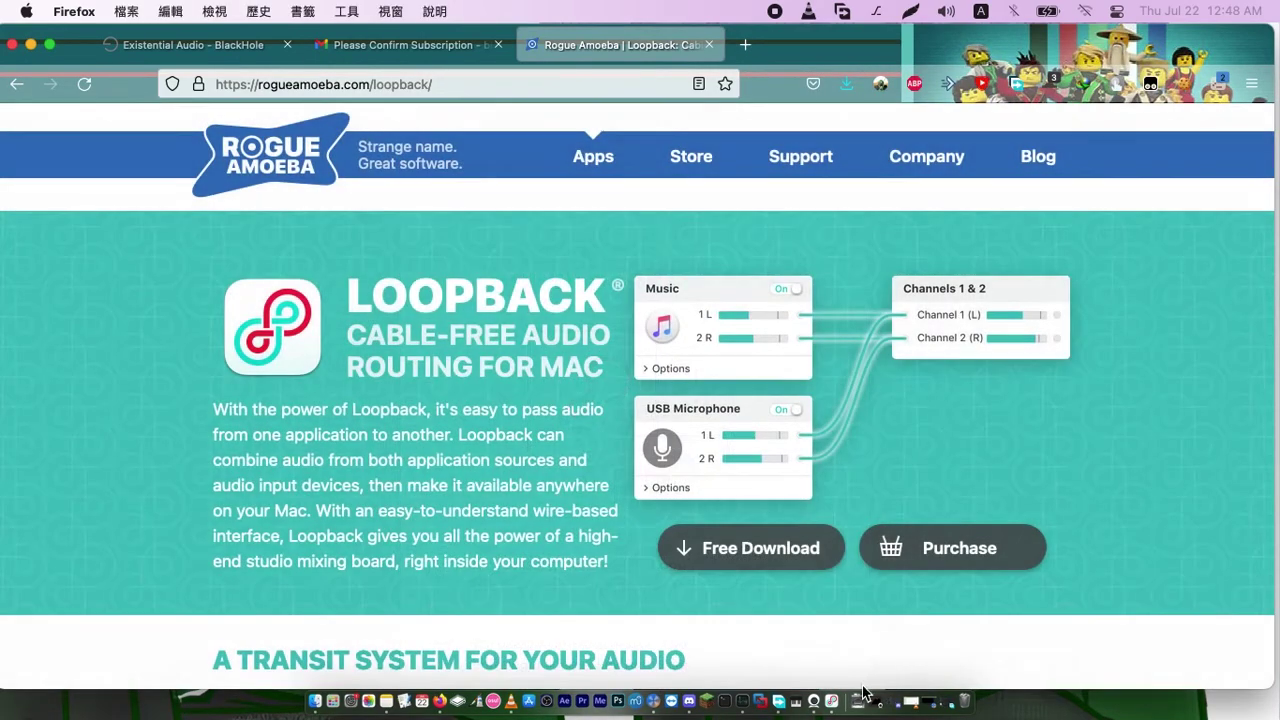
click(856, 704)
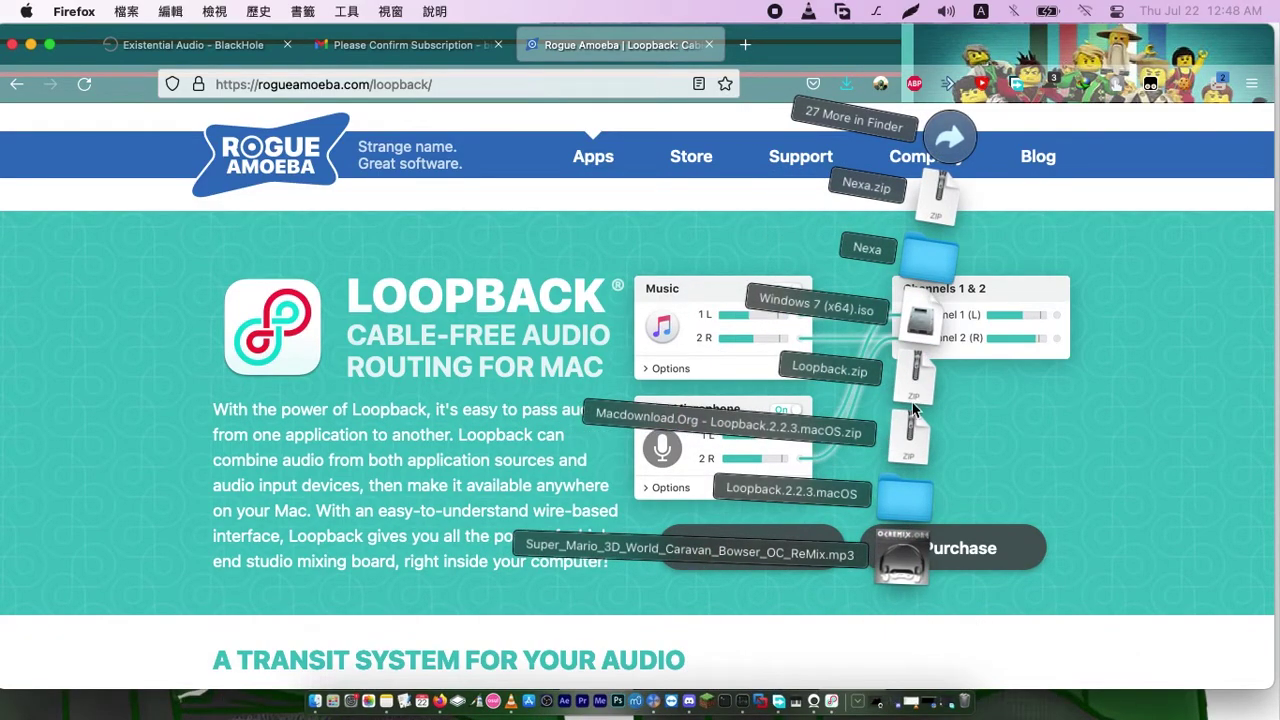
click(826, 672)
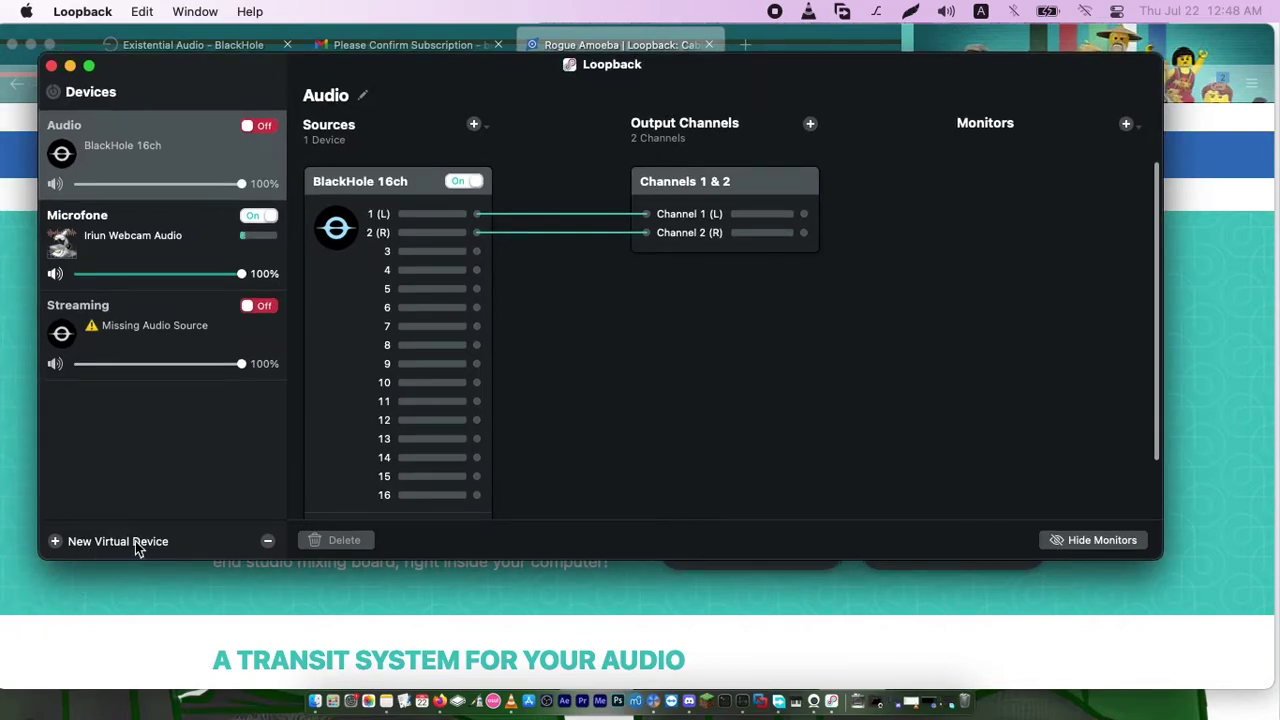
Add a new virtual device named Loopback Audio and expand the Loopback window to full screen
click(88, 548)
click(678, 318)
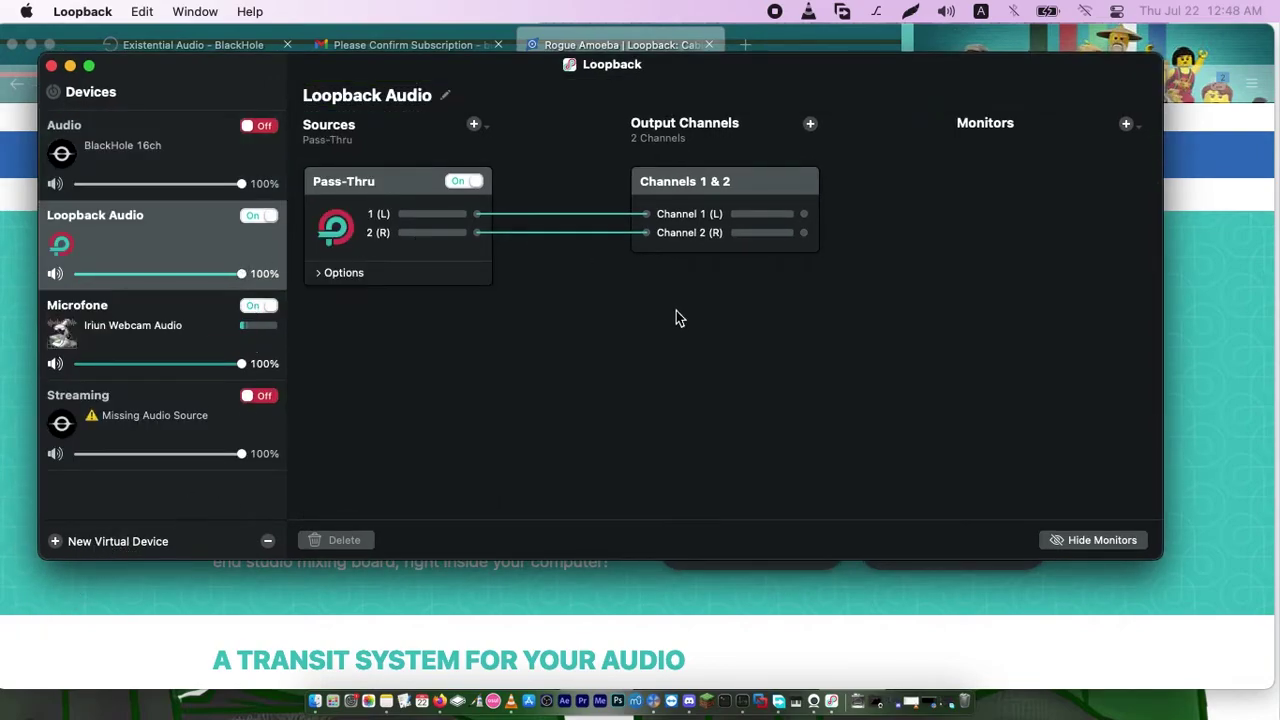
drag(517, 63, 527, 7)
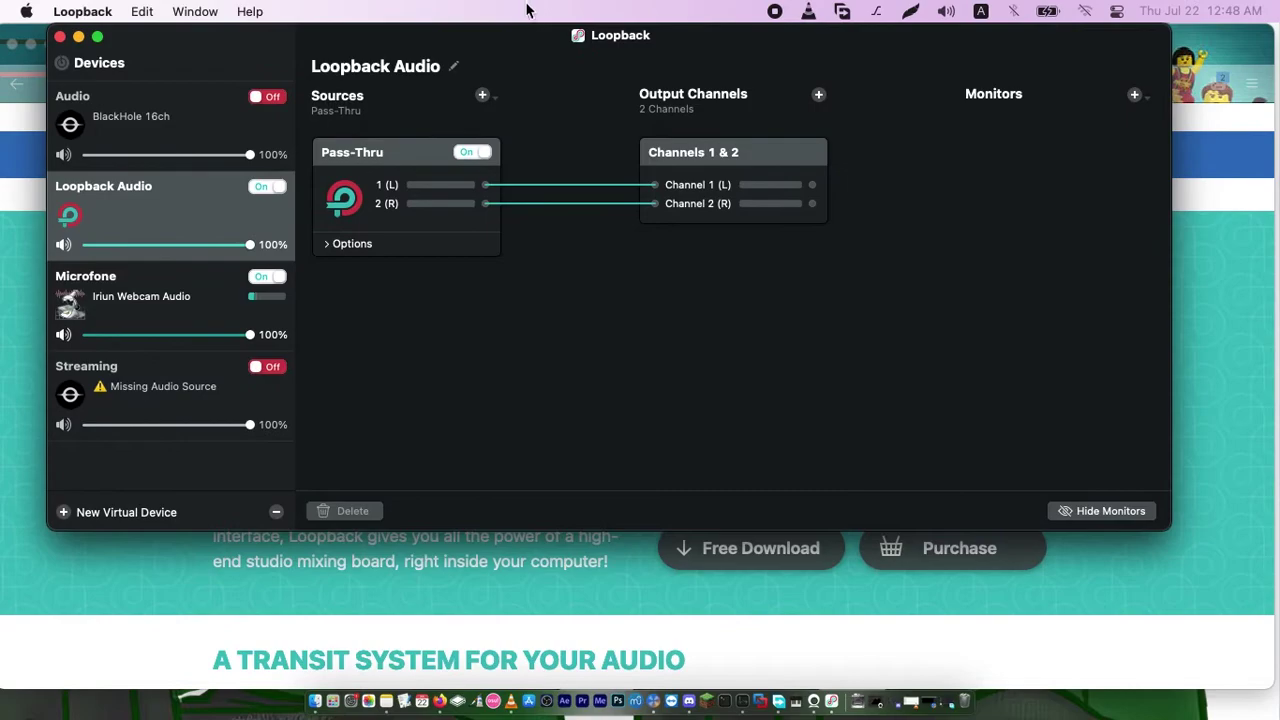
click(97, 37)
click(88, 78)
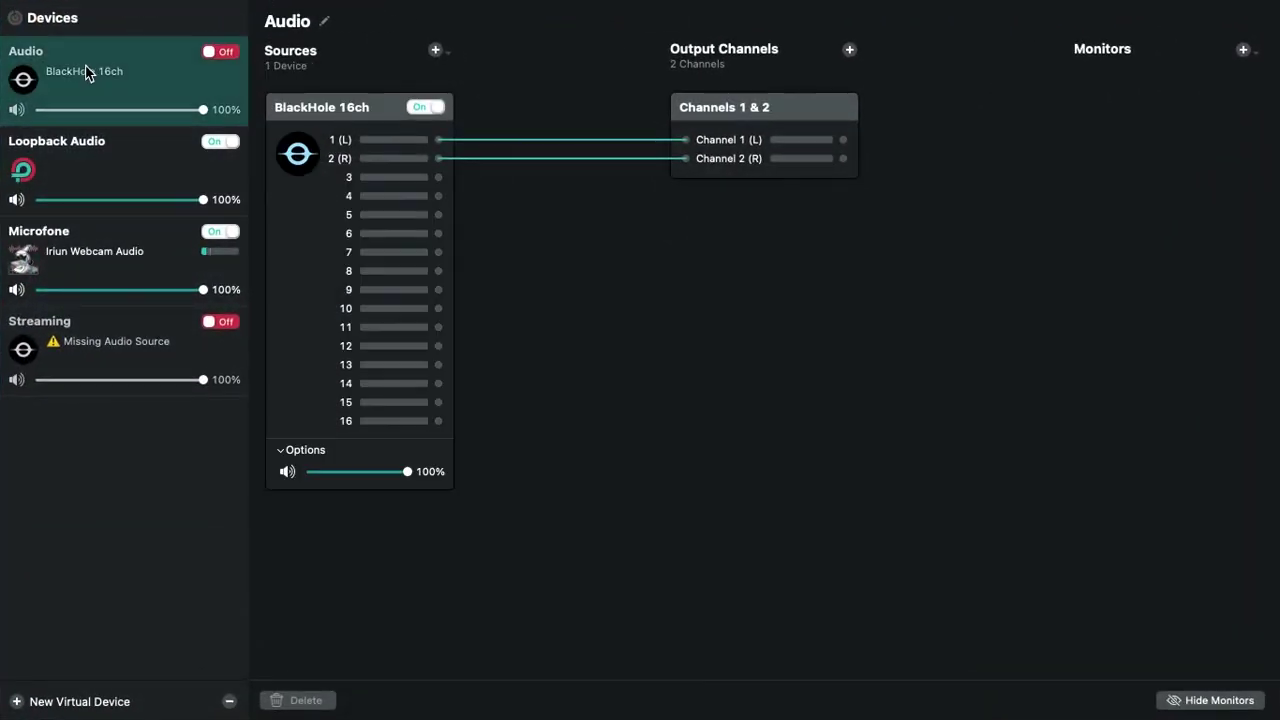
Delete the Pass-Thru source from the Loopback Audio device
click(89, 168)
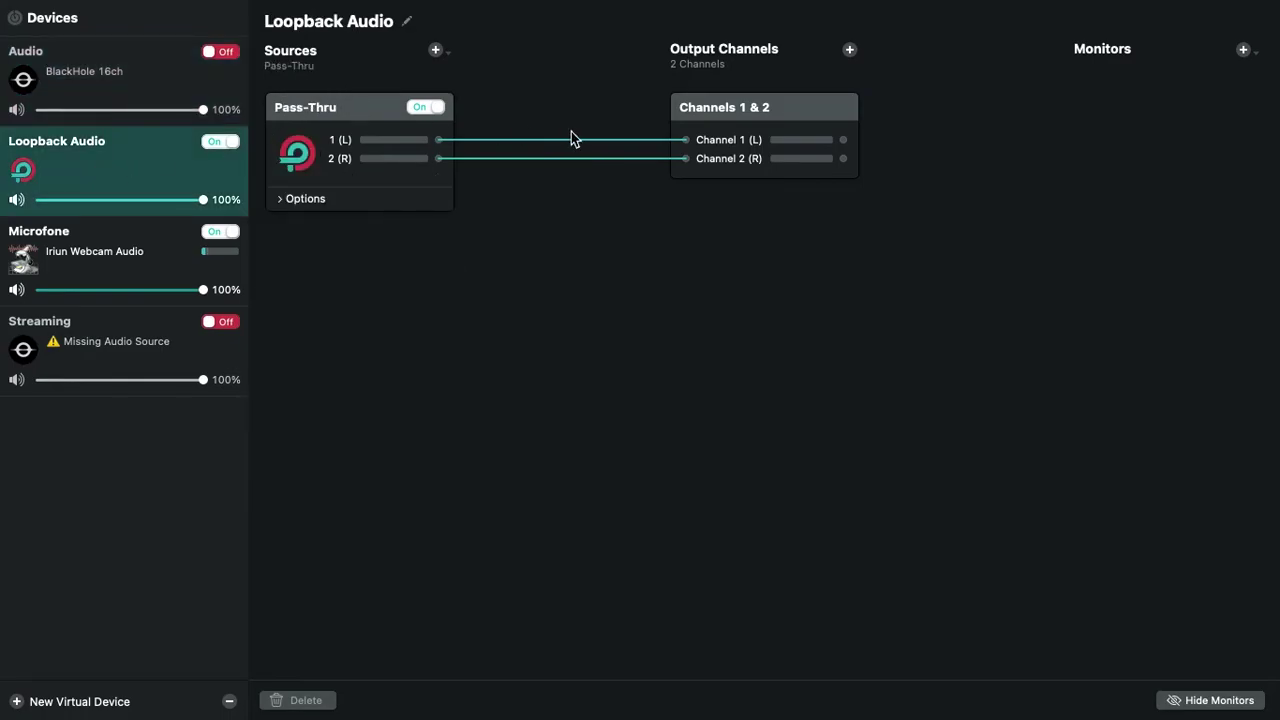
click(358, 109)
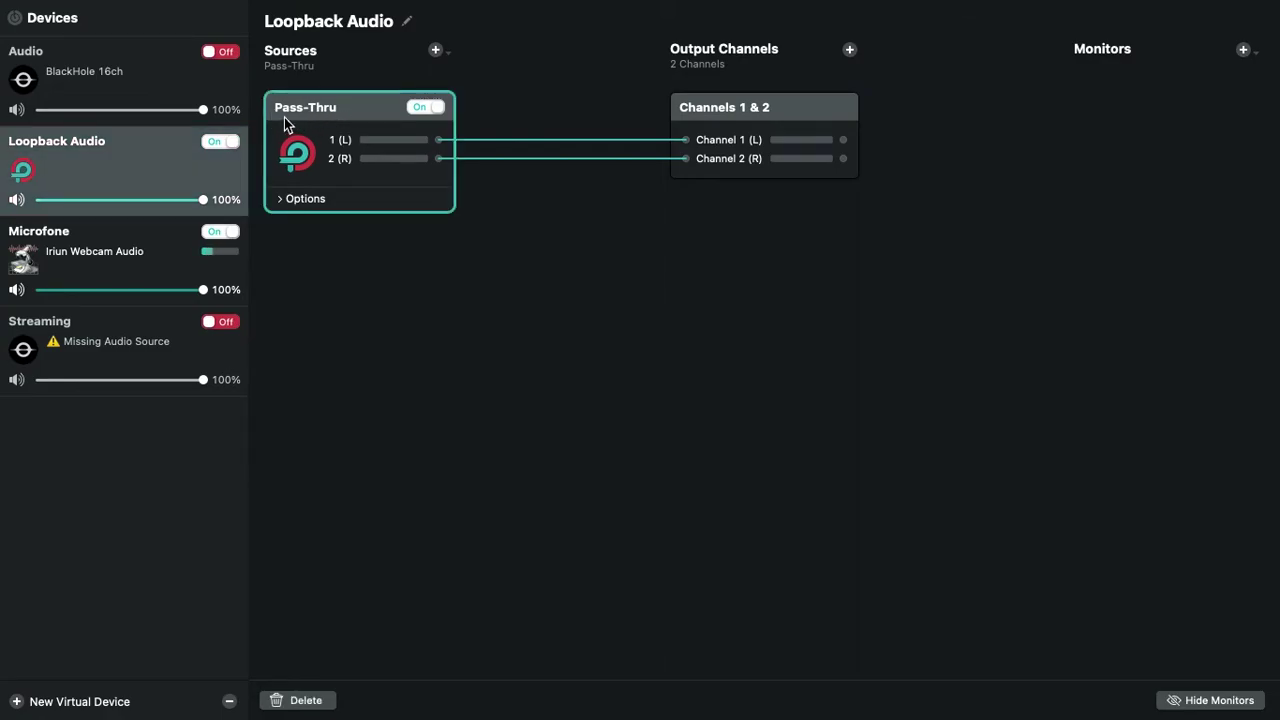
click(305, 702)
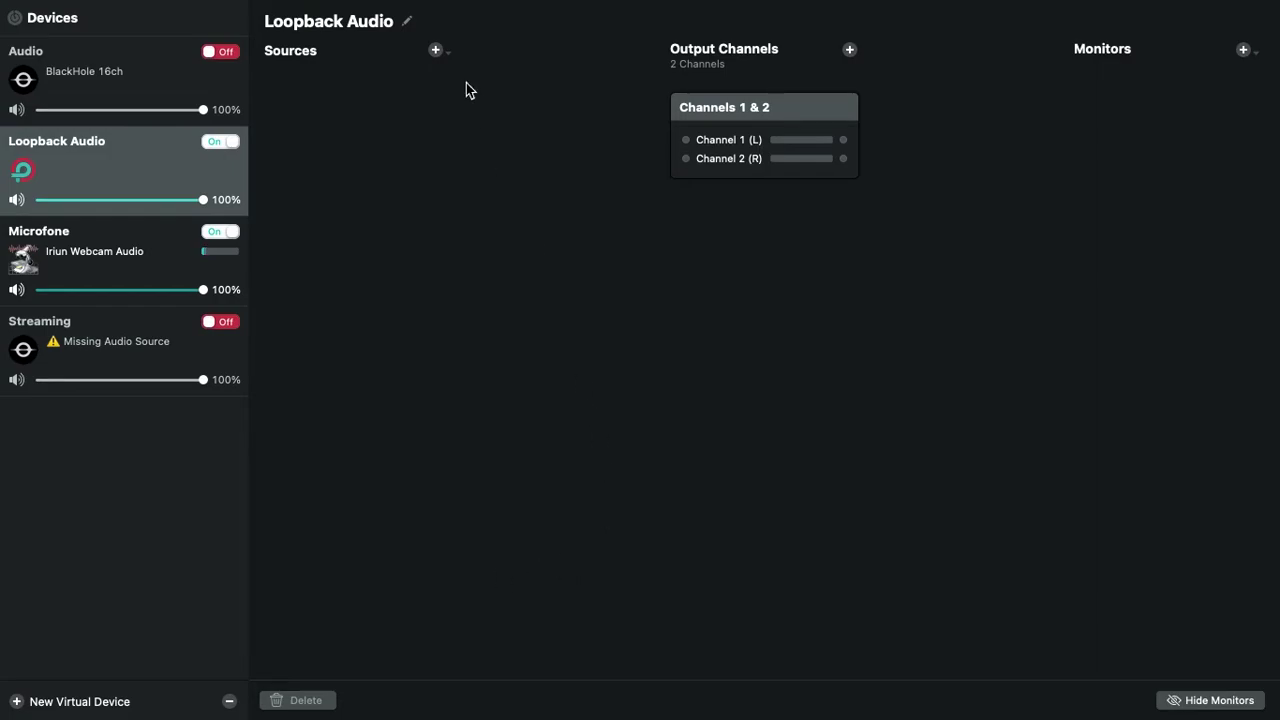
click(437, 52)
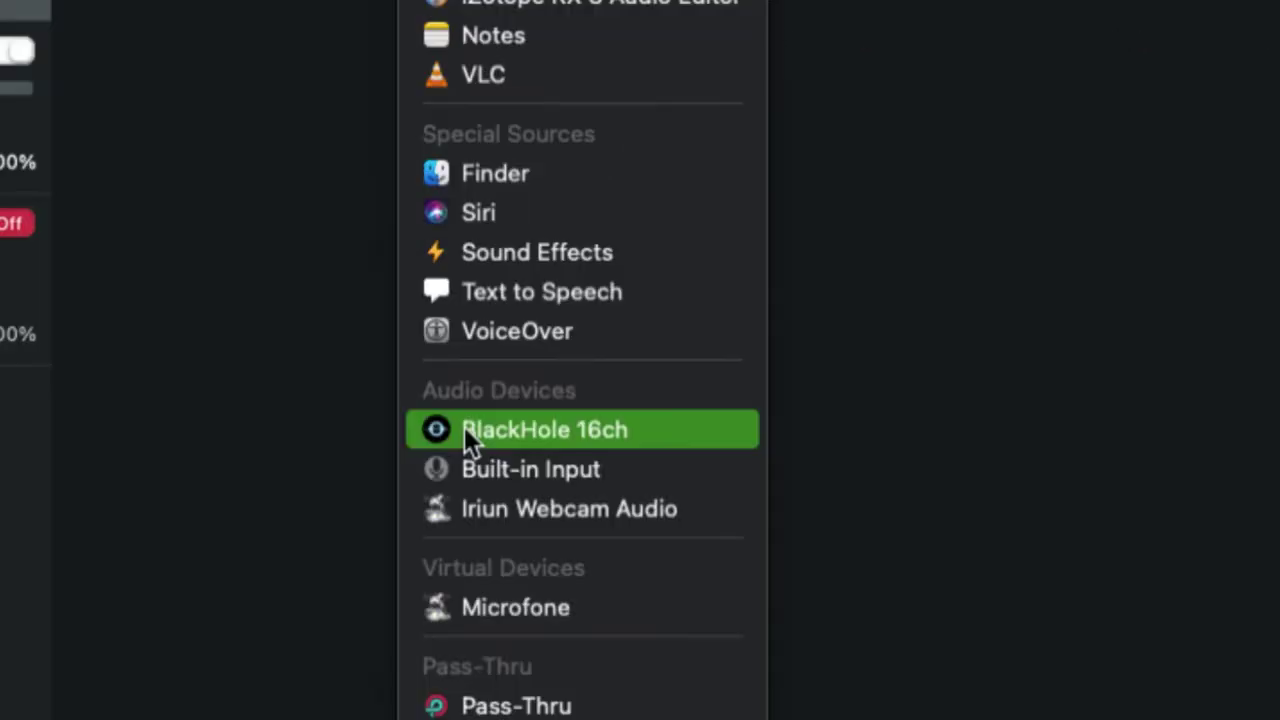
Add BlackHole 16ch as the Loopback Audio source and compare it with the Audio device's routing
click(464, 429)
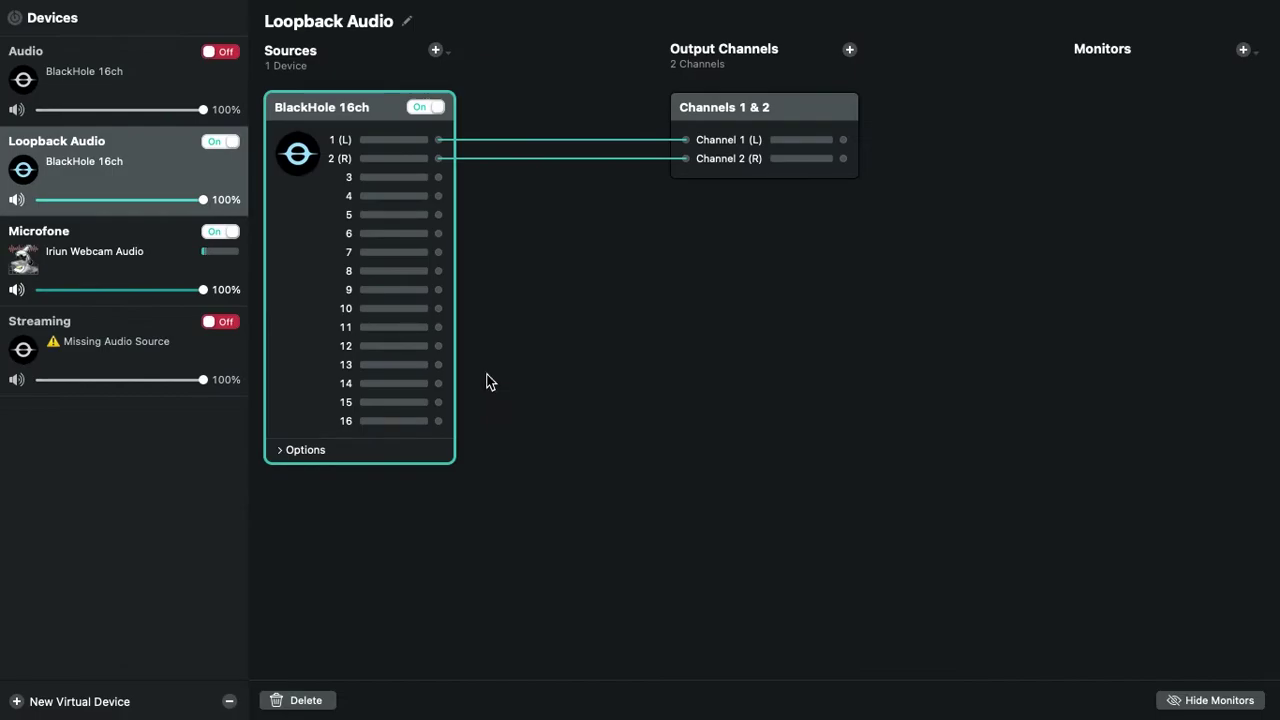
click(436, 50)
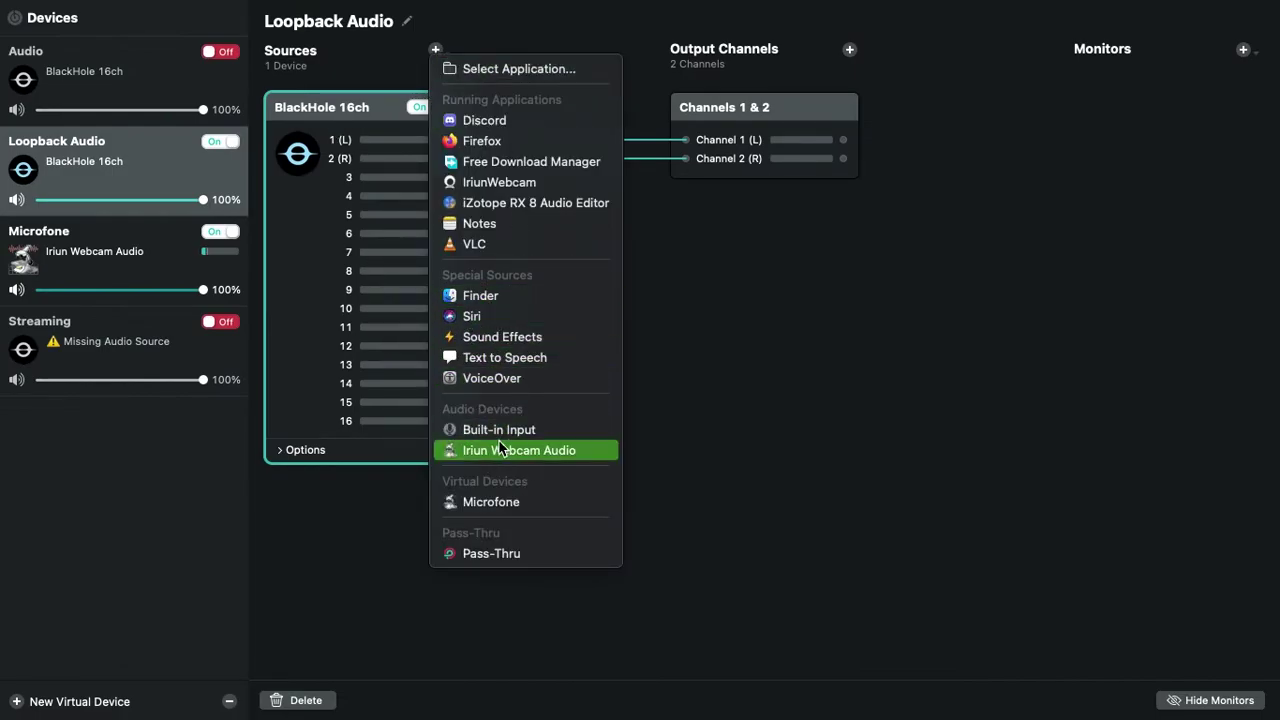
click(335, 122)
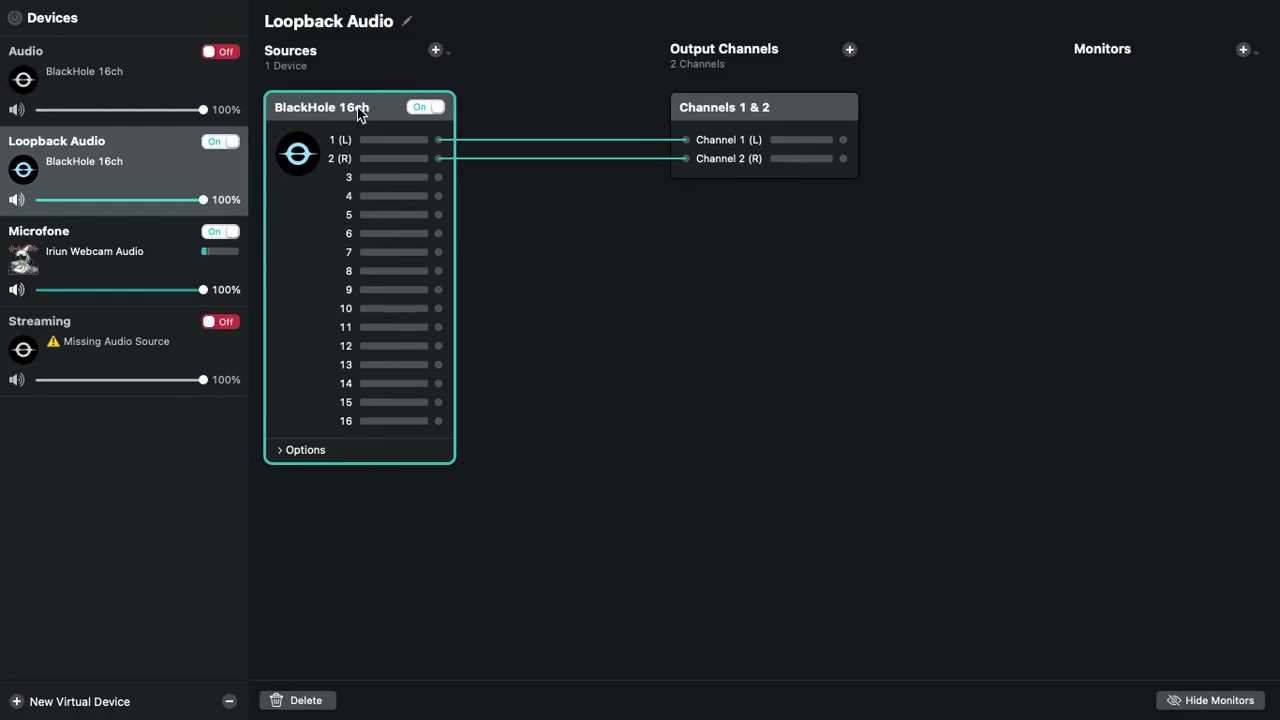
click(181, 160)
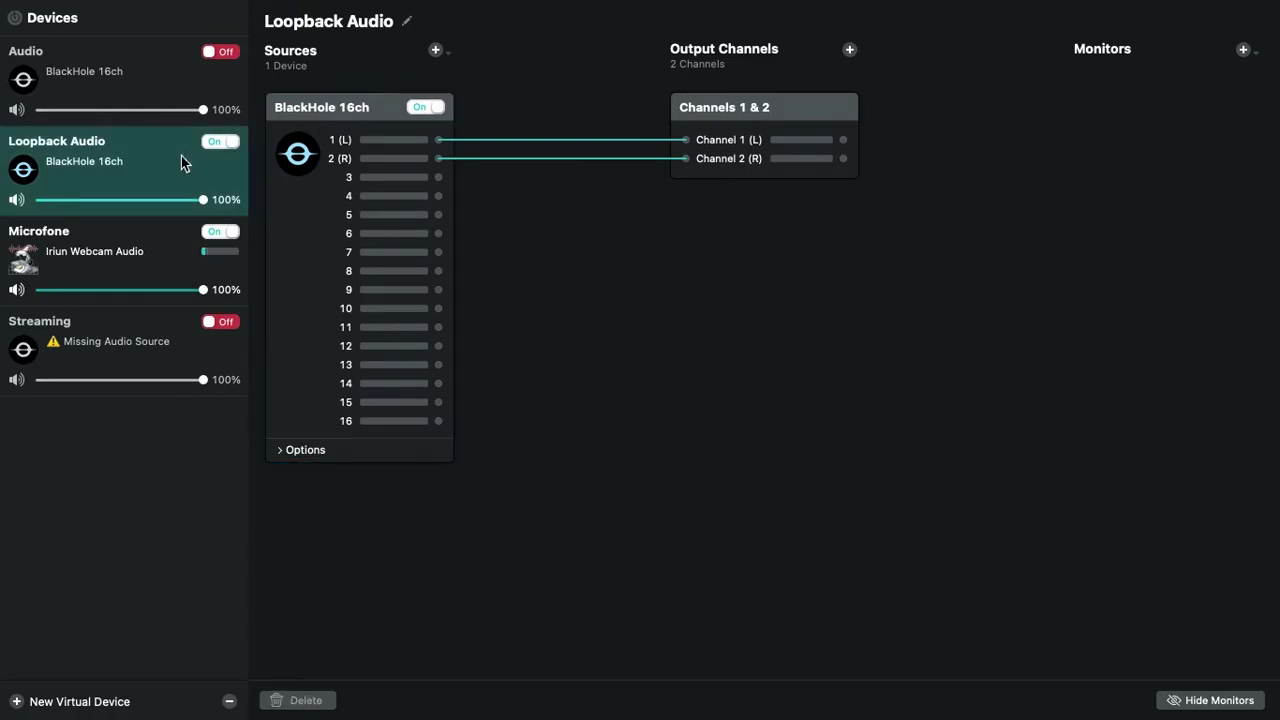
click(113, 77)
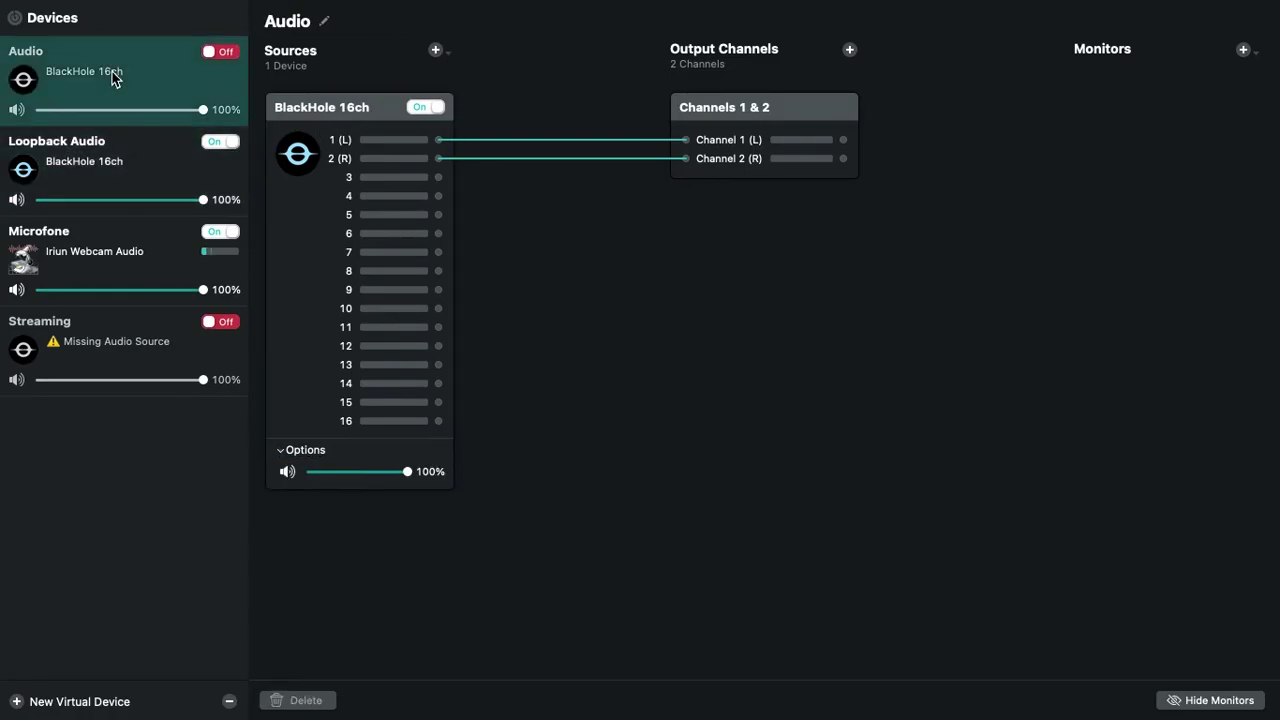
click(155, 133)
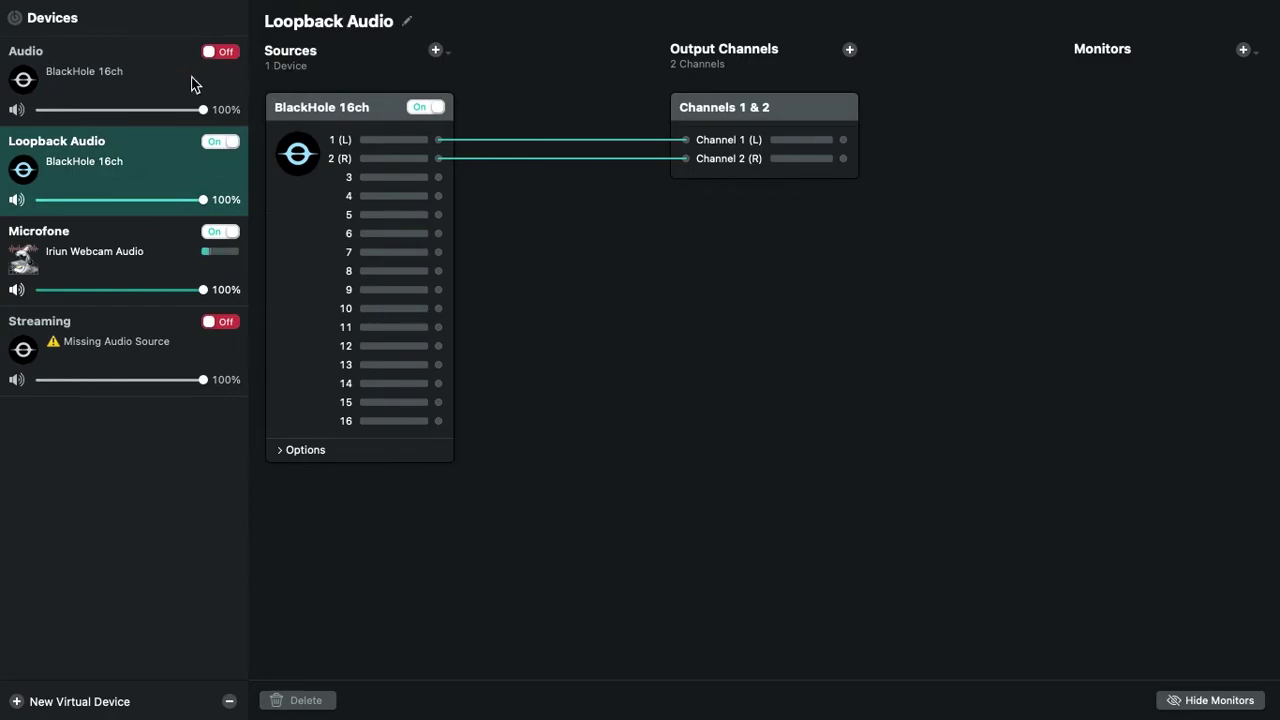
click(80, 86)
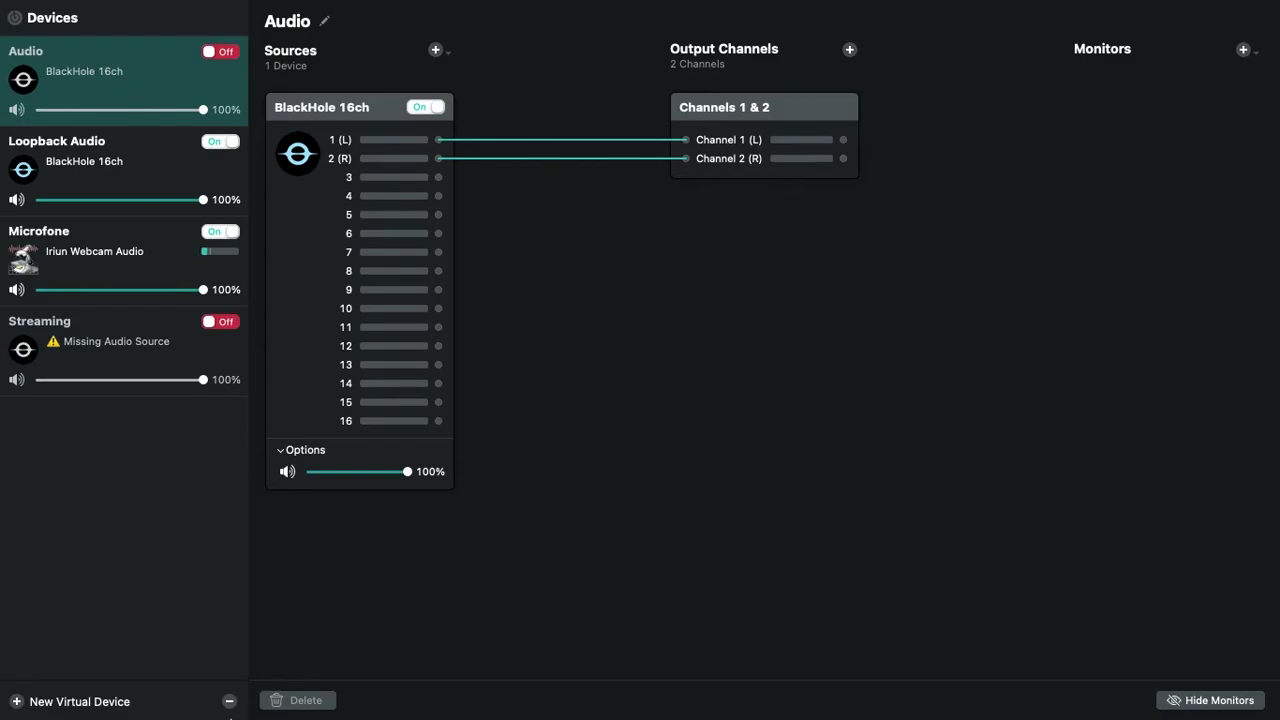
Delete the old Audio device and select Streaming's missing Audio source
click(229, 701)
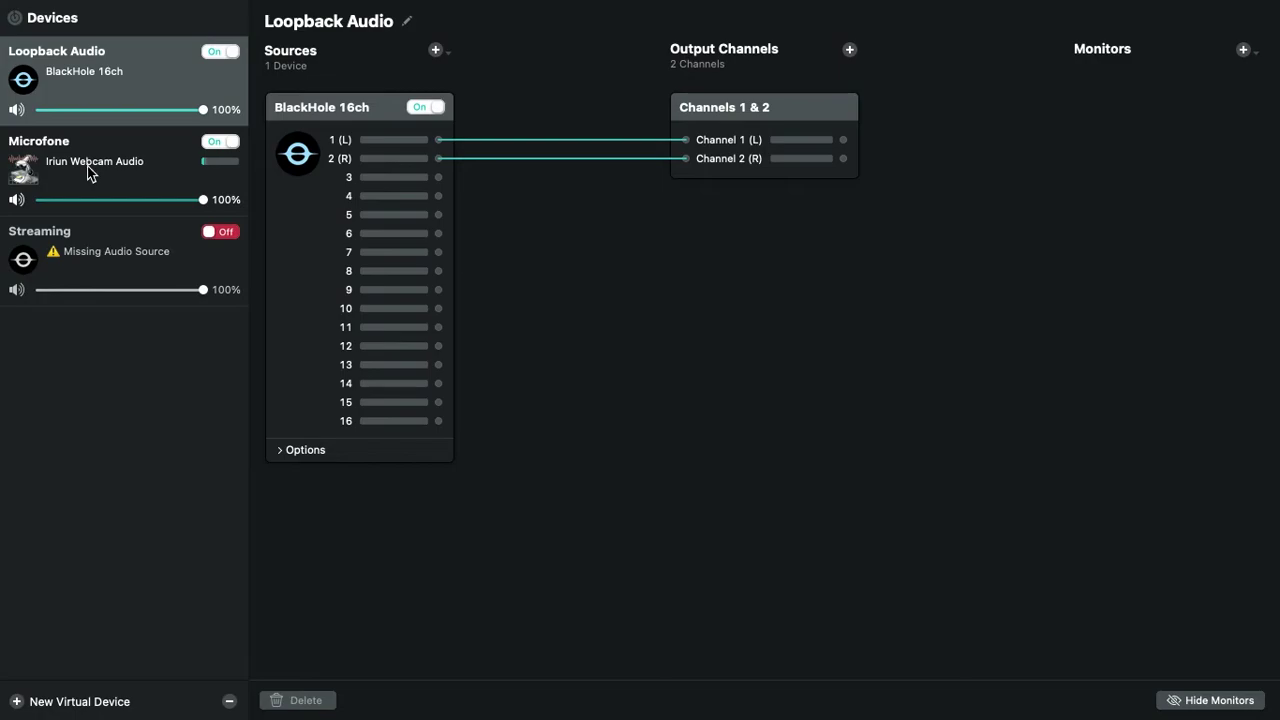
click(114, 266)
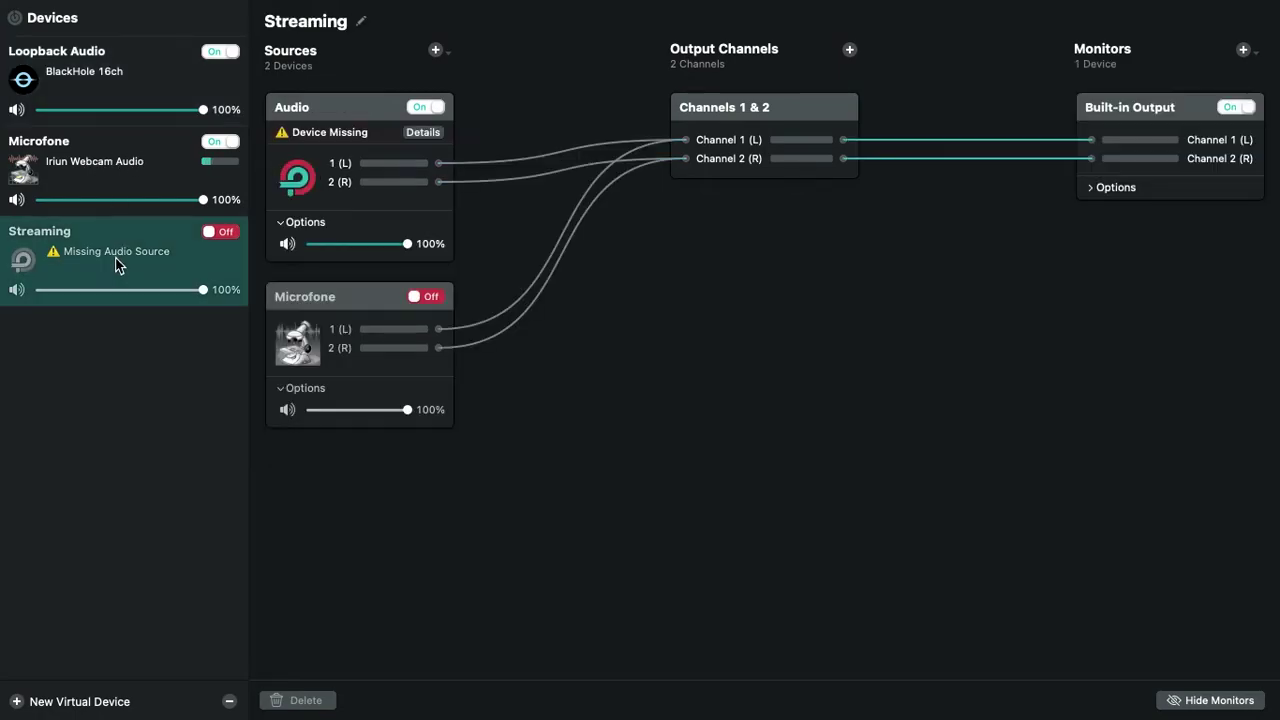
click(413, 139)
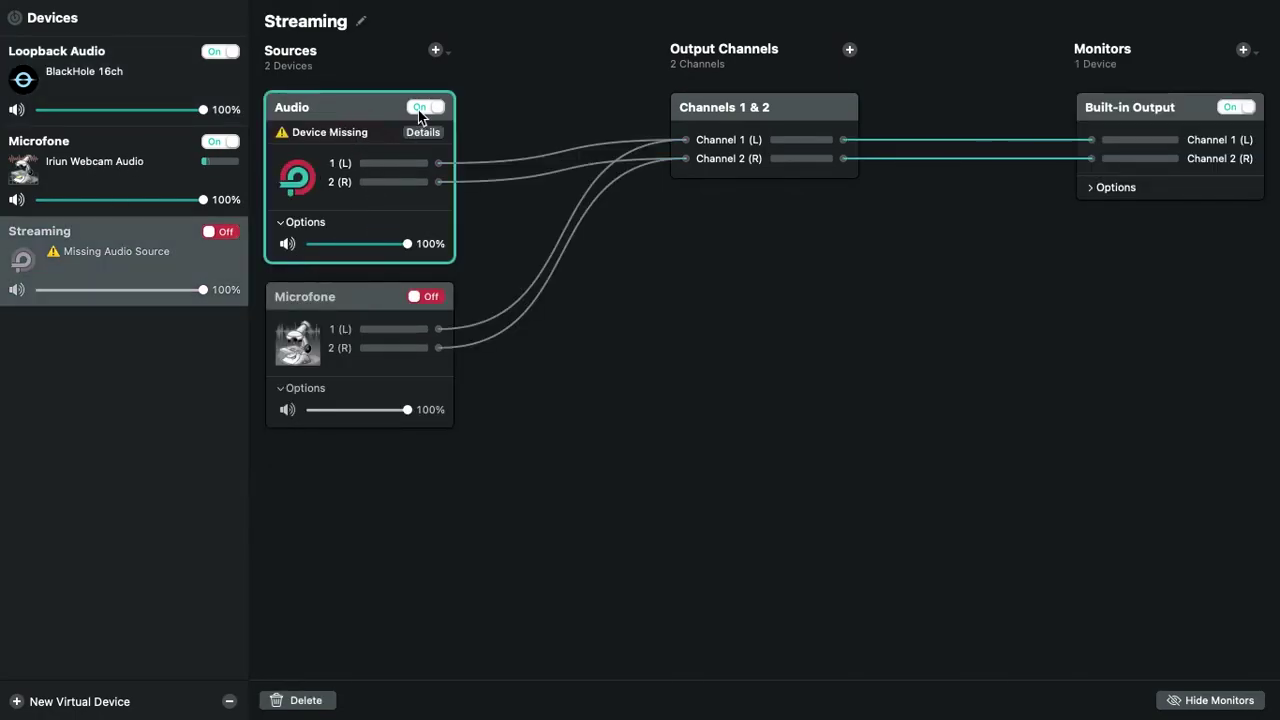
Rename the Loopback Audio device to 'Audio'
click(134, 66)
click(404, 21)
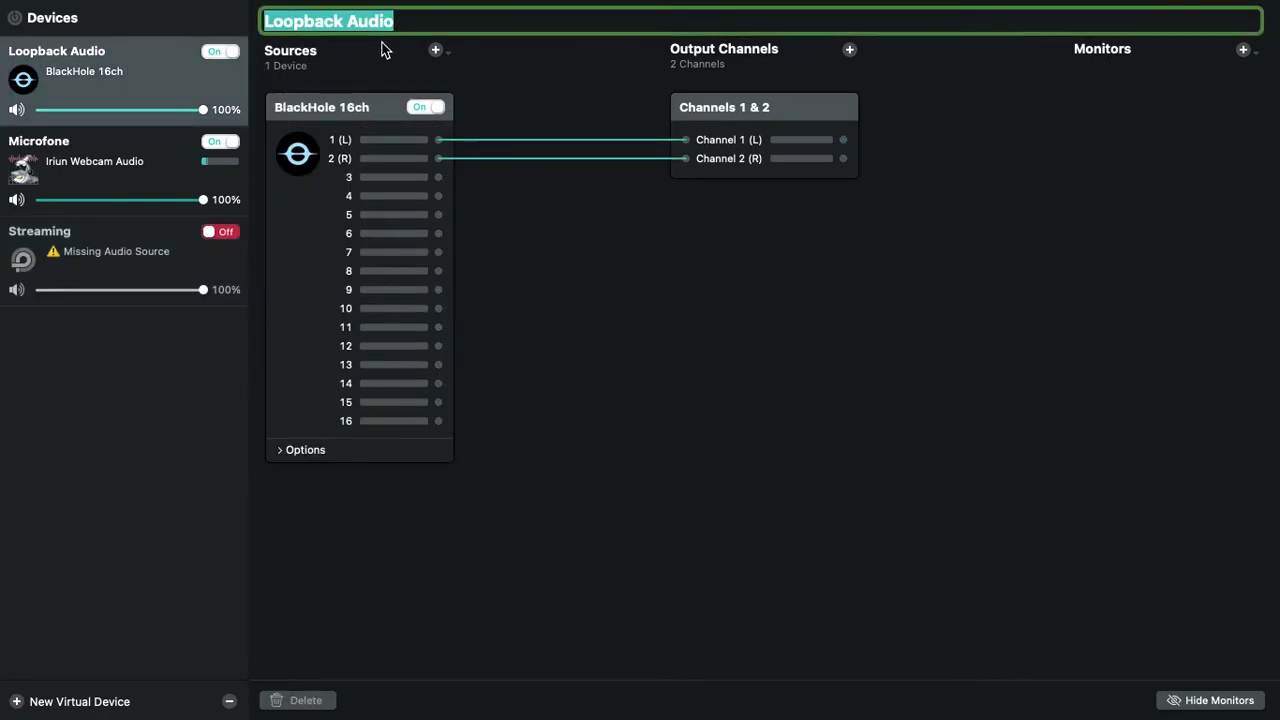
text(Audio)
key(Return)
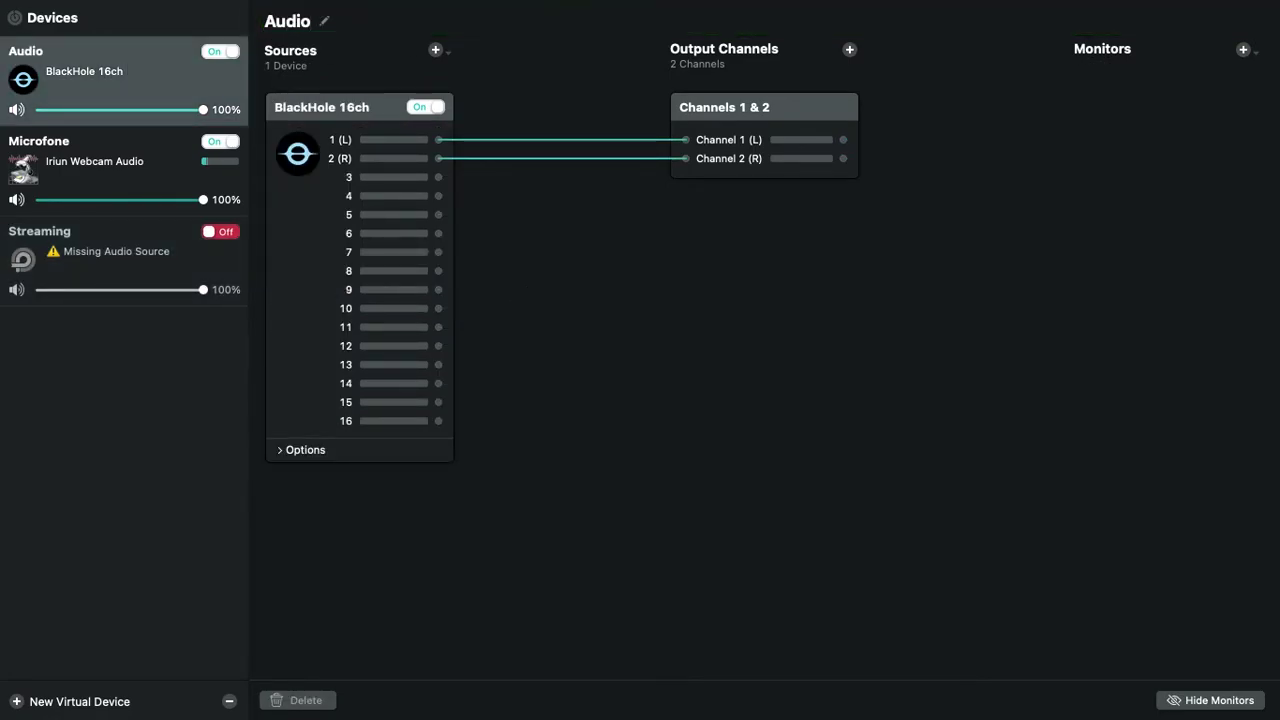
Remove the missing Audio source from the Streaming device, then view the Microfone device
click(107, 245)
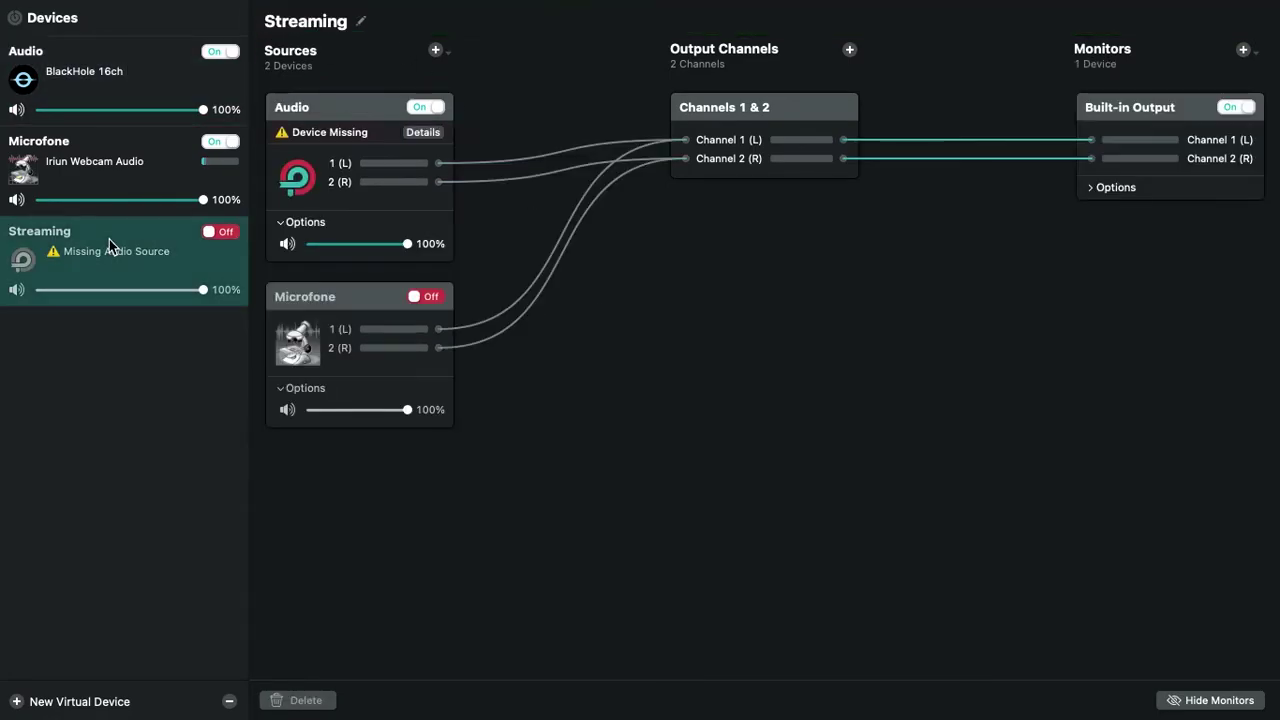
click(335, 110)
click(322, 700)
click(435, 50)
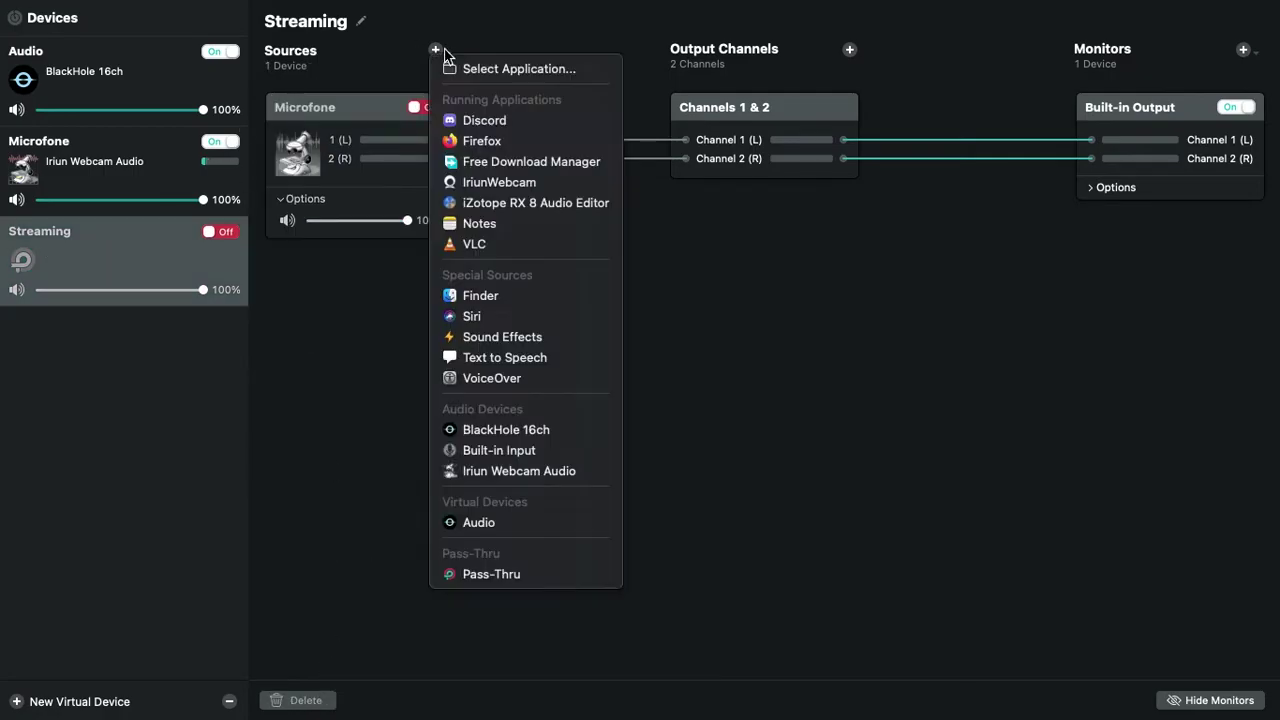
click(391, 289)
click(107, 158)
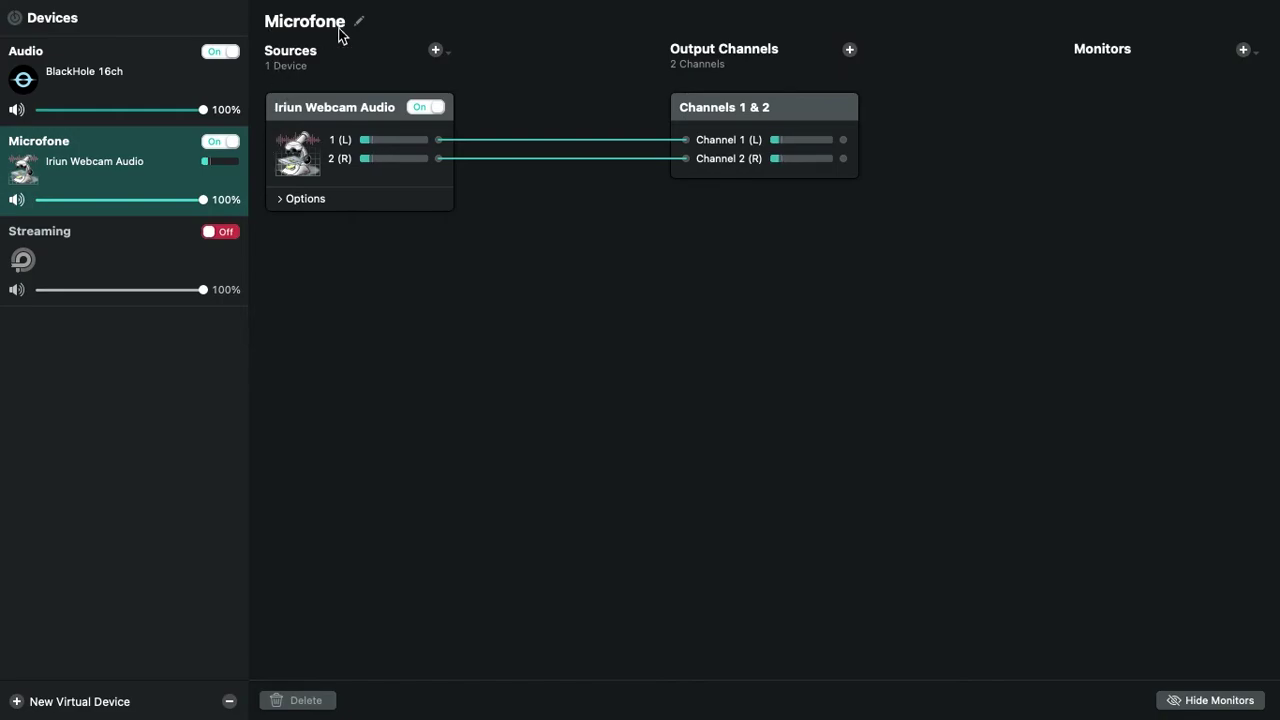
click(436, 50)
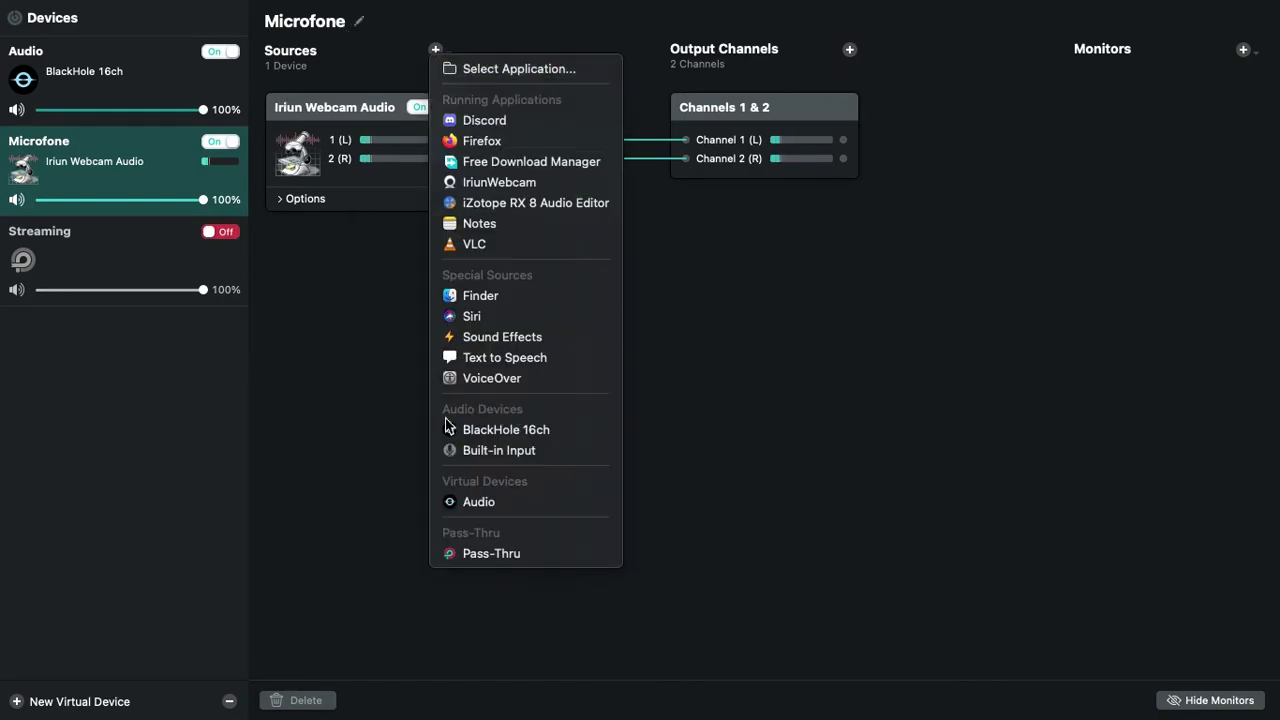
Dismiss Microfone's source list without adding anything and return to the Streaming device
click(498, 450)
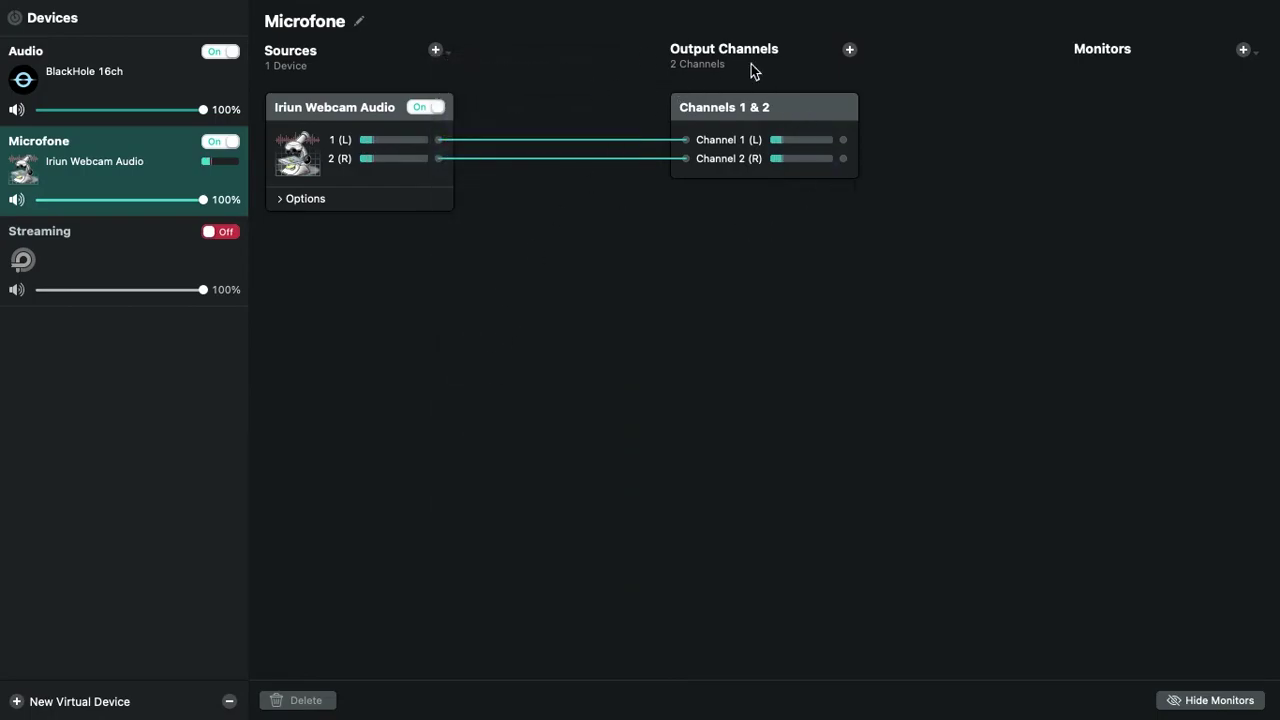
click(747, 359)
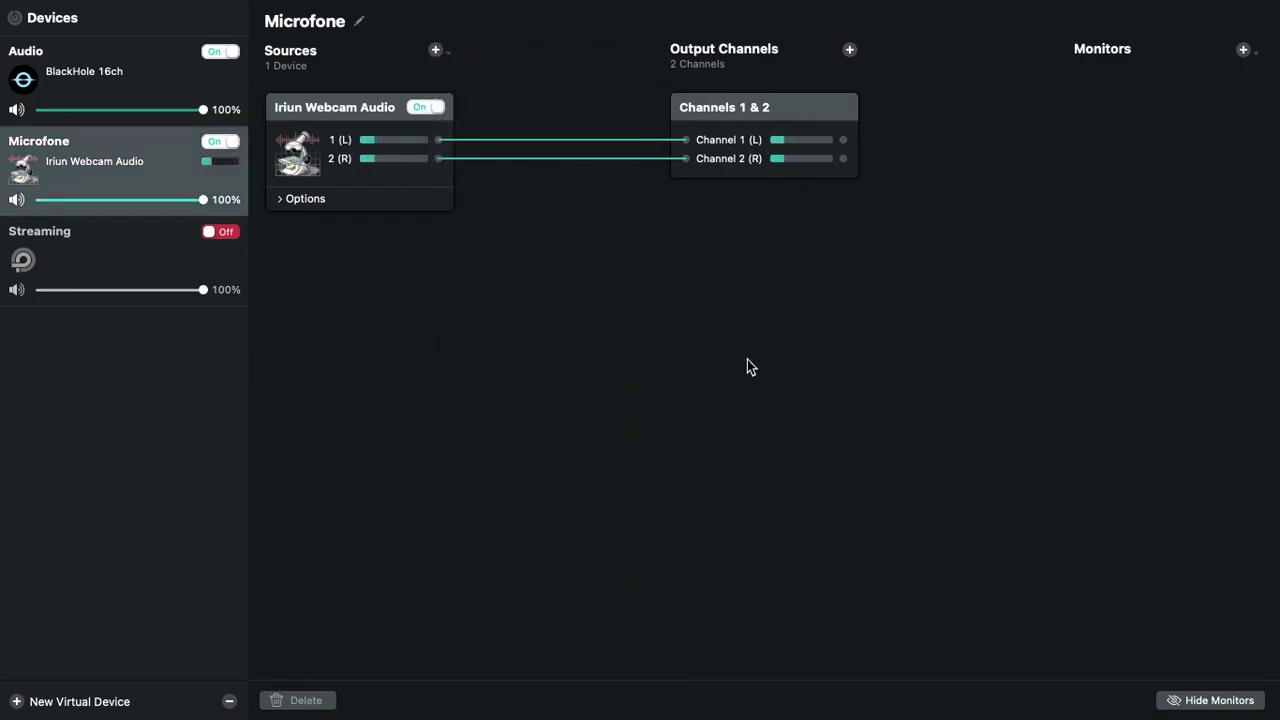
click(172, 257)
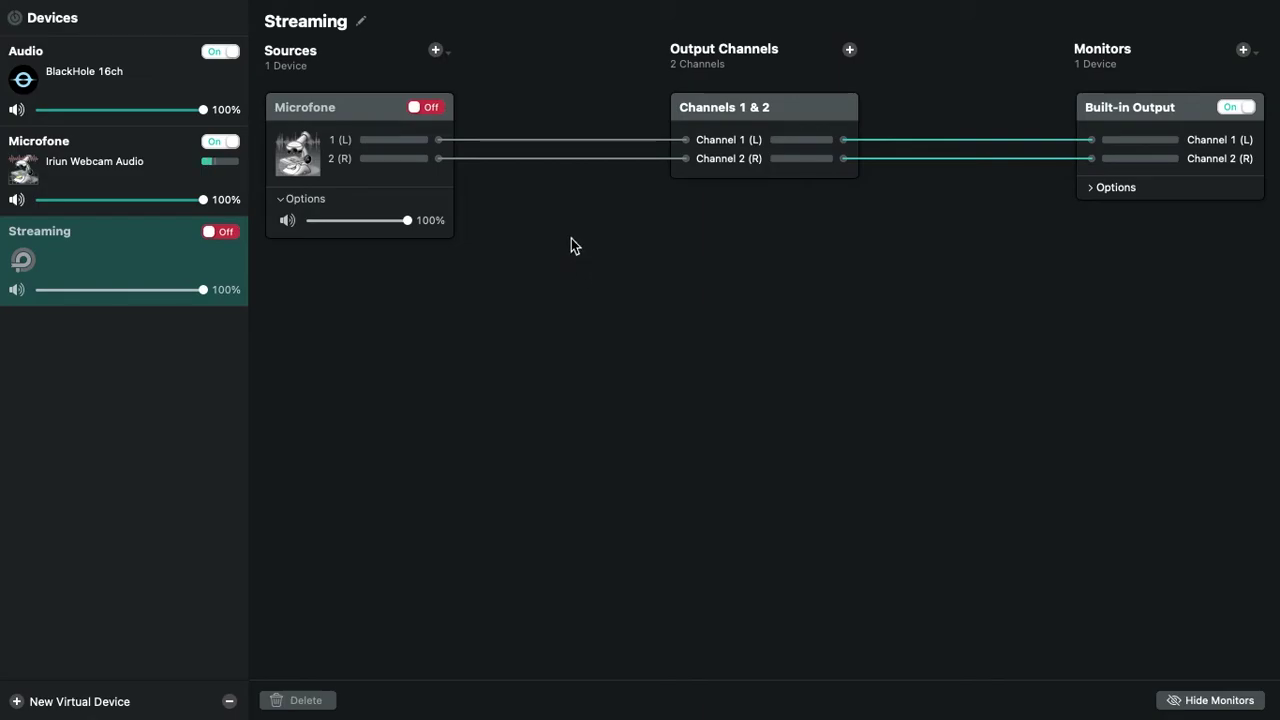
Create a throwaway Loopback Audio device, remove its Pass-Thru source, then delete the device
click(438, 51)
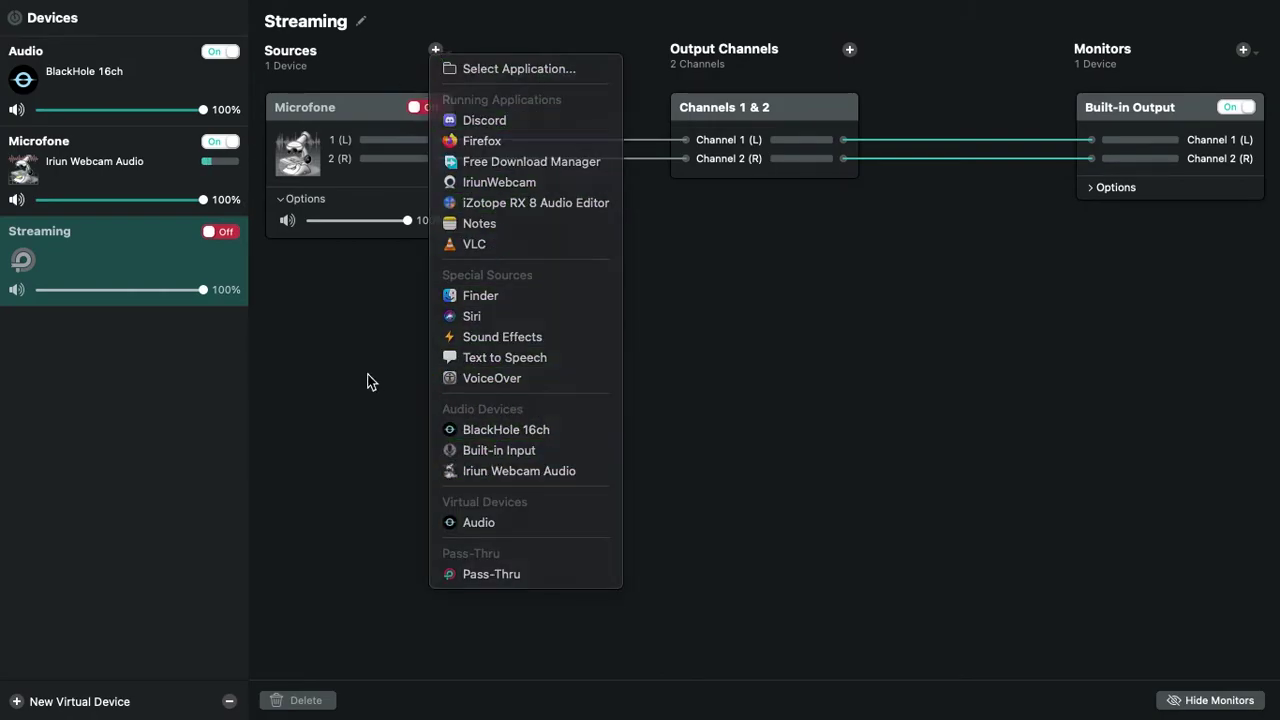
click(366, 380)
click(380, 222)
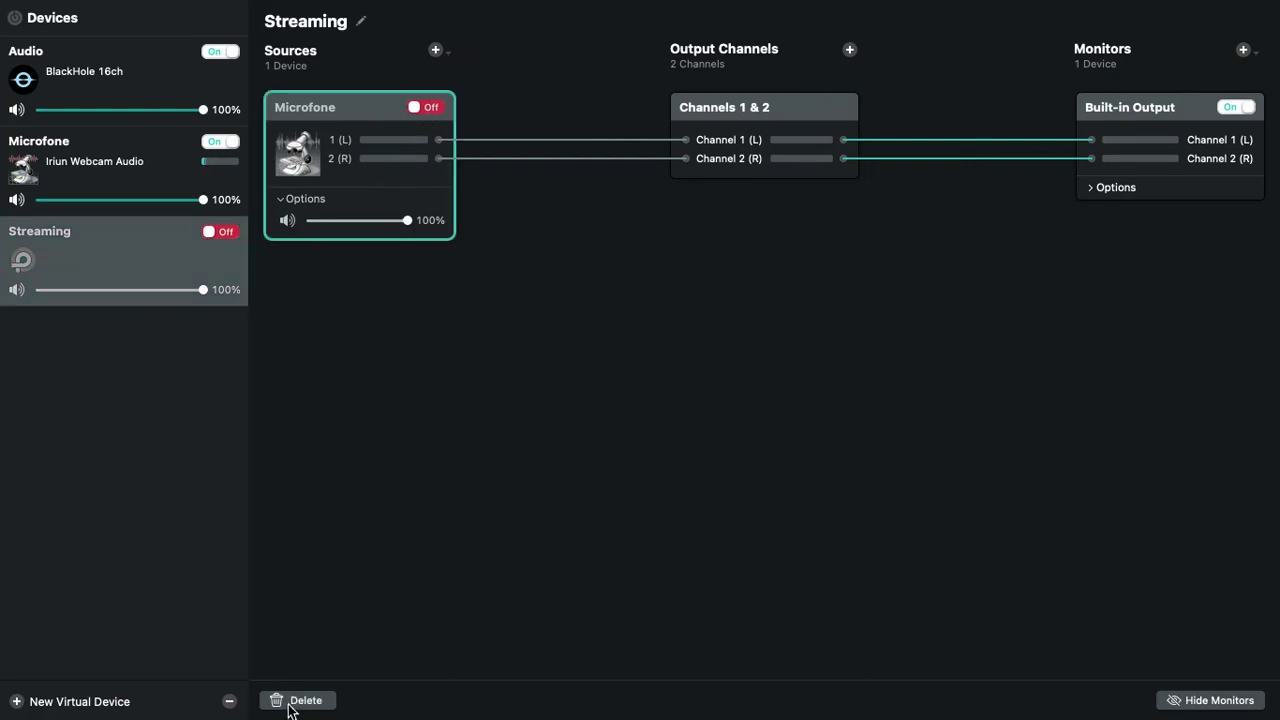
key(super+n)
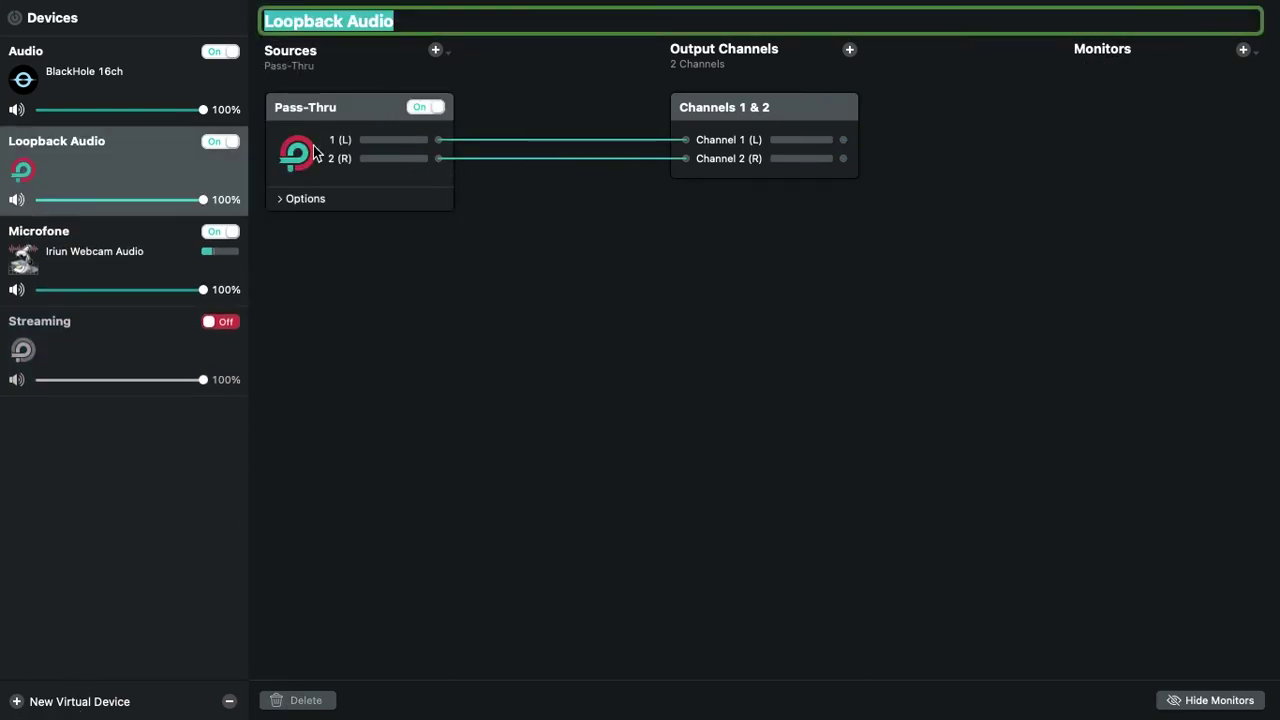
click(337, 133)
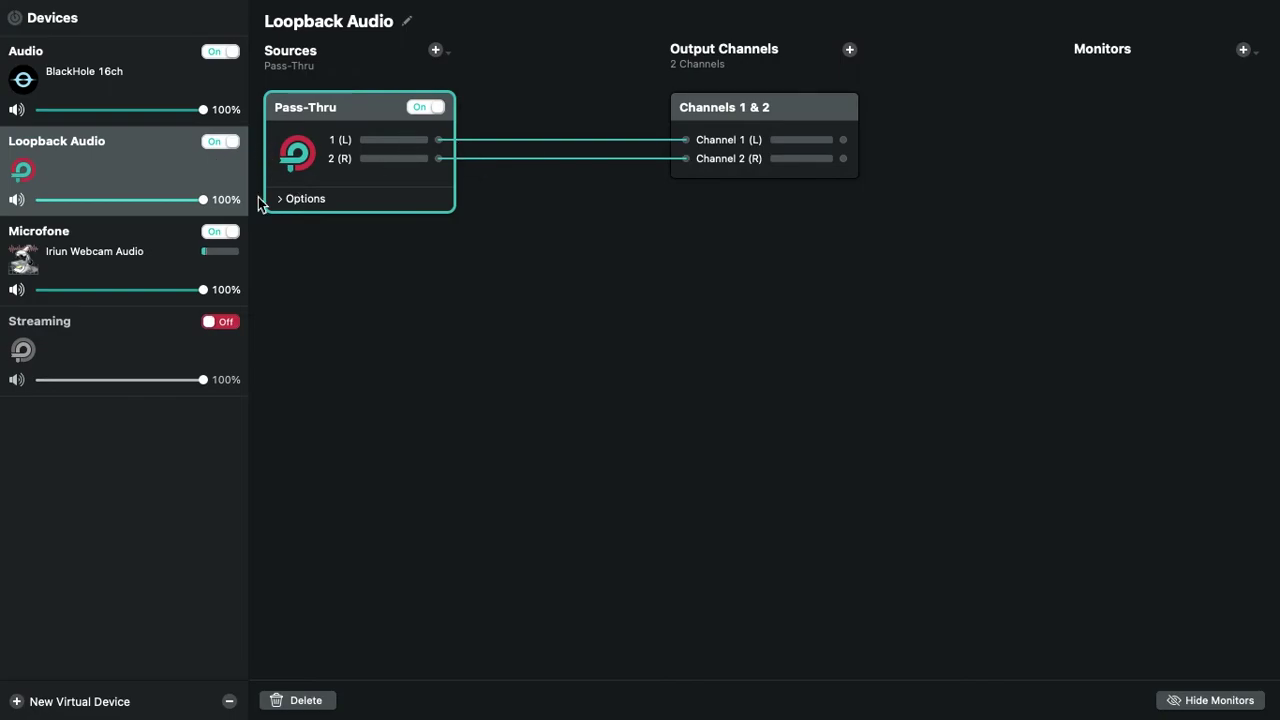
click(300, 700)
click(121, 149)
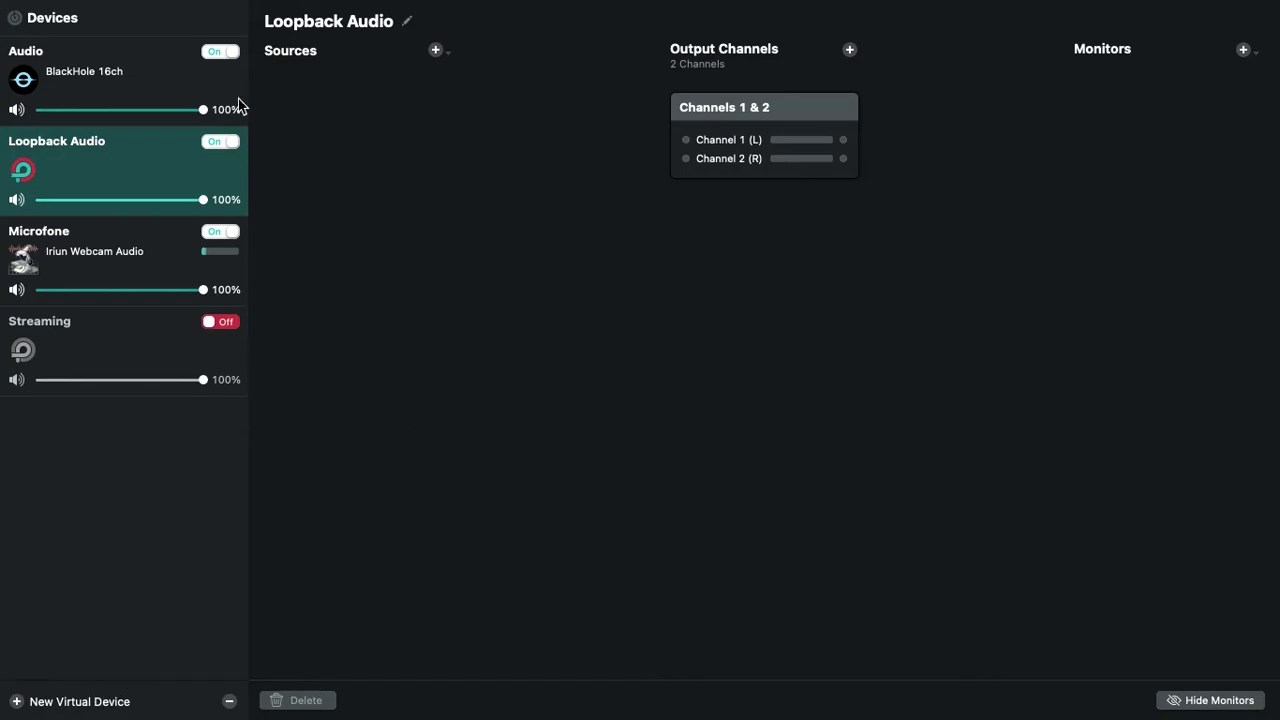
key(BackSpace)
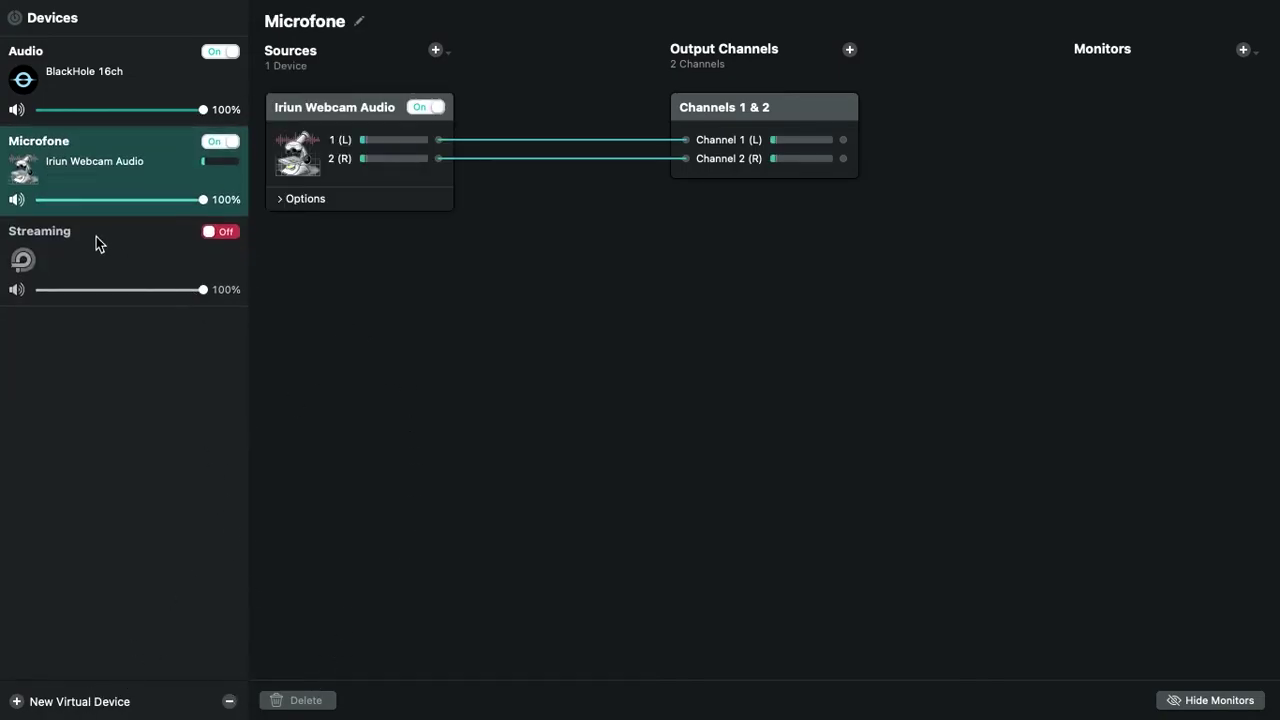
Remove the Microfone source from the Streaming device
click(94, 240)
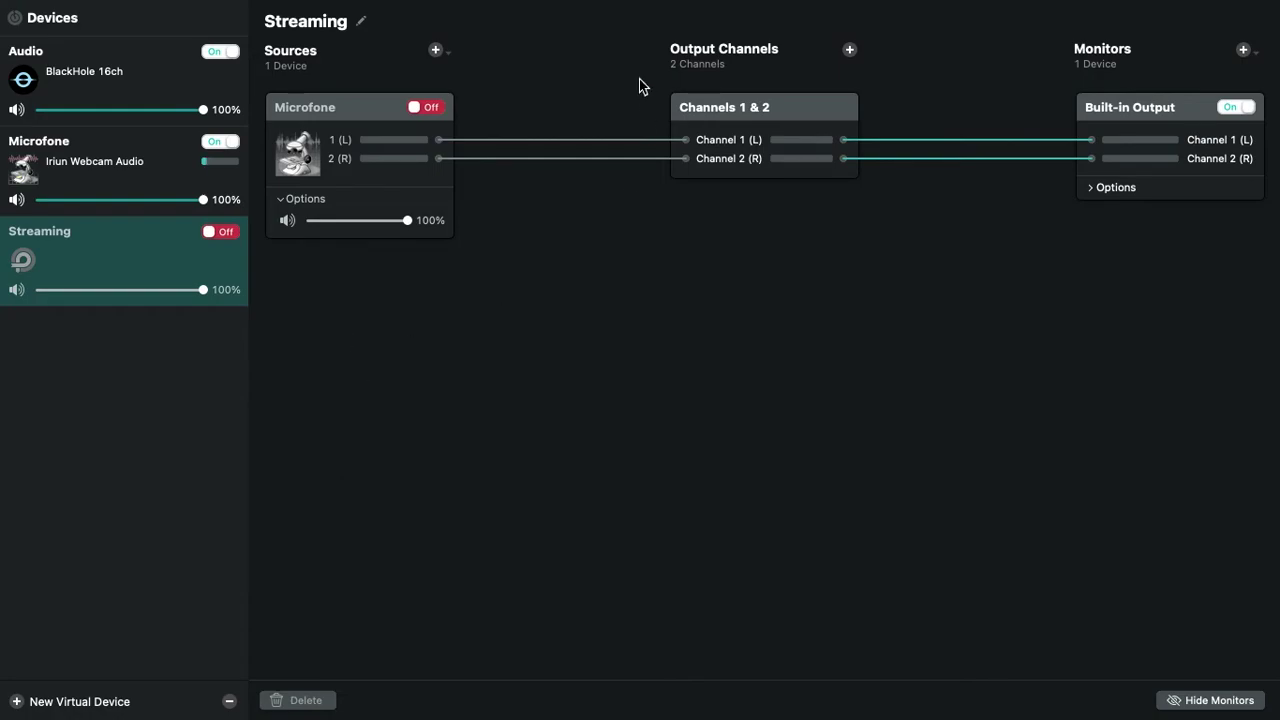
click(368, 111)
click(288, 706)
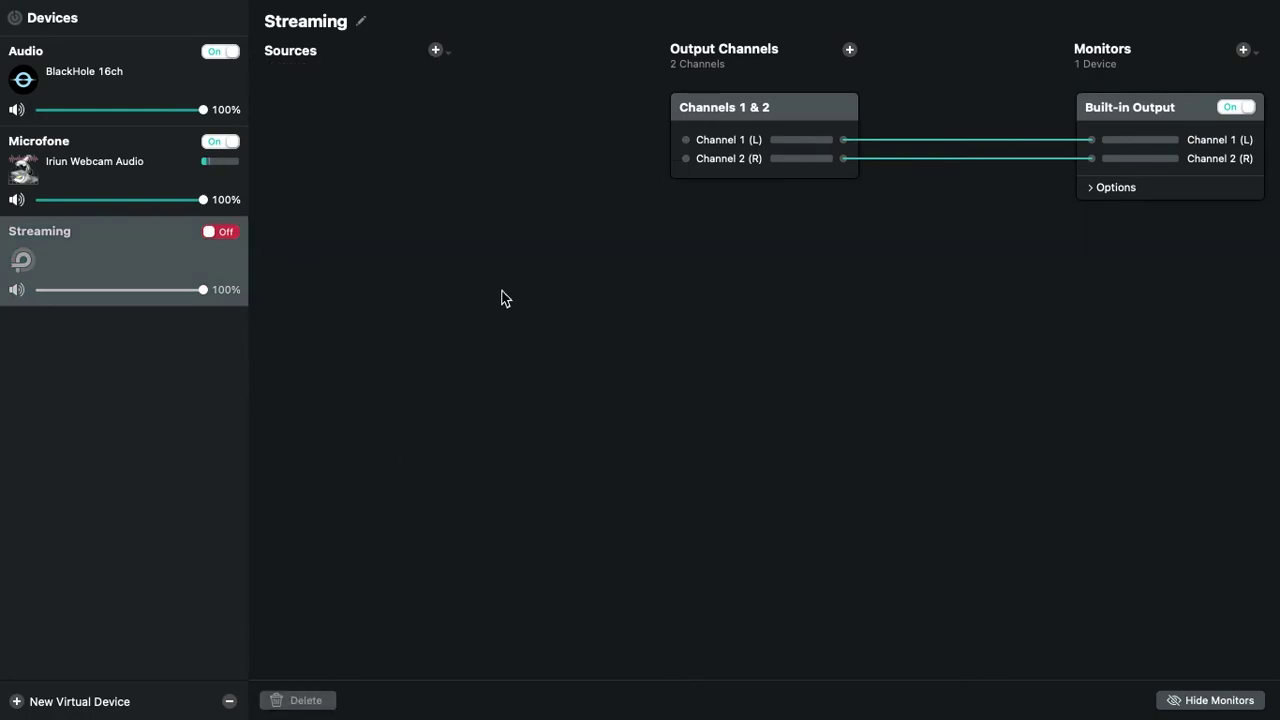
Add BlackHole 16ch and Microfone as the Streaming device's two sources
click(435, 50)
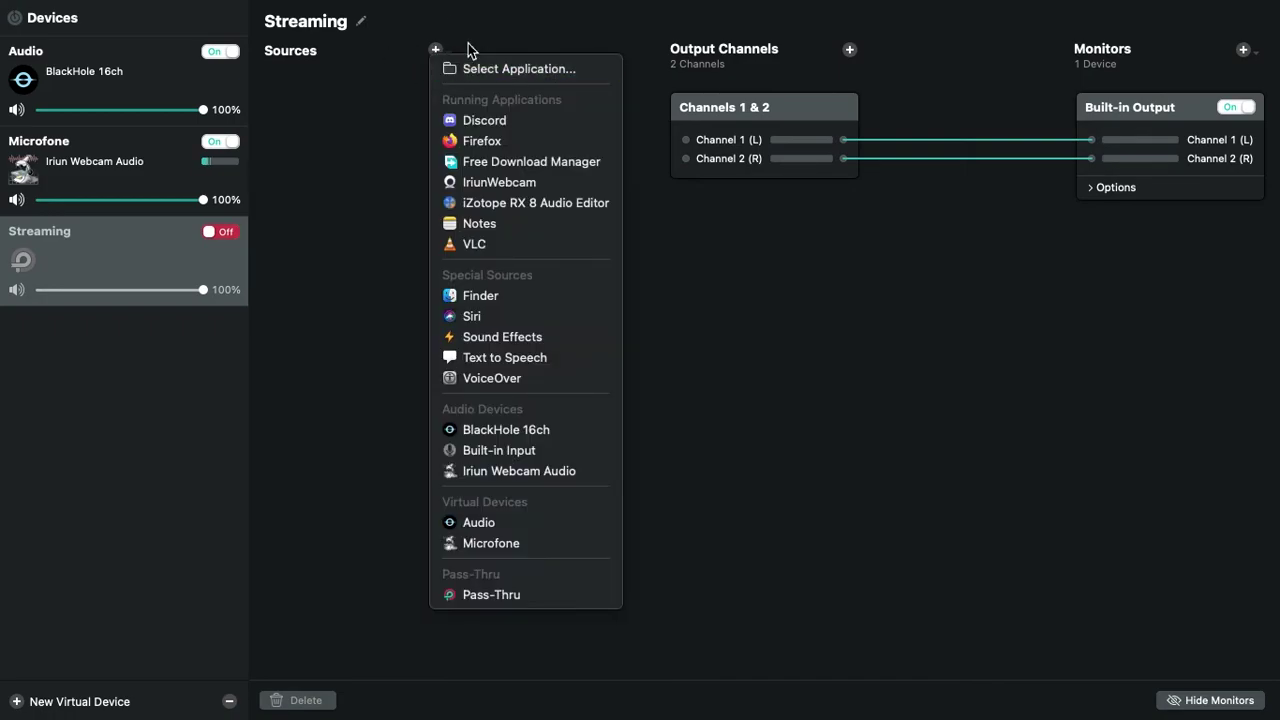
click(555, 432)
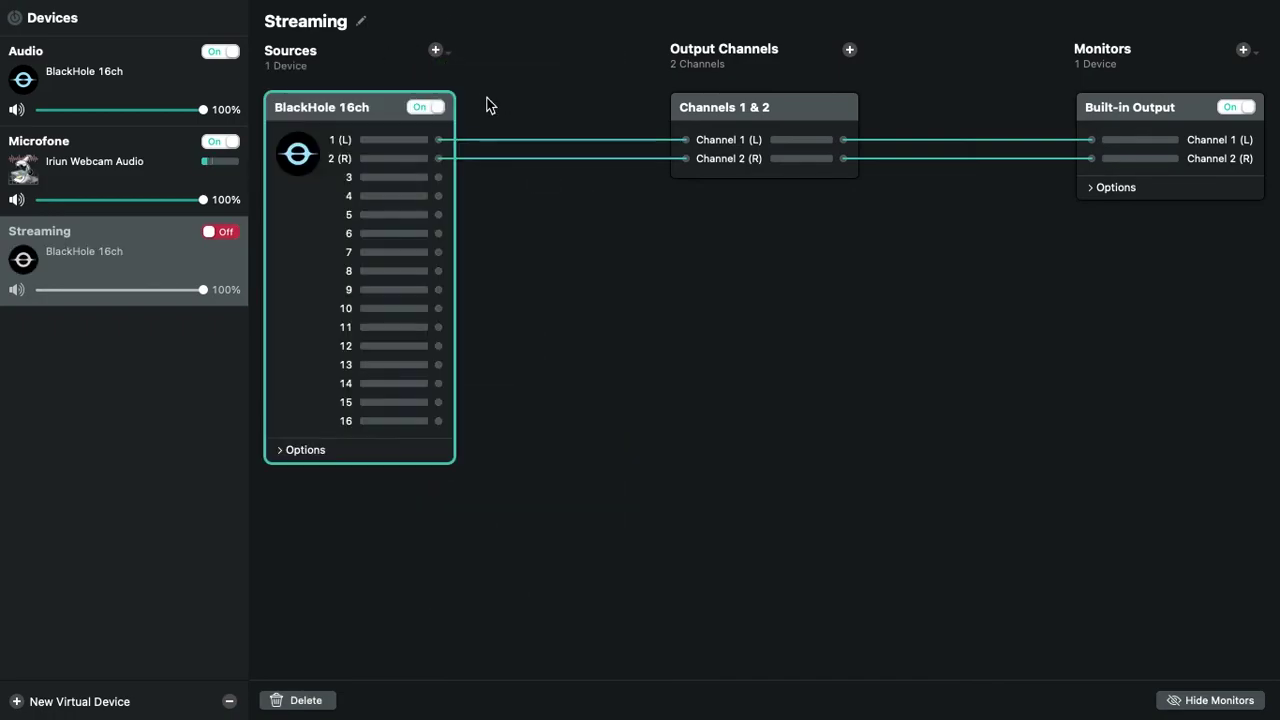
click(435, 50)
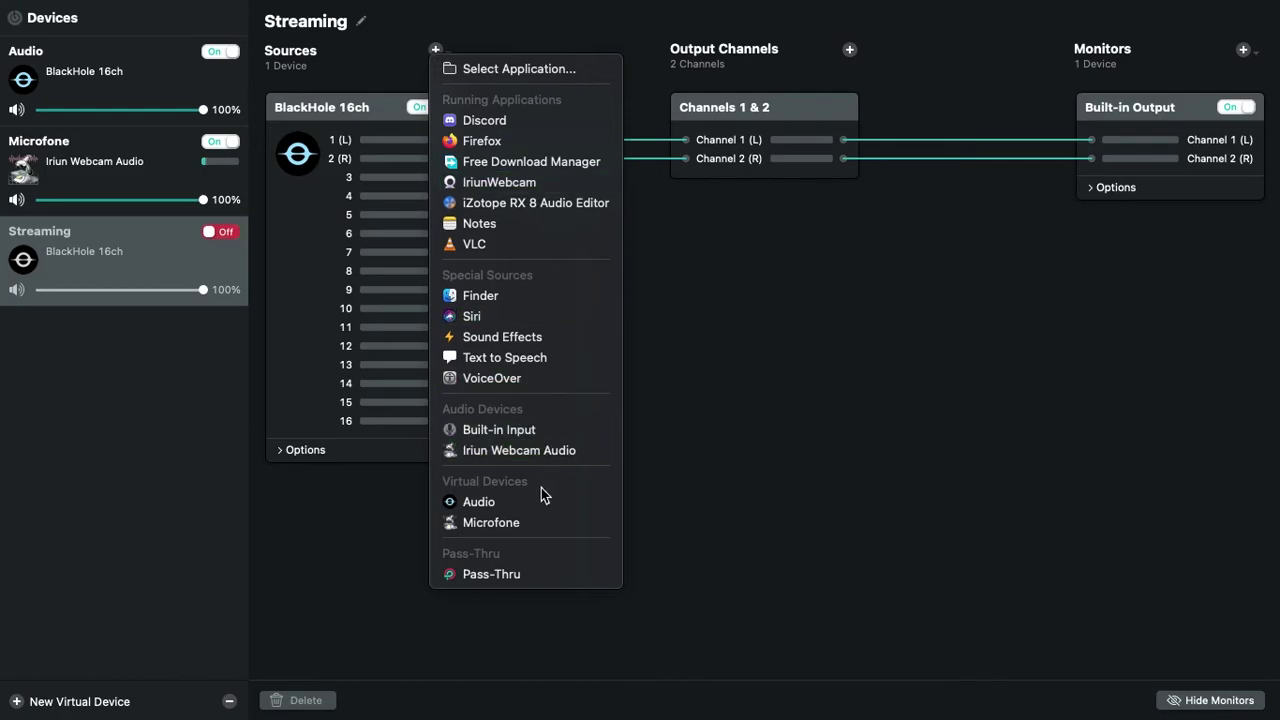
click(488, 524)
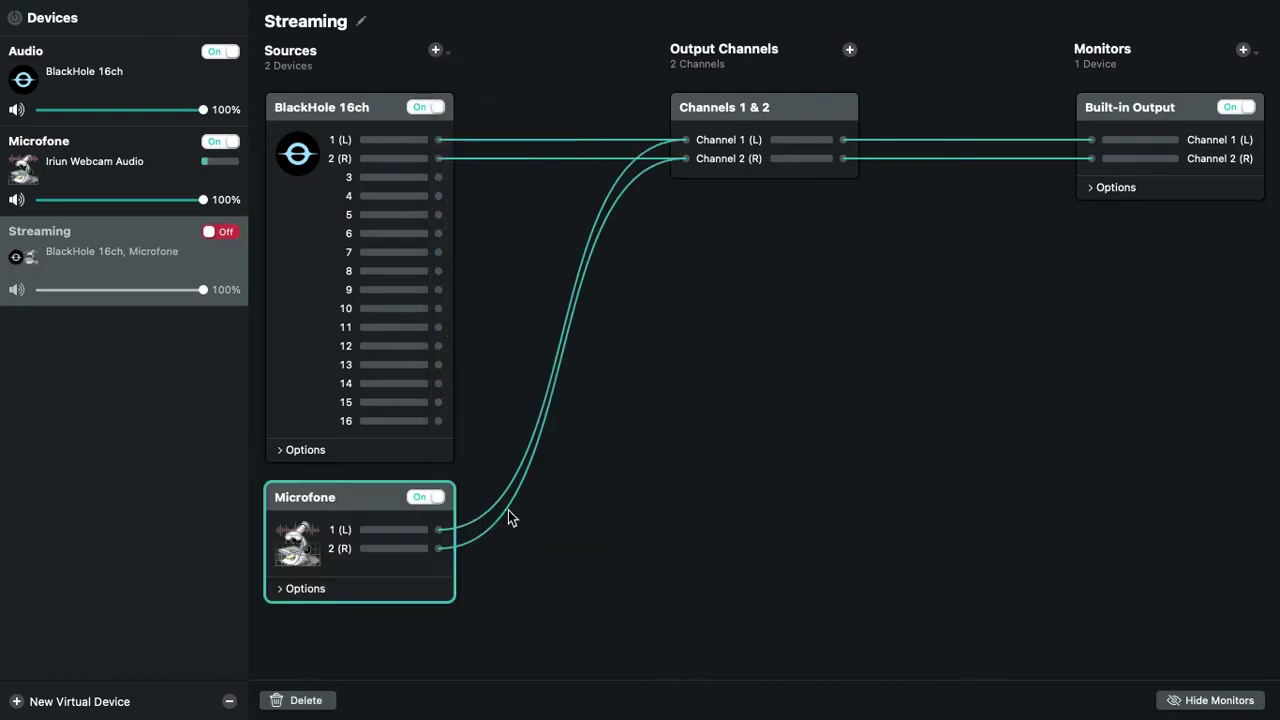
click(541, 524)
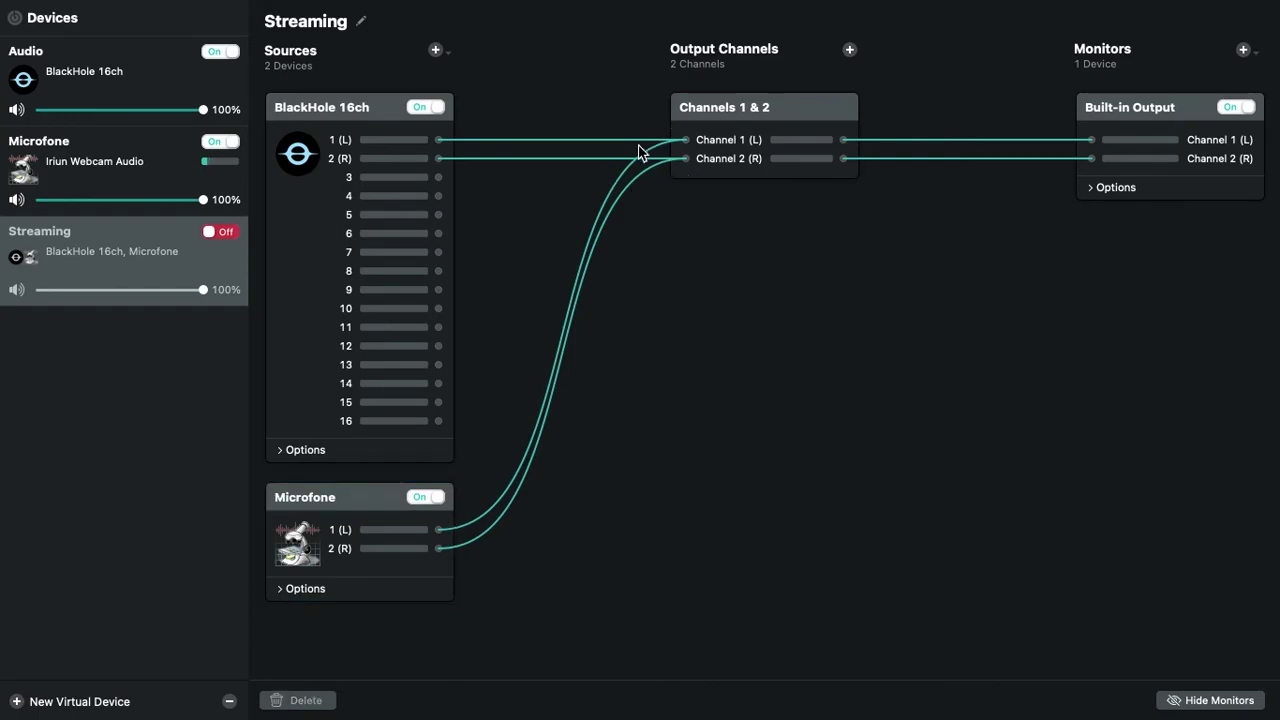
Check the Built-in Output monitor's options and leave it unchanged
click(1088, 118)
click(1242, 52)
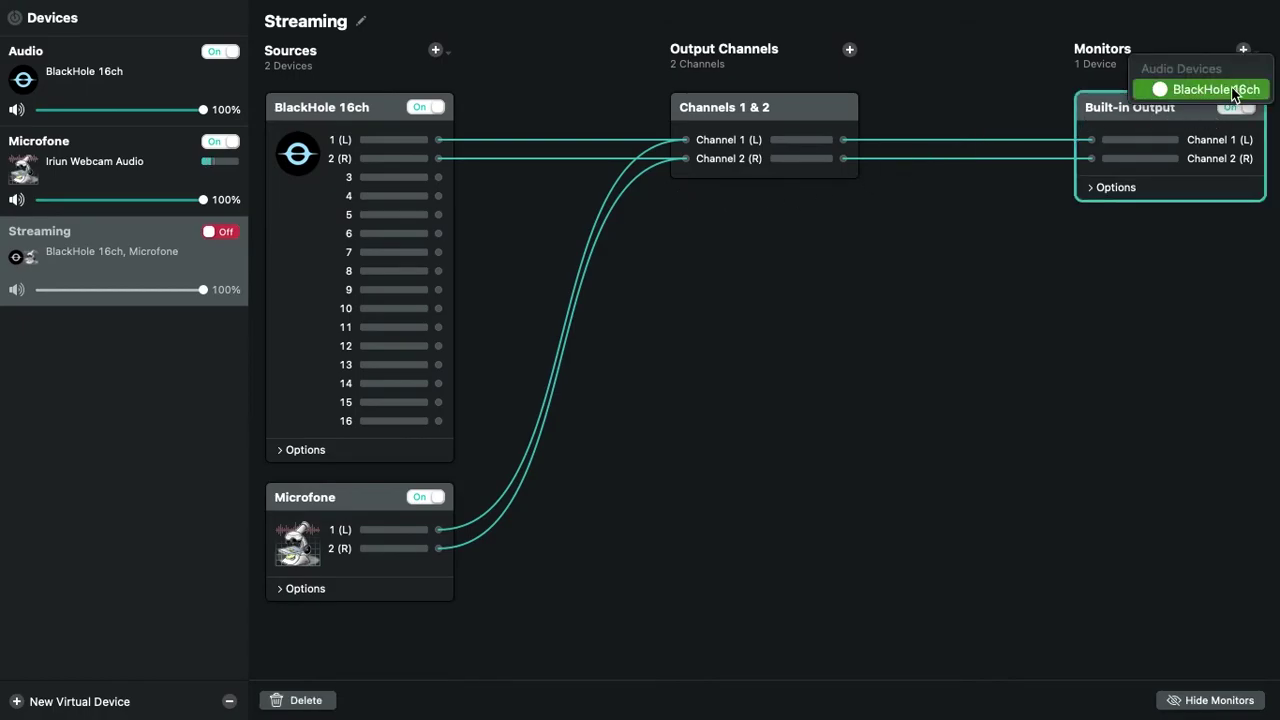
click(1127, 126)
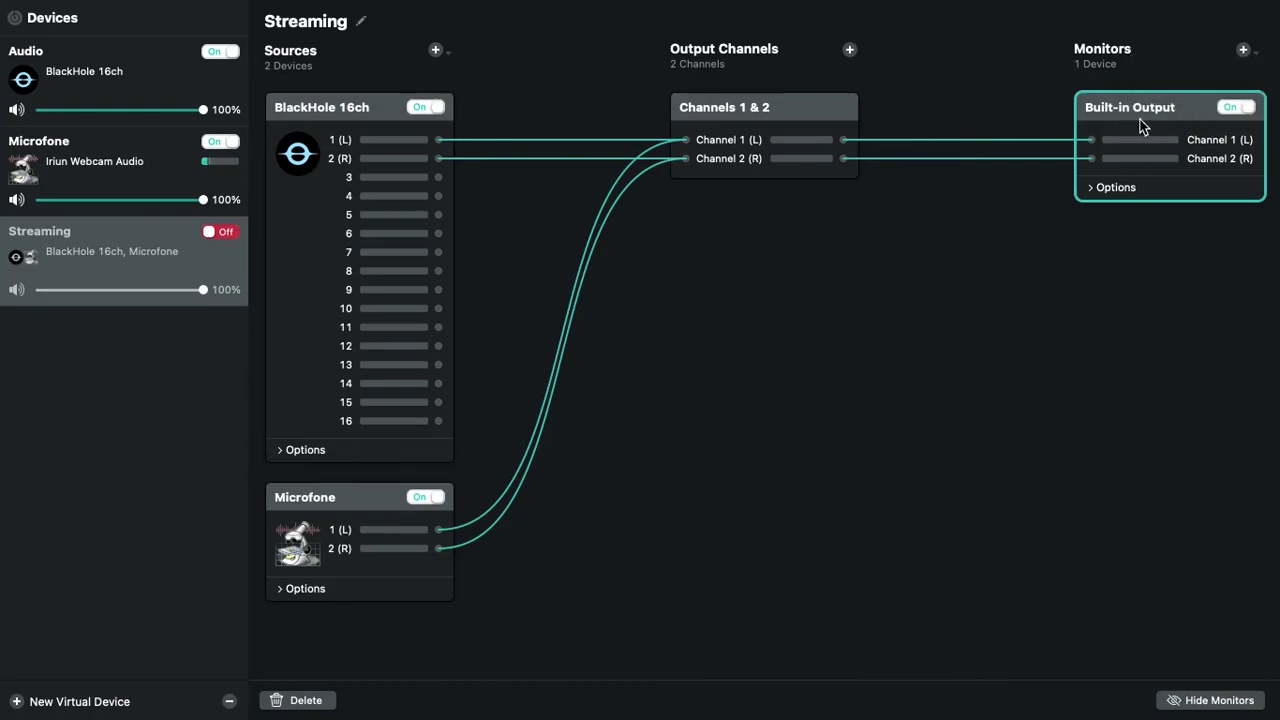
click(1129, 290)
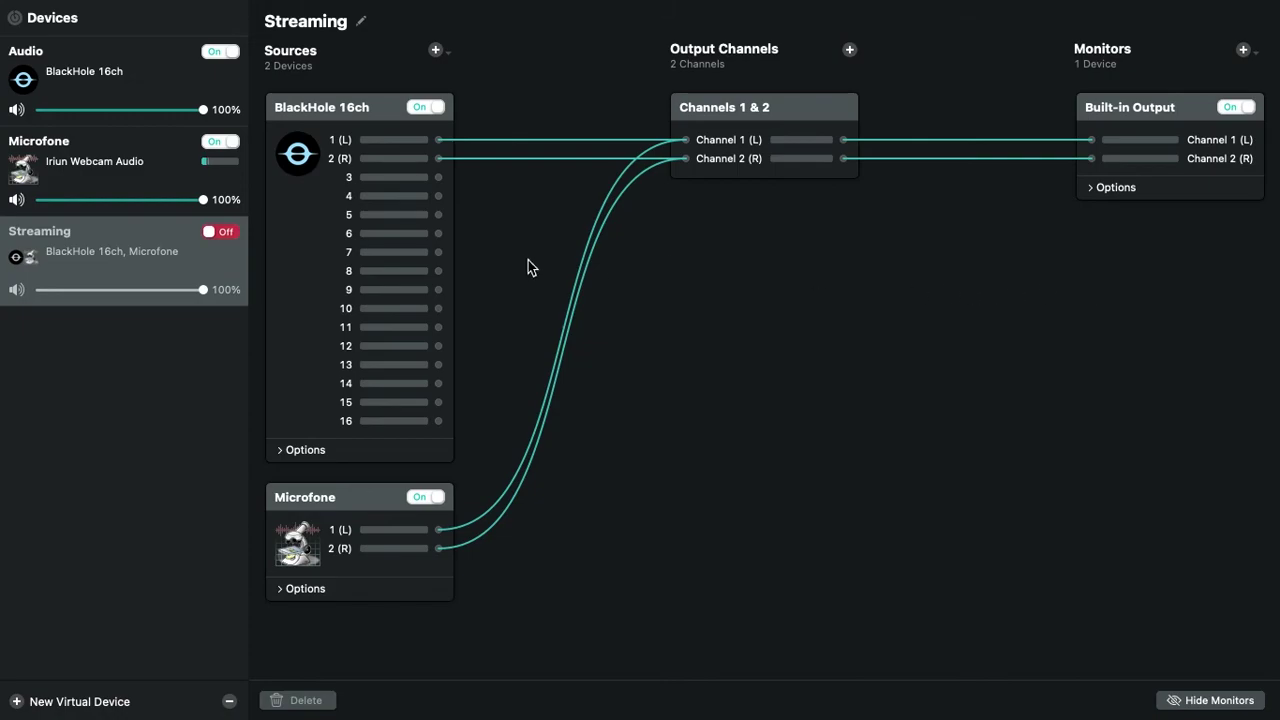
Select the Streaming device, then switch over to the OBS Studio window
click(146, 258)
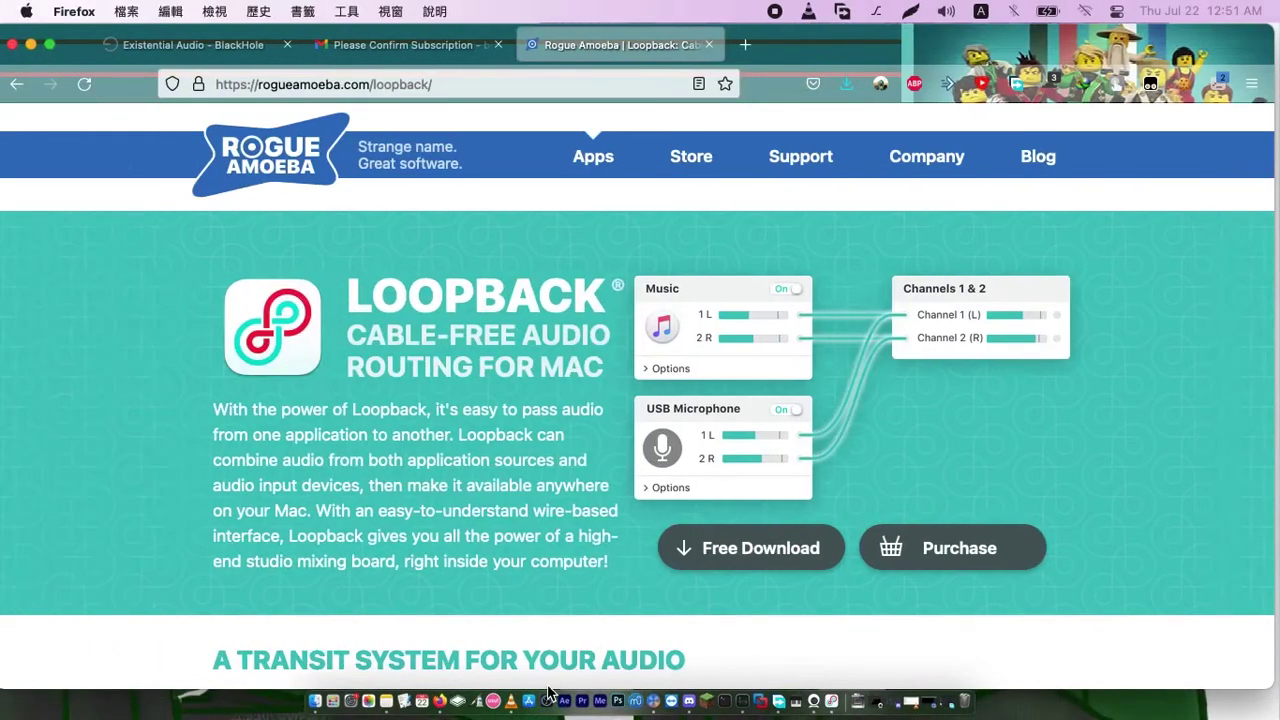
click(548, 697)
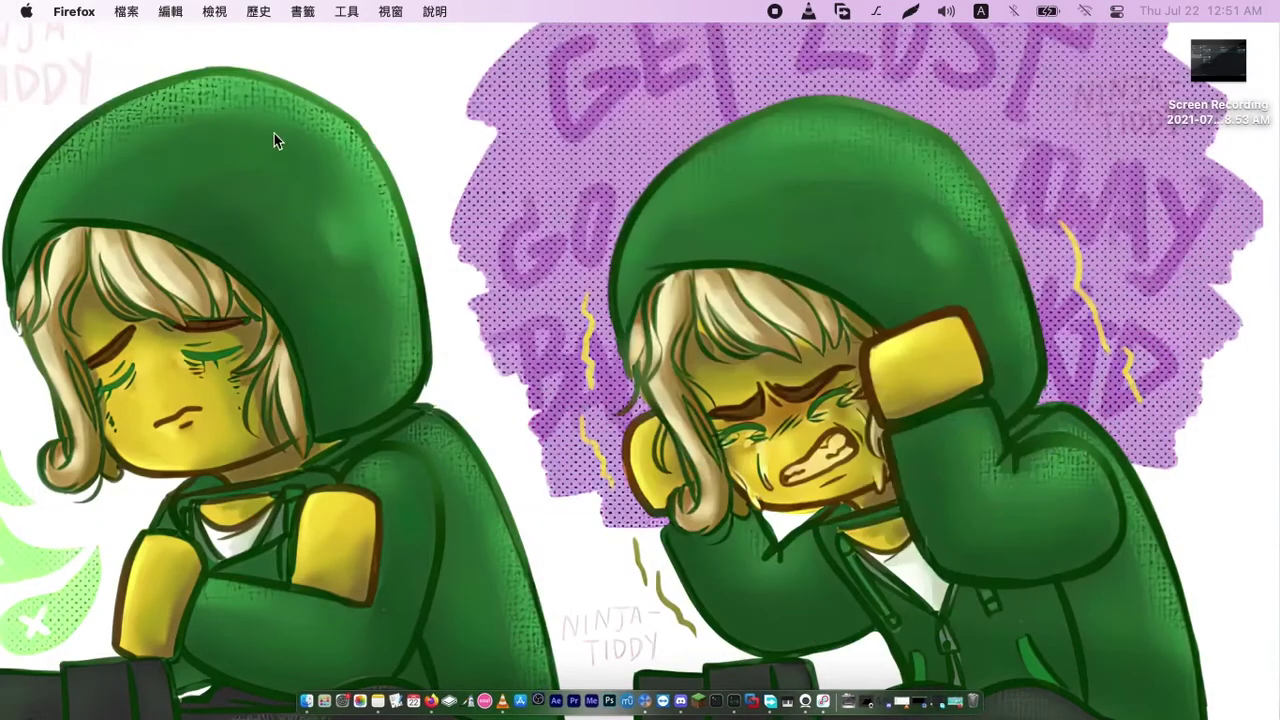
click(274, 140)
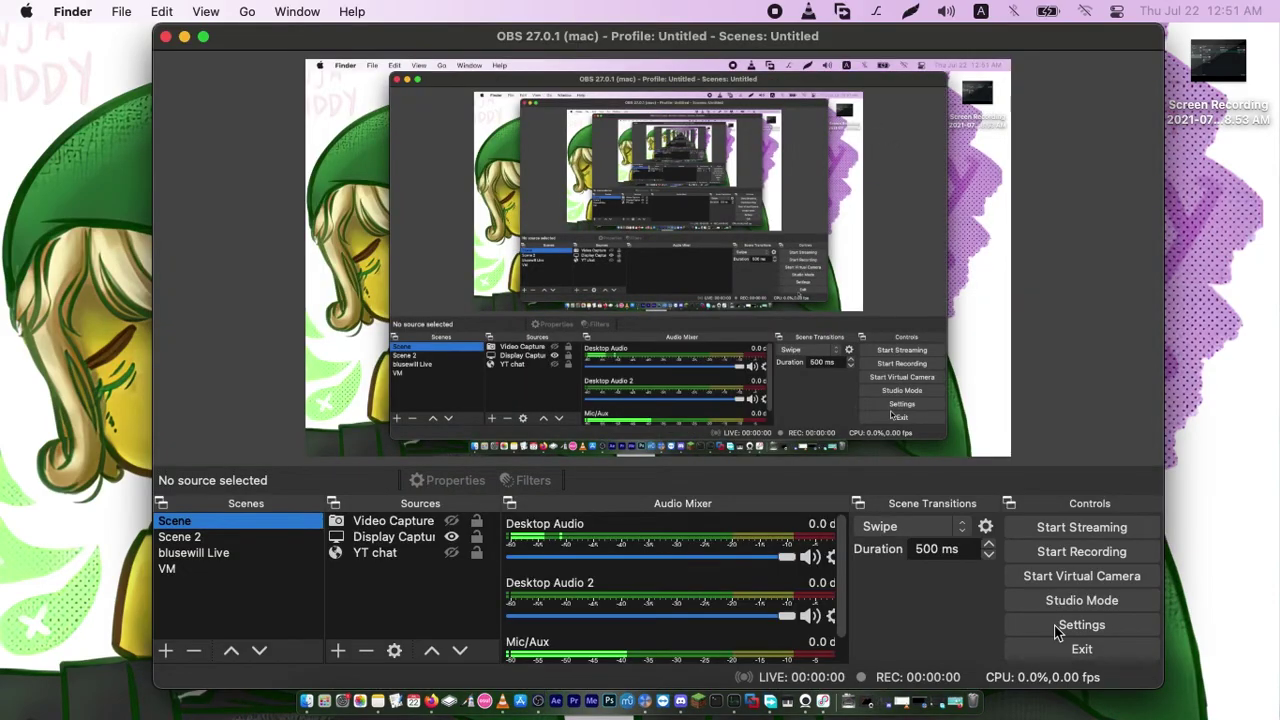
Bring OBS to the front and go to the Audio page of its Settings
click(1058, 630)
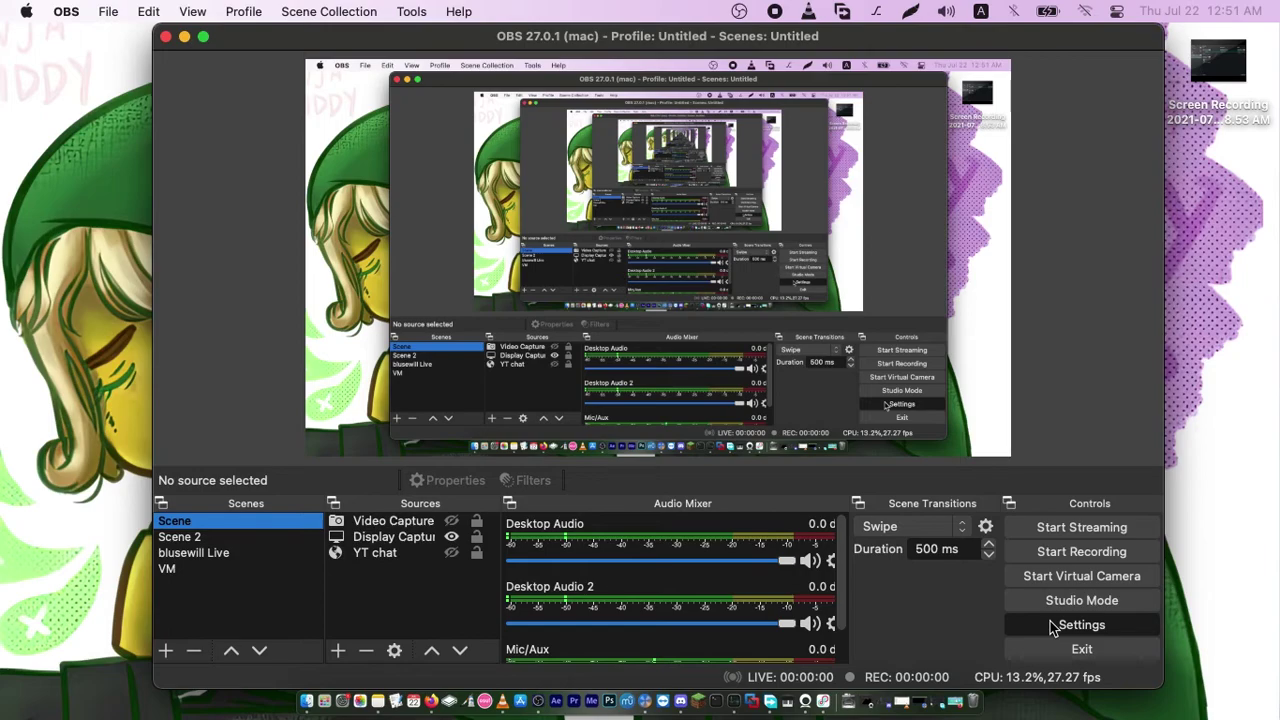
click(1052, 626)
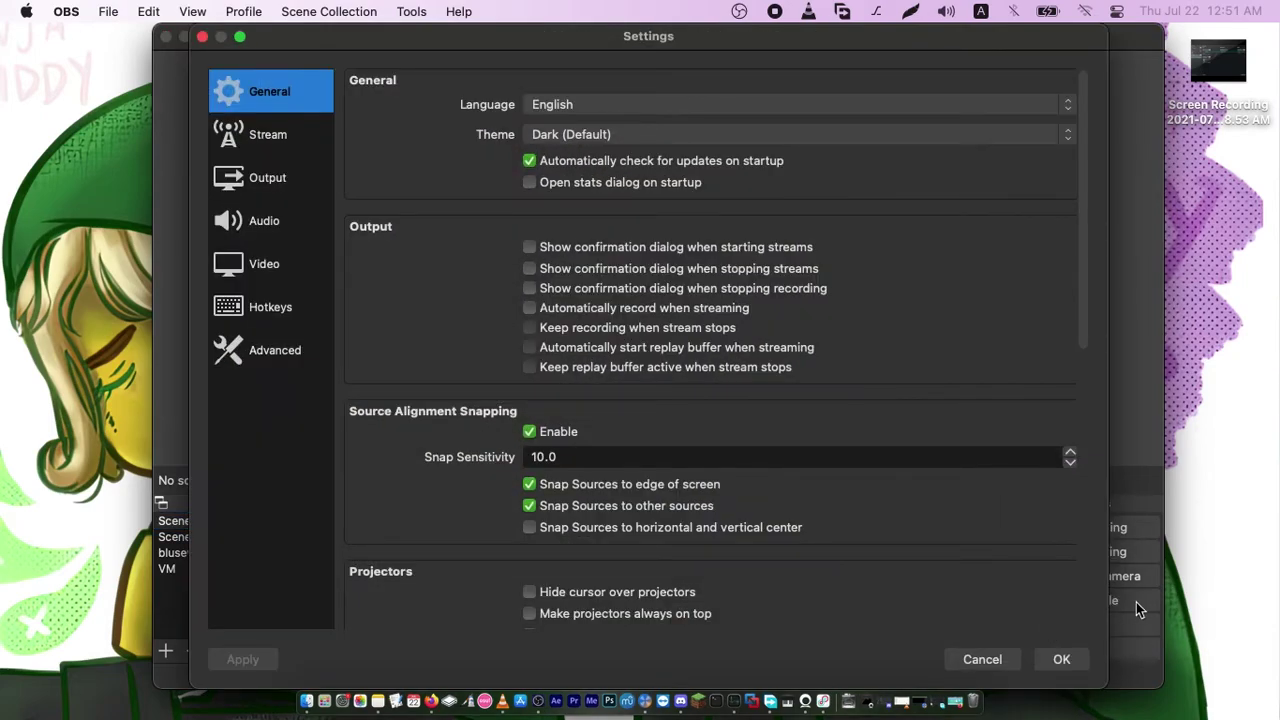
click(262, 177)
click(251, 220)
click(261, 150)
click(244, 224)
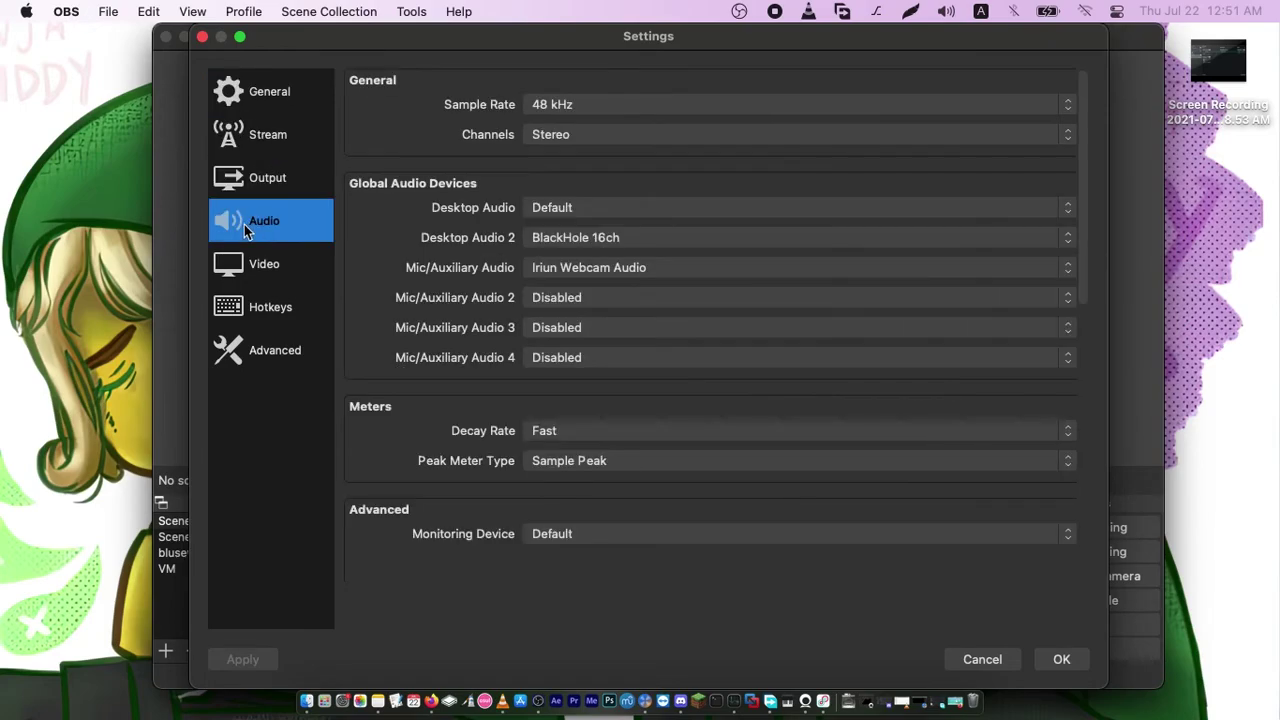
Disable both Desktop Audio devices, set Mic/Aux to Microfone and Mic/Aux 2 to Audio, and save
click(556, 212)
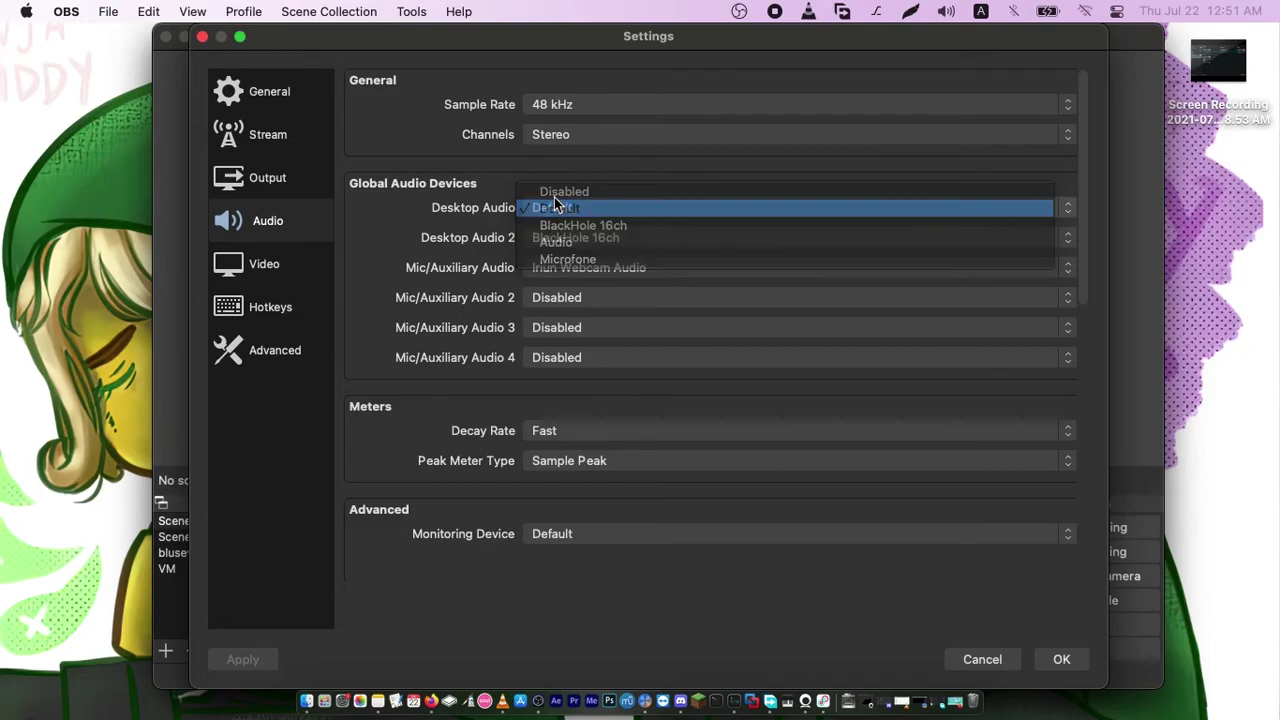
click(556, 191)
click(556, 235)
click(557, 207)
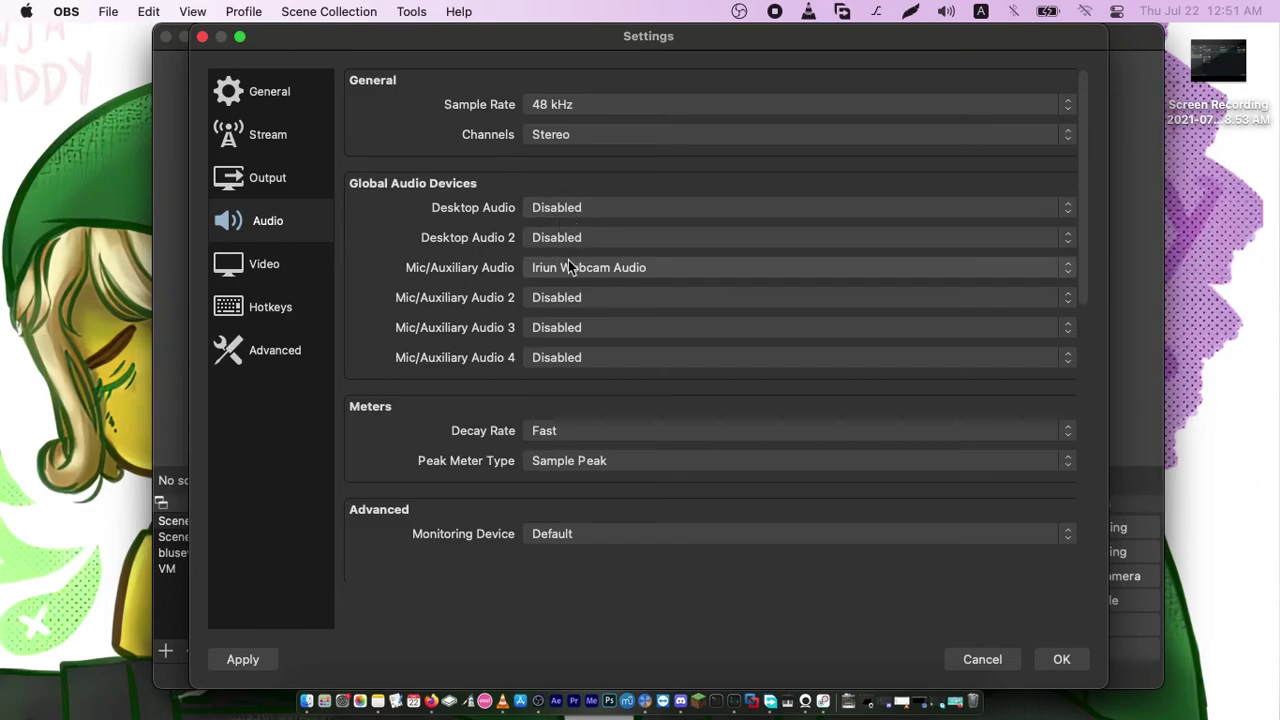
click(568, 262)
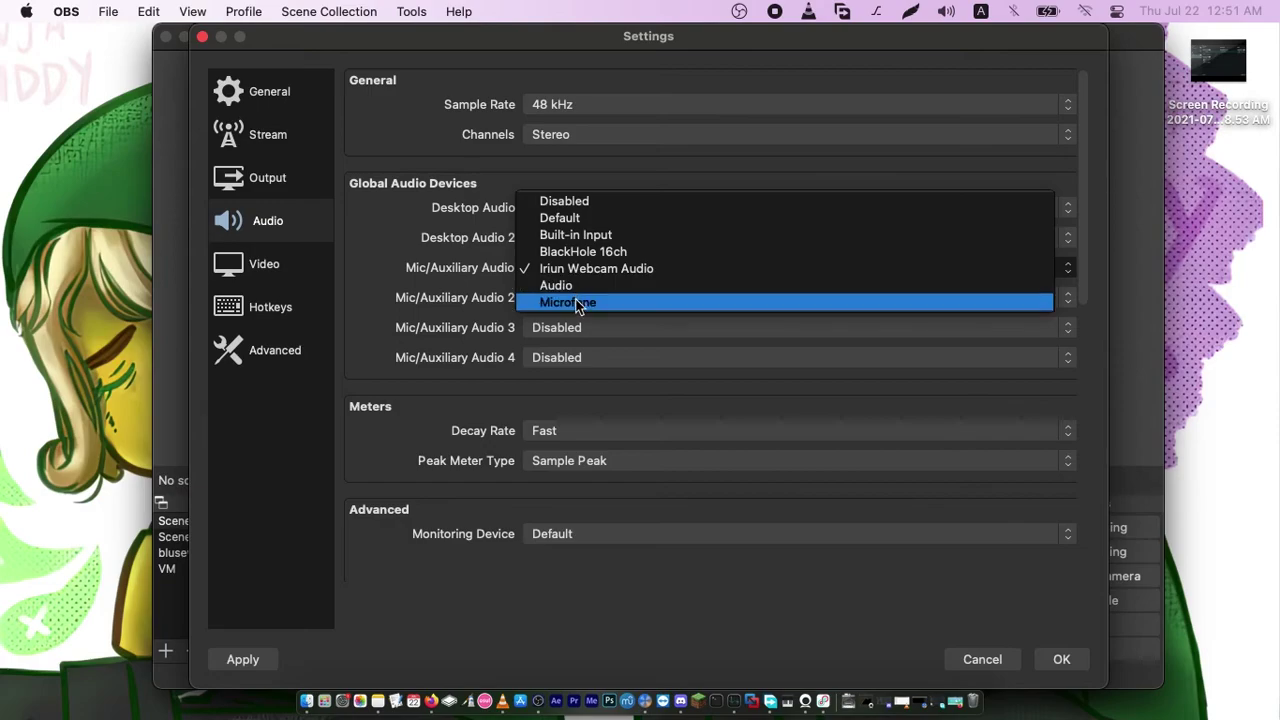
click(577, 302)
click(564, 300)
click(582, 383)
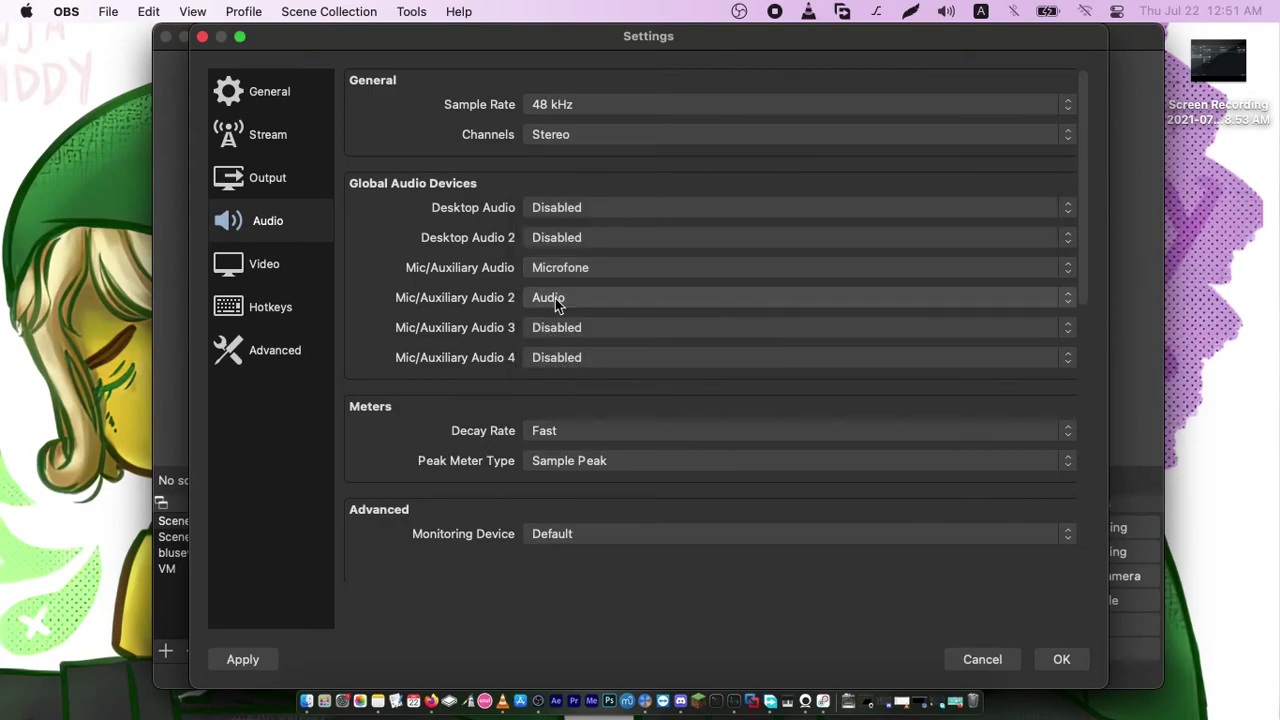
click(1062, 662)
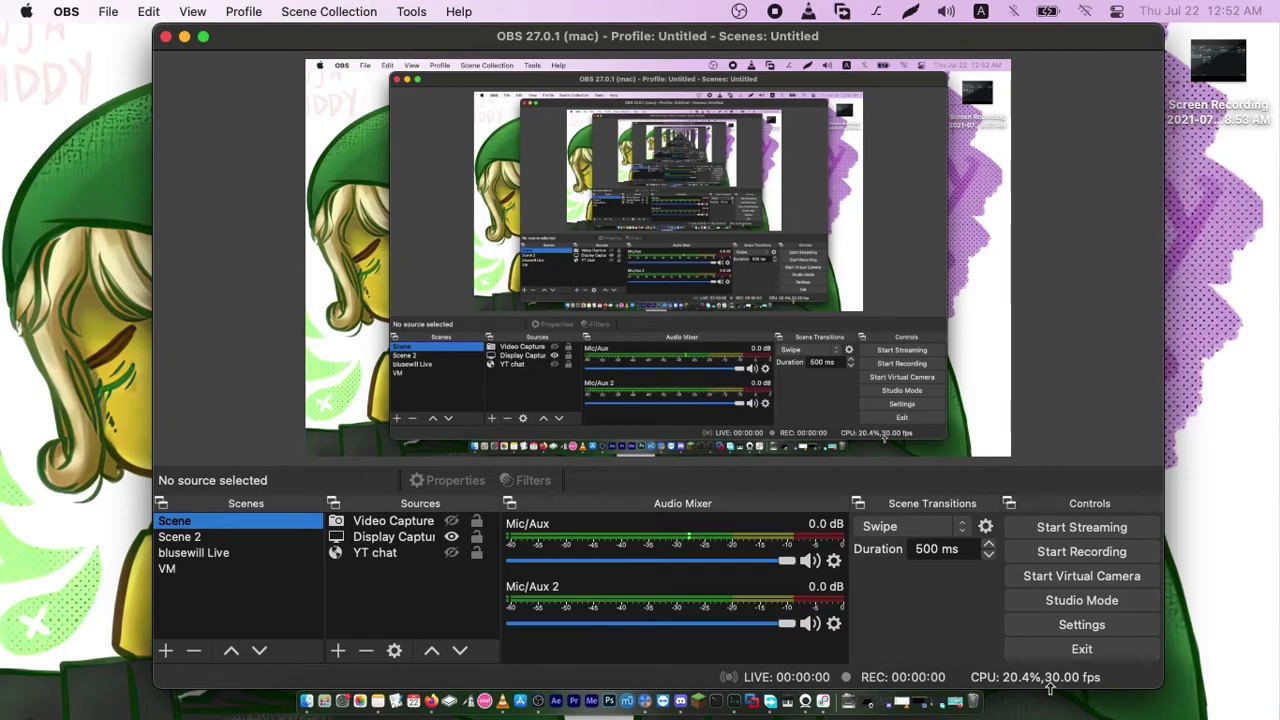
Rename the Mic/Aux mixer track to 'Microphone'
click(833, 561)
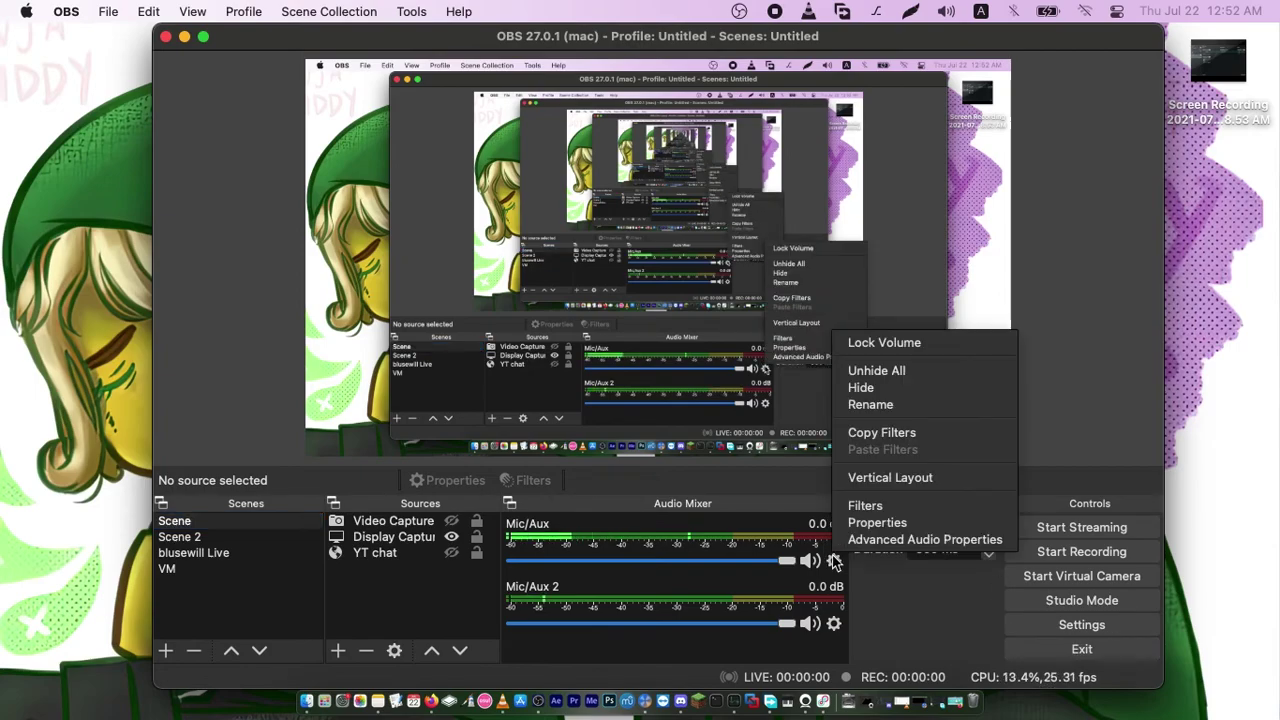
click(858, 405)
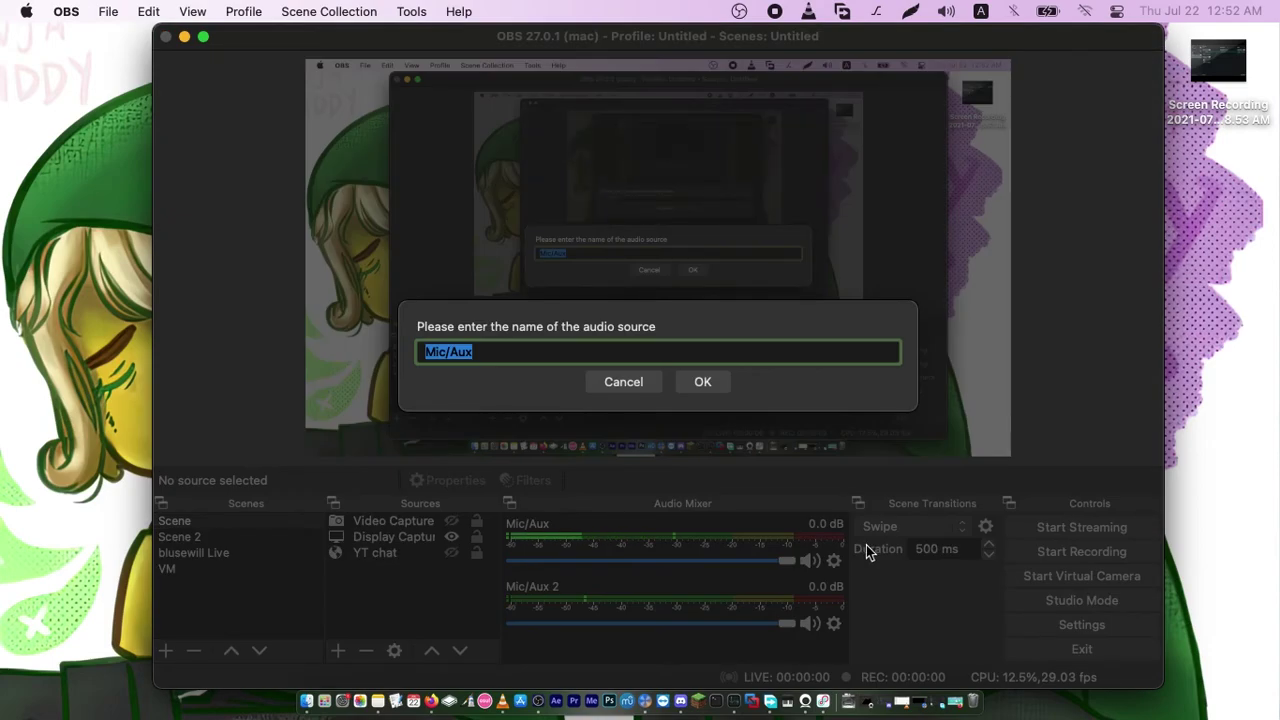
text(Microphone)
key(Return)
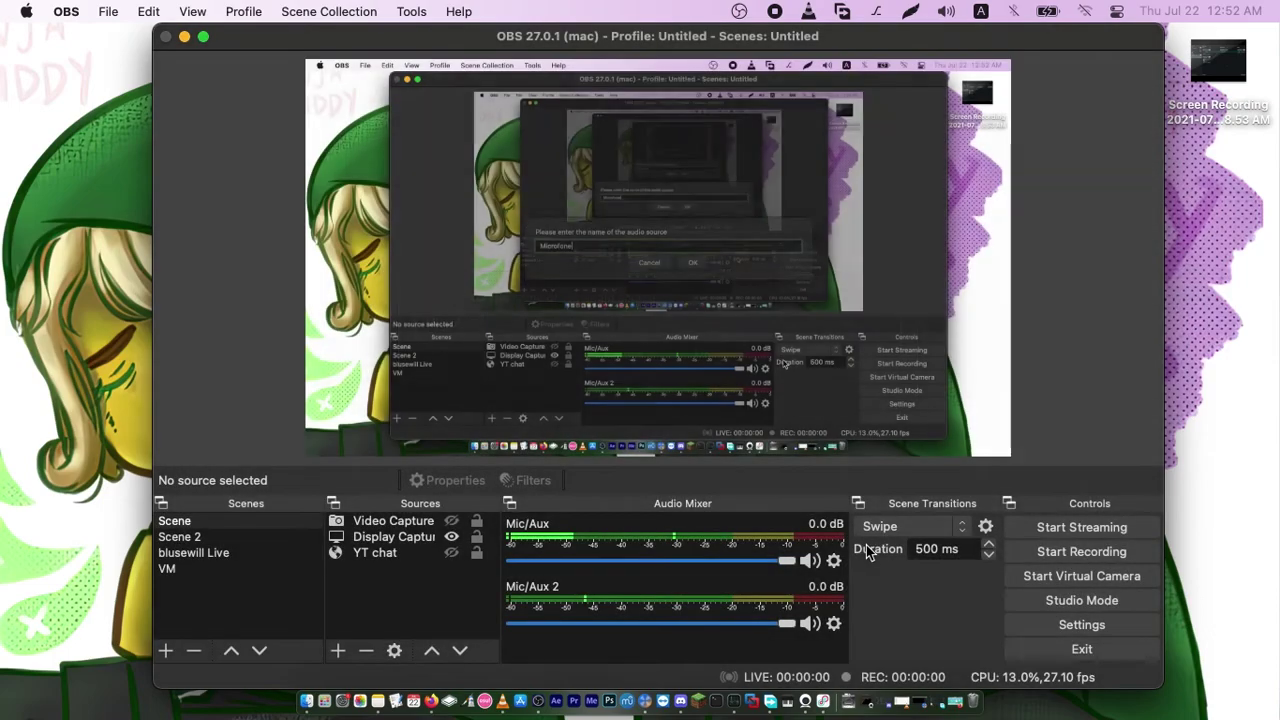
Rename the Mic/Aux 2 mixer track to 'Audio'
click(834, 623)
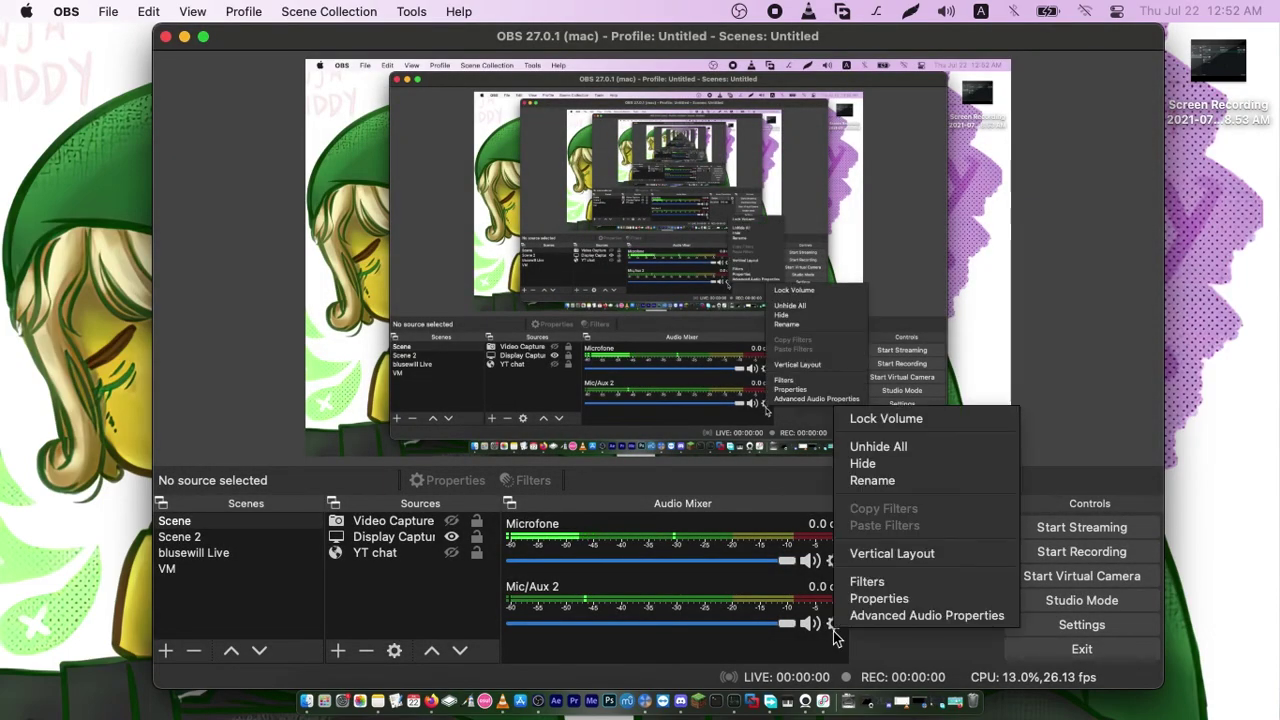
click(862, 483)
text(Audio)
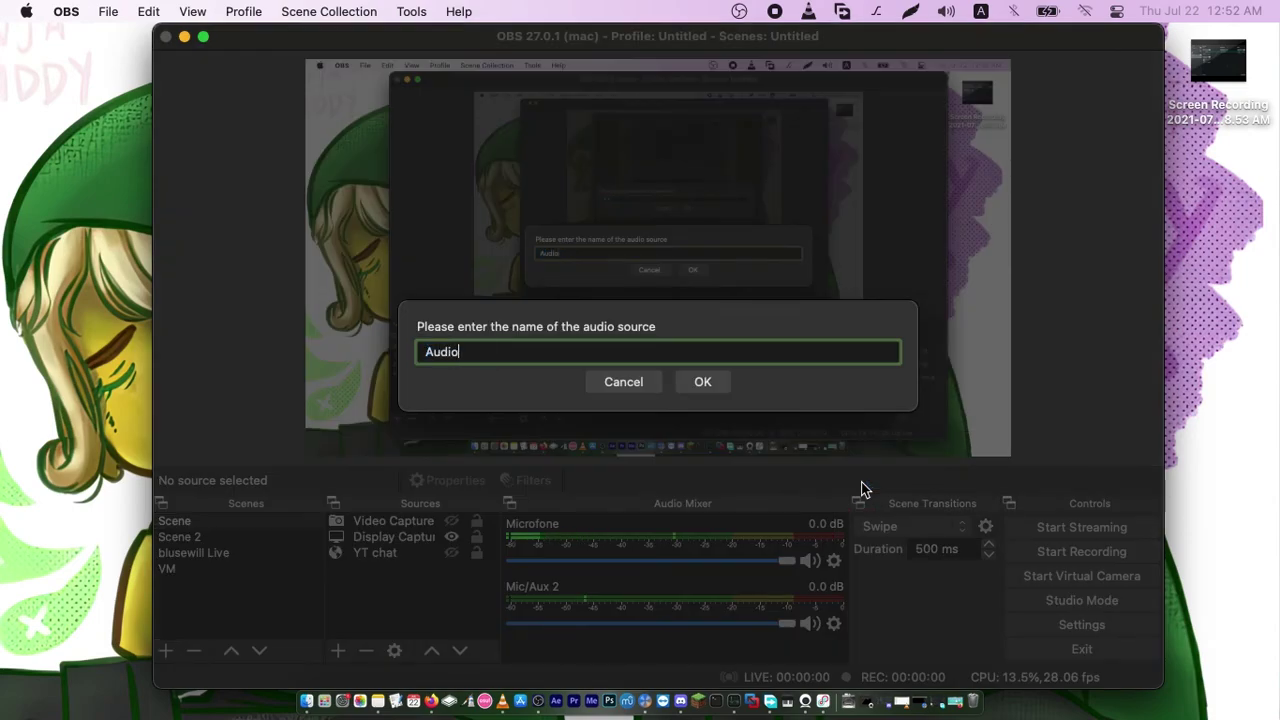
key(Return)
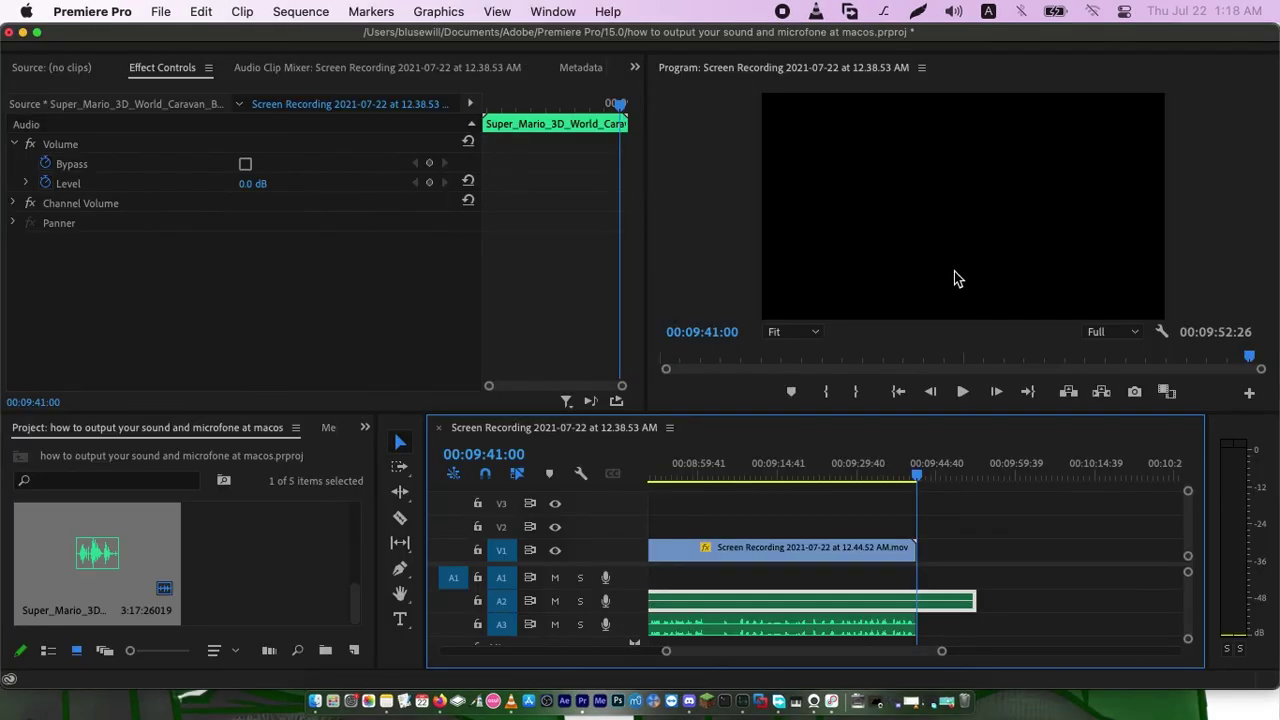
Check that BlackHole 16ch is the macOS sound output, then deselect the timeline clip
click(953, 12)
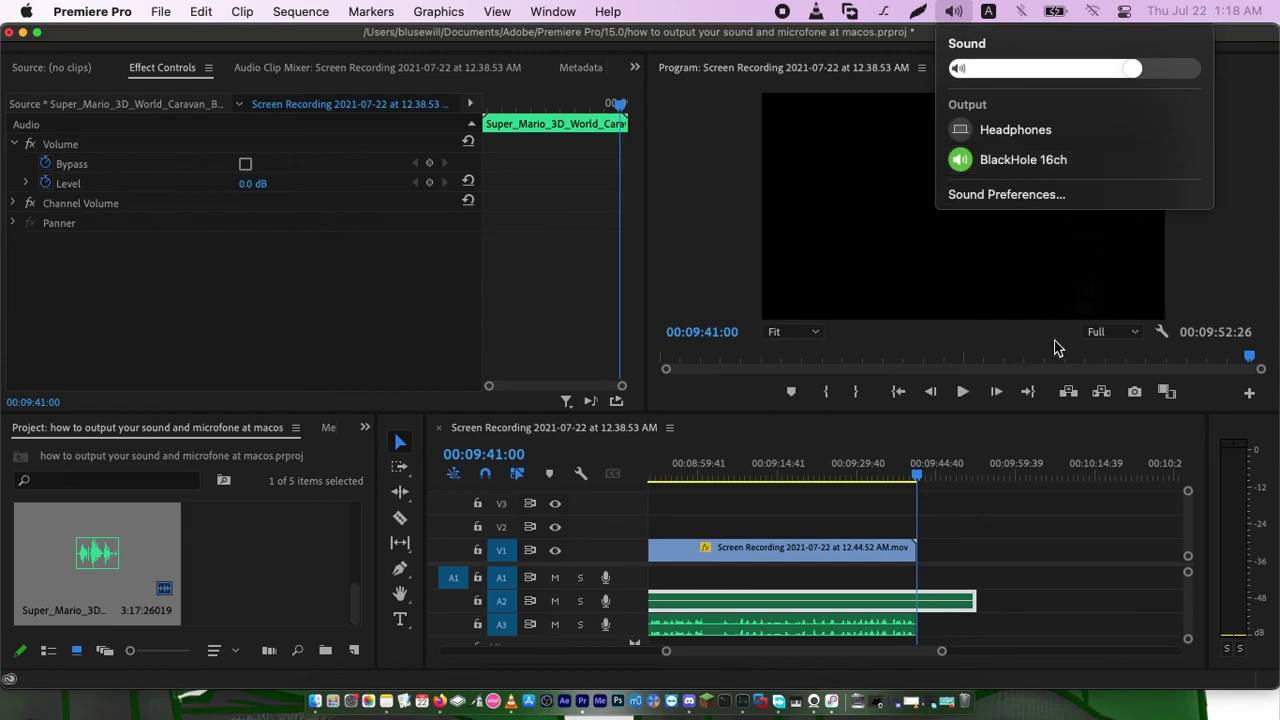
click(1008, 563)
click(1011, 562)
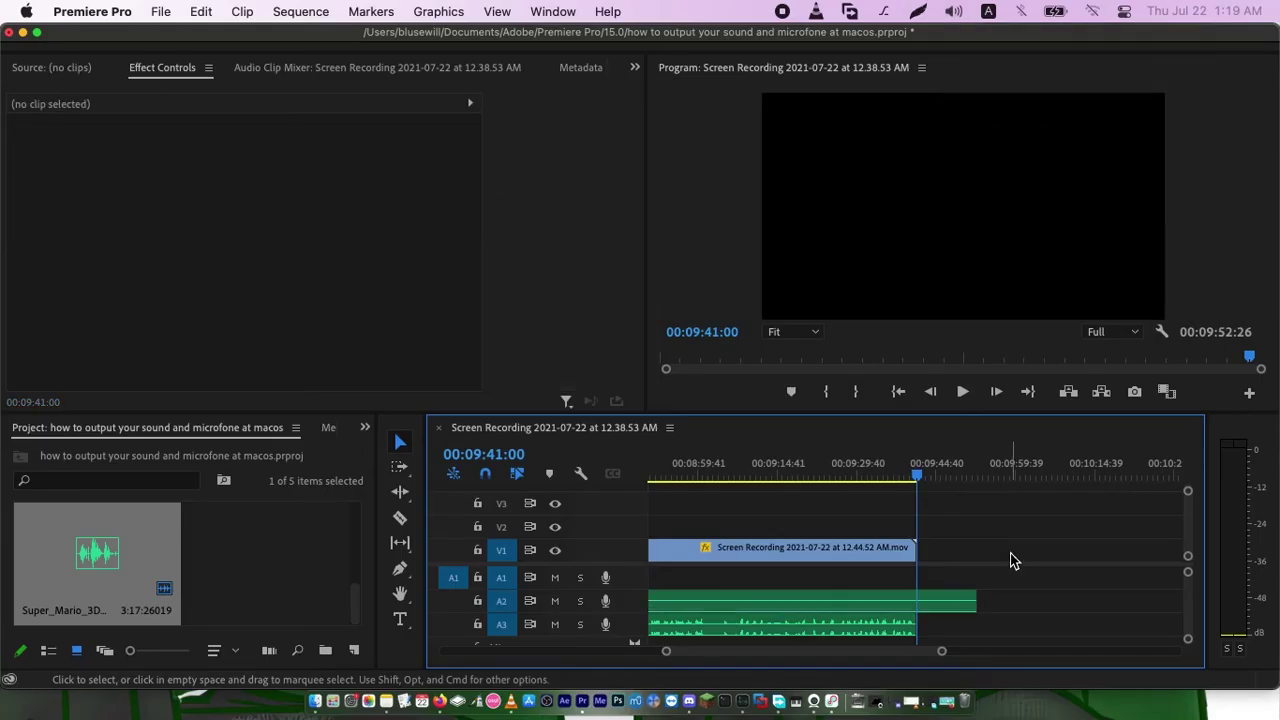